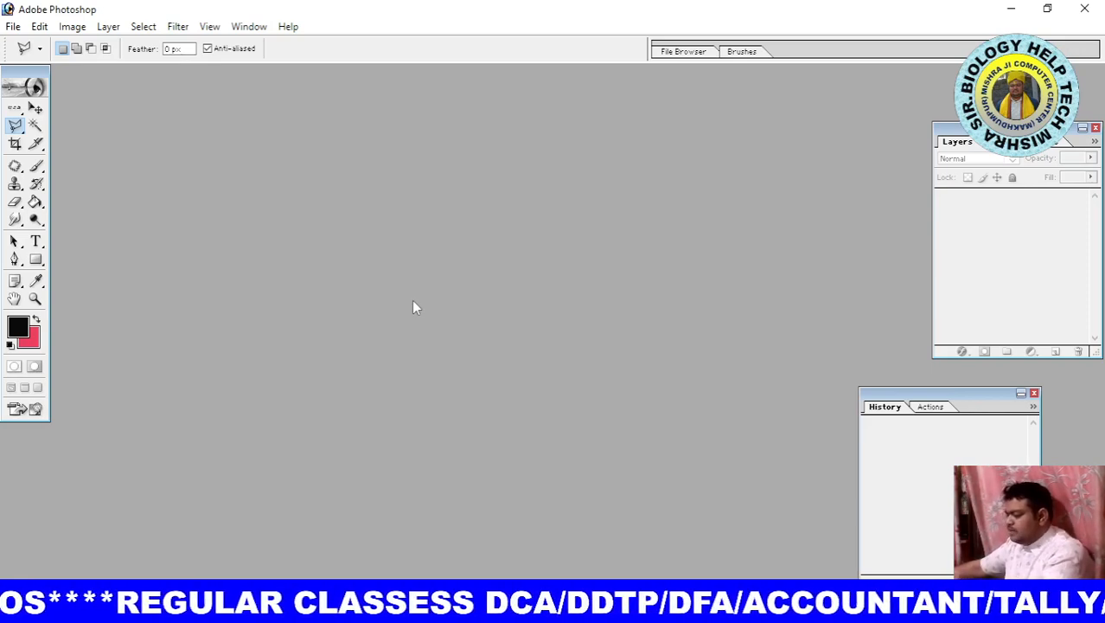
Step: Open the "new img" TIF portrait of the man in a dark suit from the Desktop and move its window clear of the toolbox
double_click(524, 260)
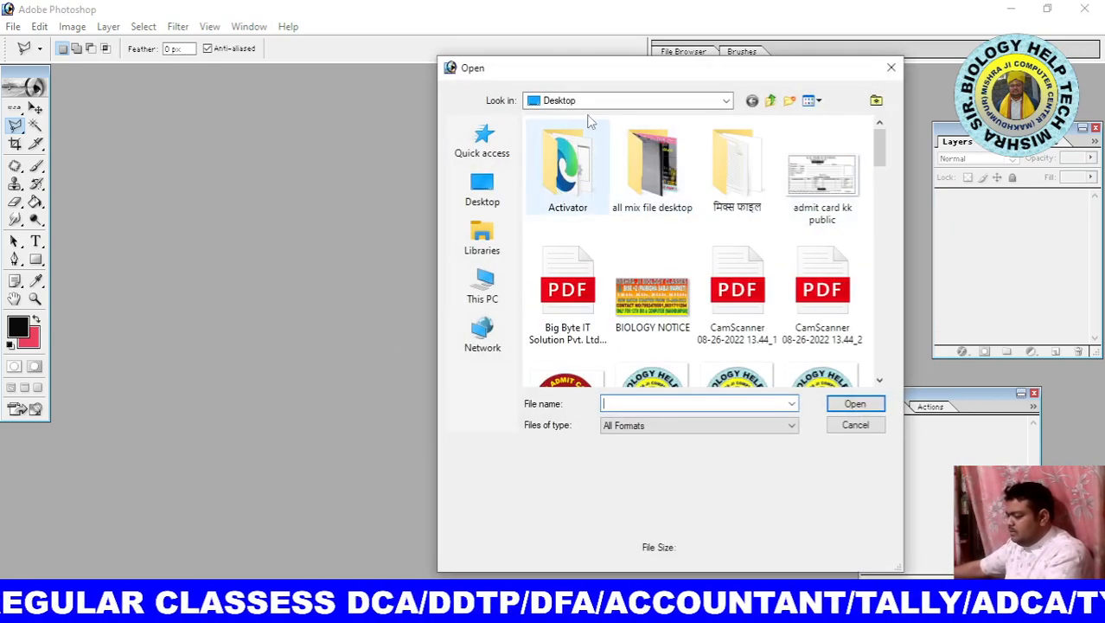
scroll(791, 281, "down", 5)
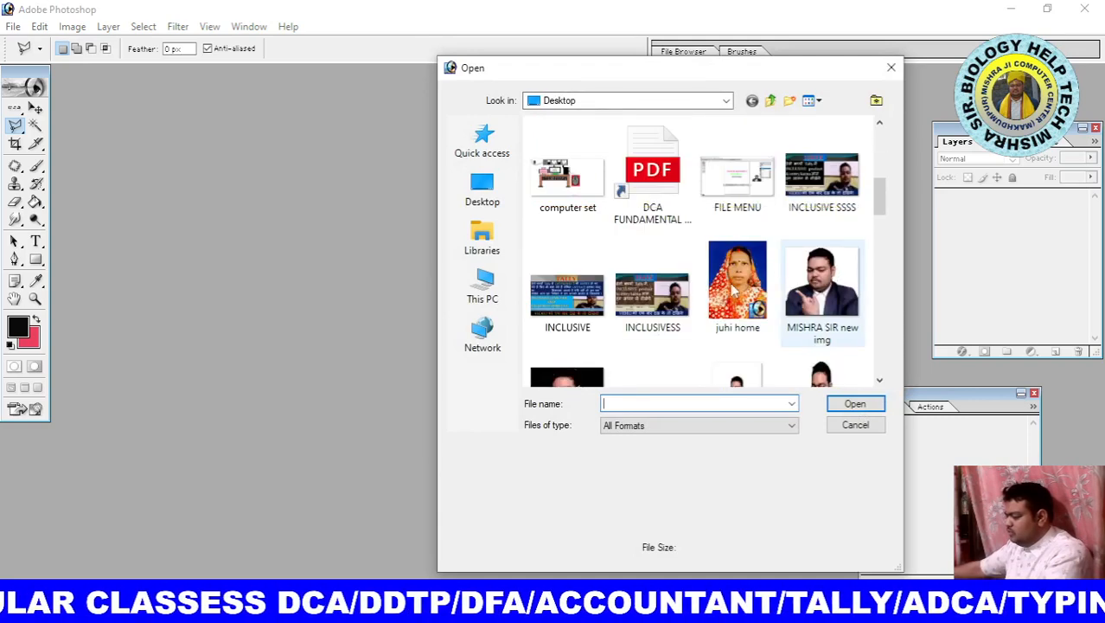
left_click(828, 286)
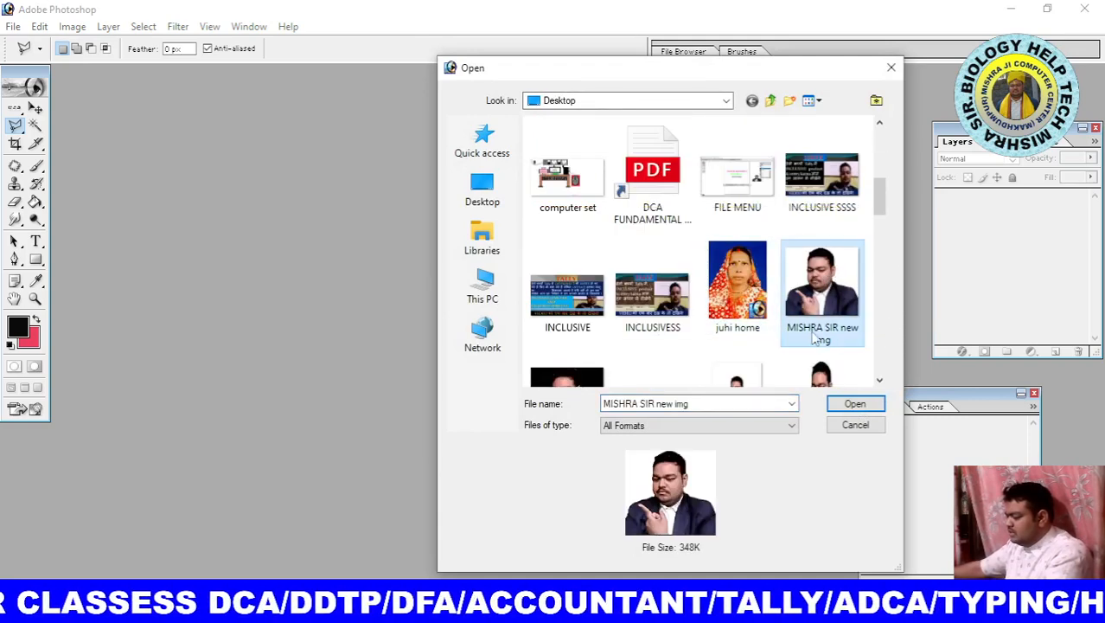
left_click(855, 406)
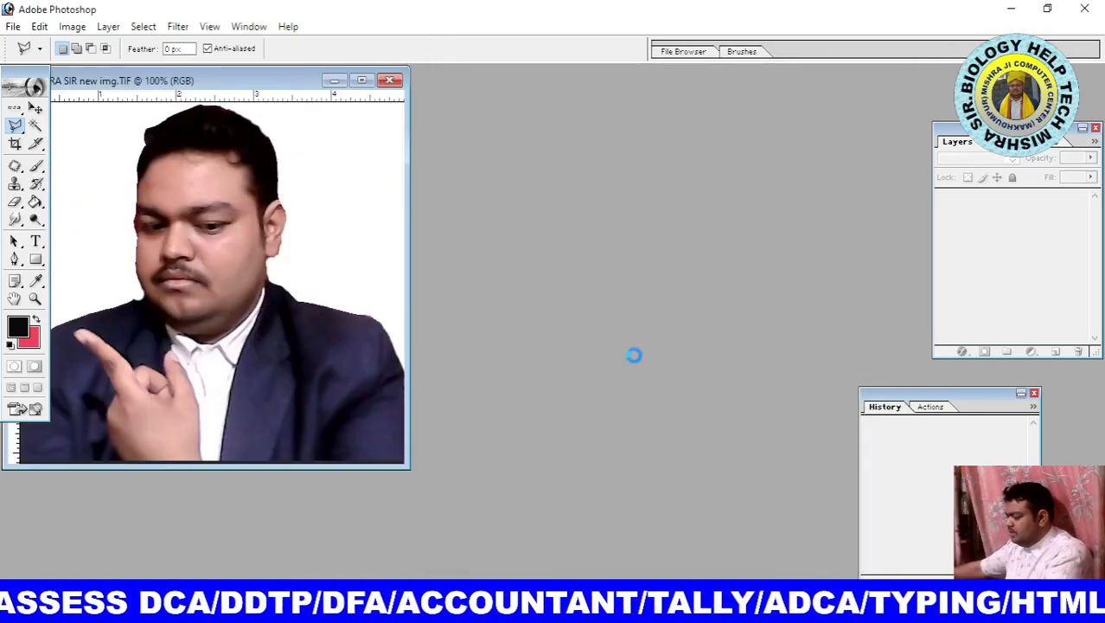
left_click_drag(284, 87, 558, 115)
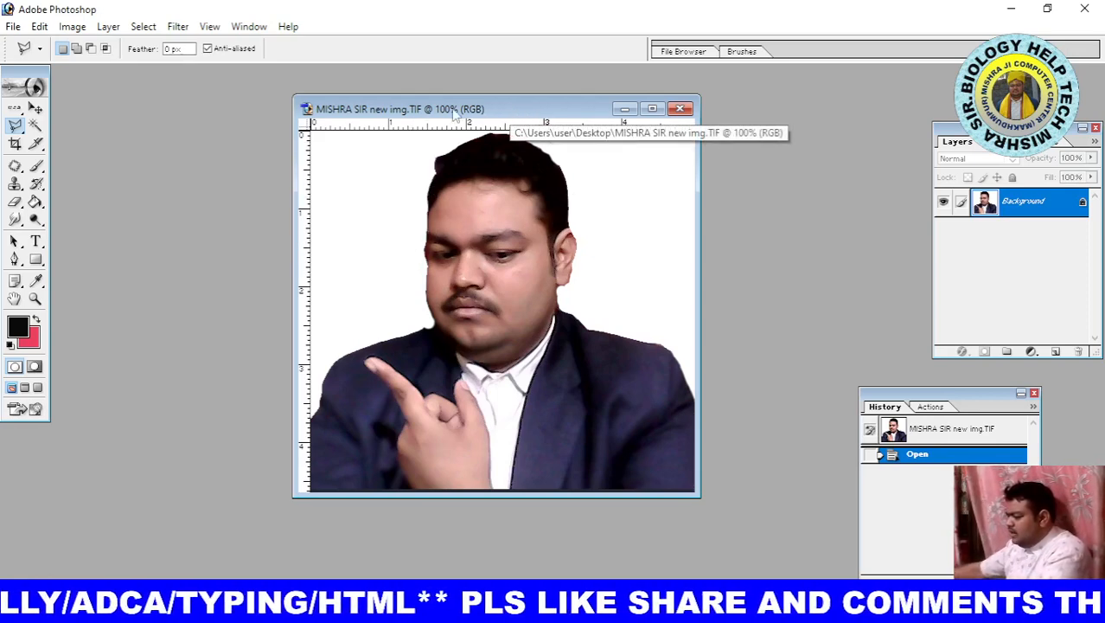
Step: Duplicate the portrait image as "ms" and place the copy so the original's title bar stays accessible
right_click(502, 105)
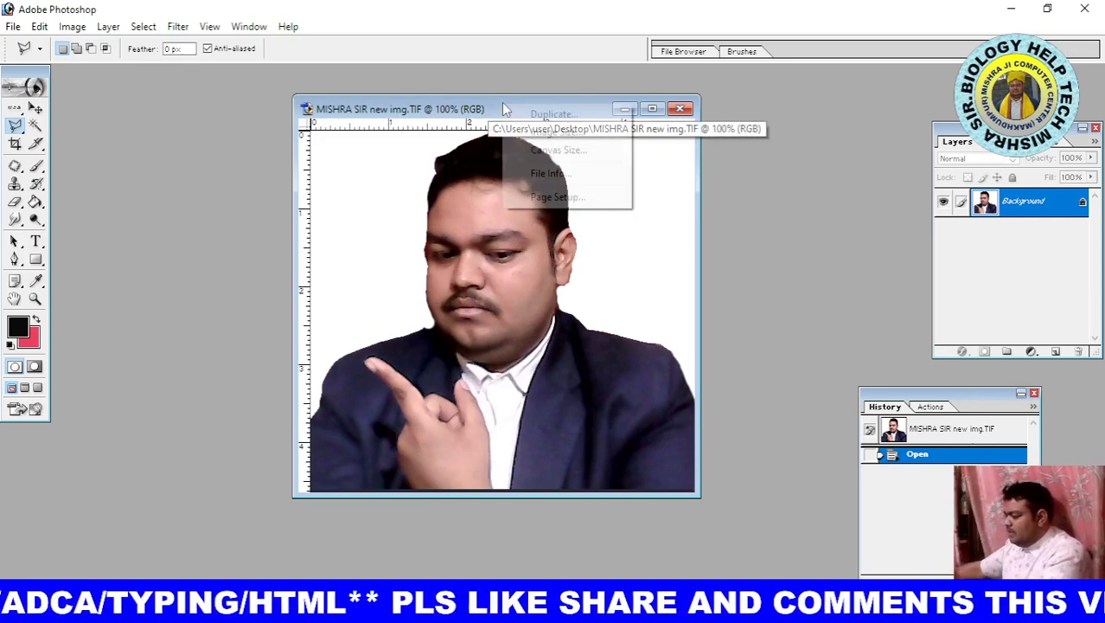
left_click(546, 118)
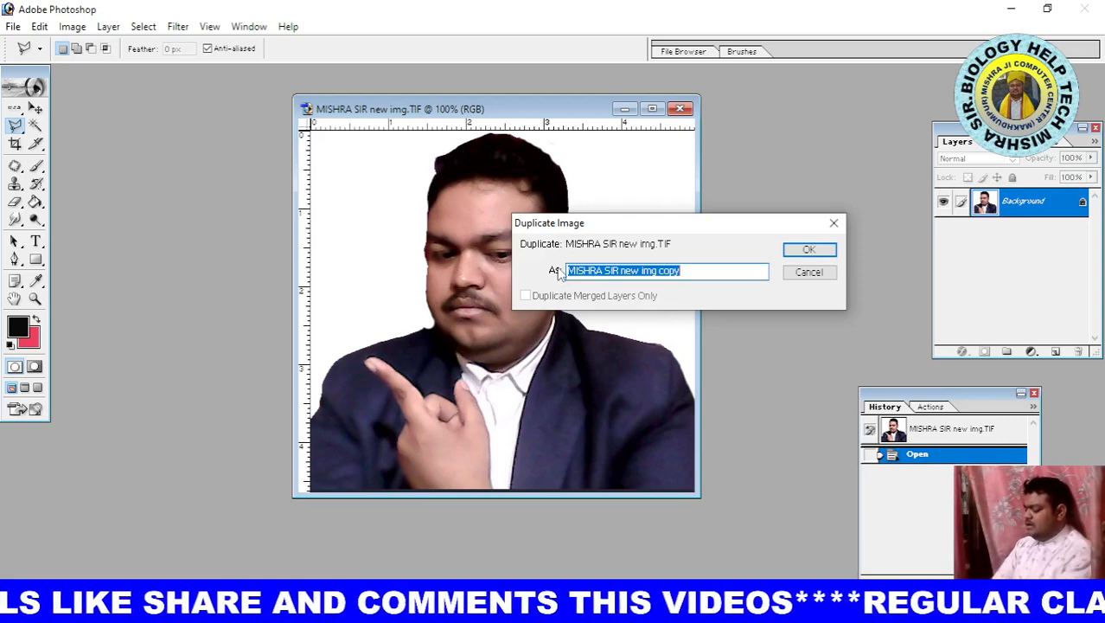
type("ms")
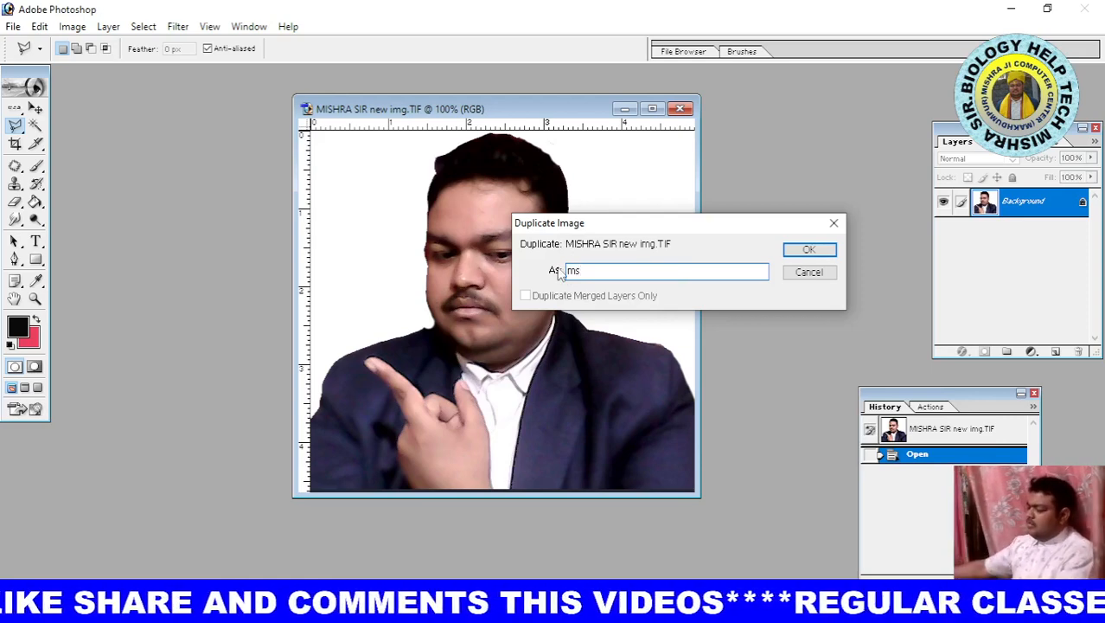
left_click(797, 249)
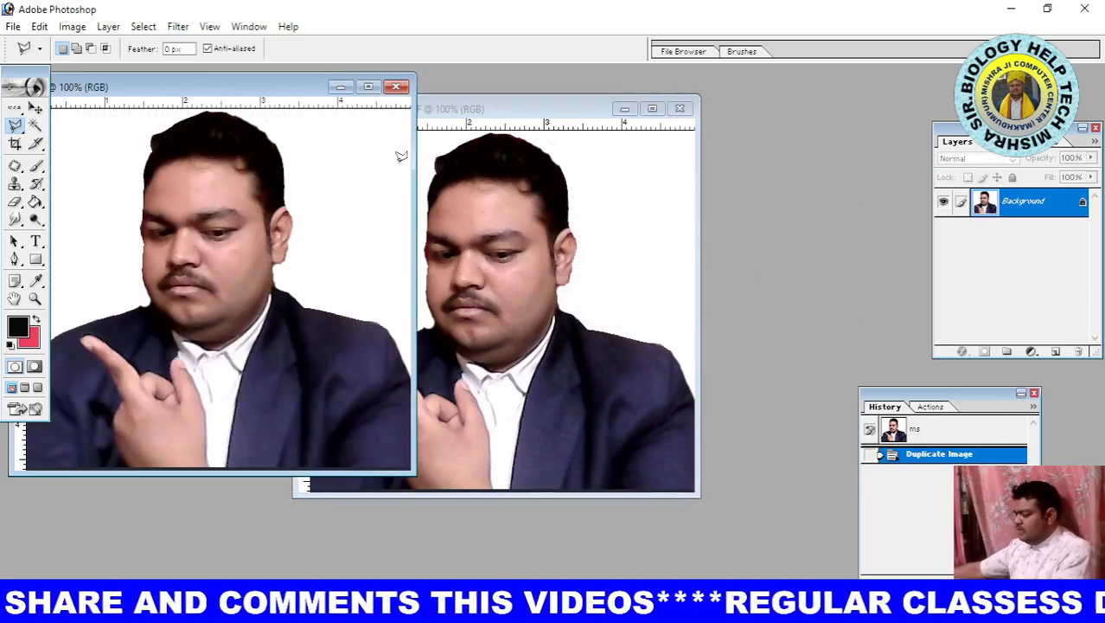
left_click_drag(274, 87, 477, 165)
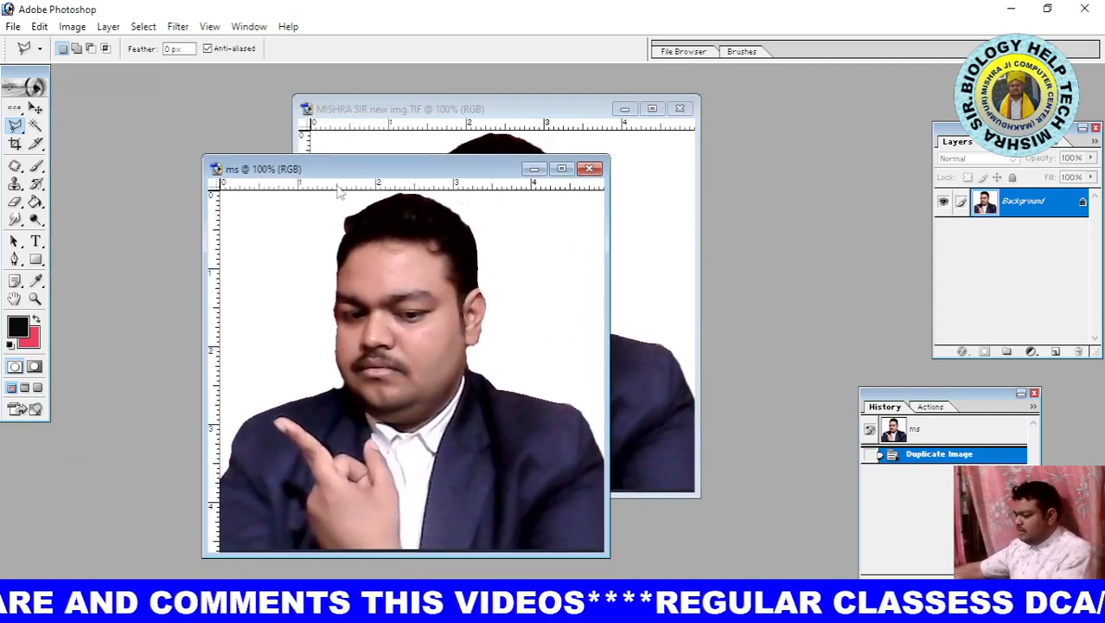
left_click_drag(332, 171, 320, 198)
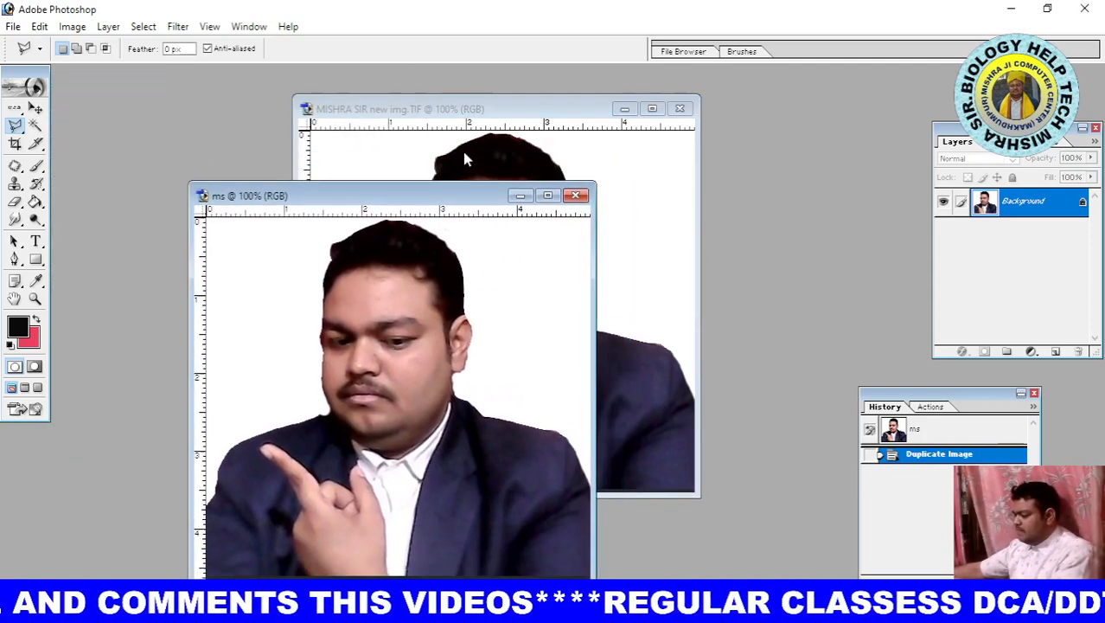
Step: Close the original portrait image and move the ms copy to the middle of the workspace
left_click(512, 117)
left_click_drag(512, 117, 713, 168)
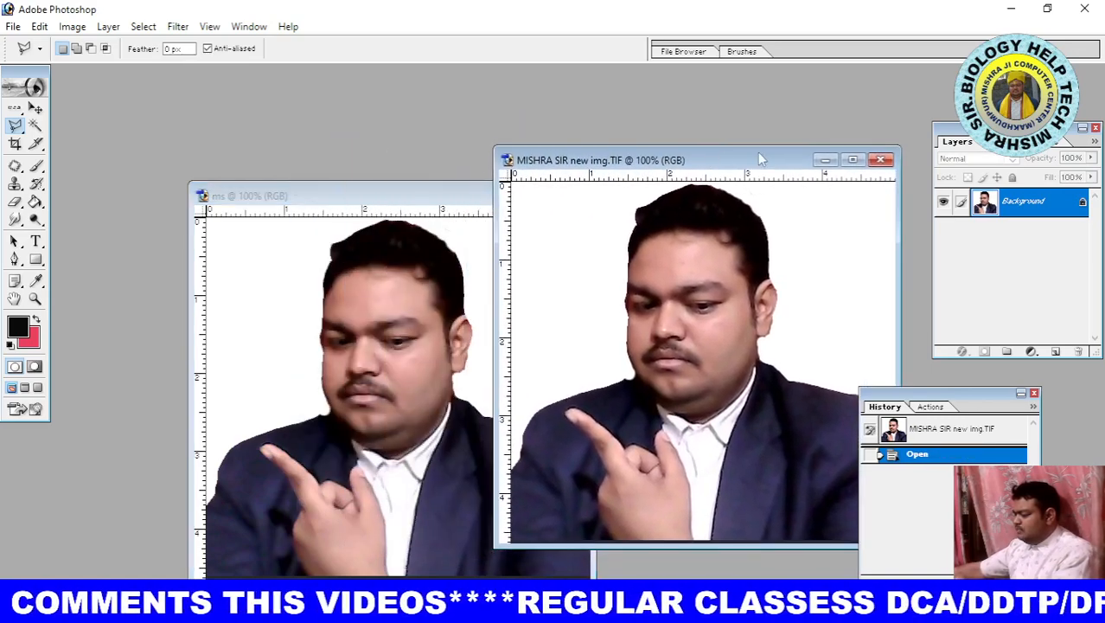
left_click(881, 160)
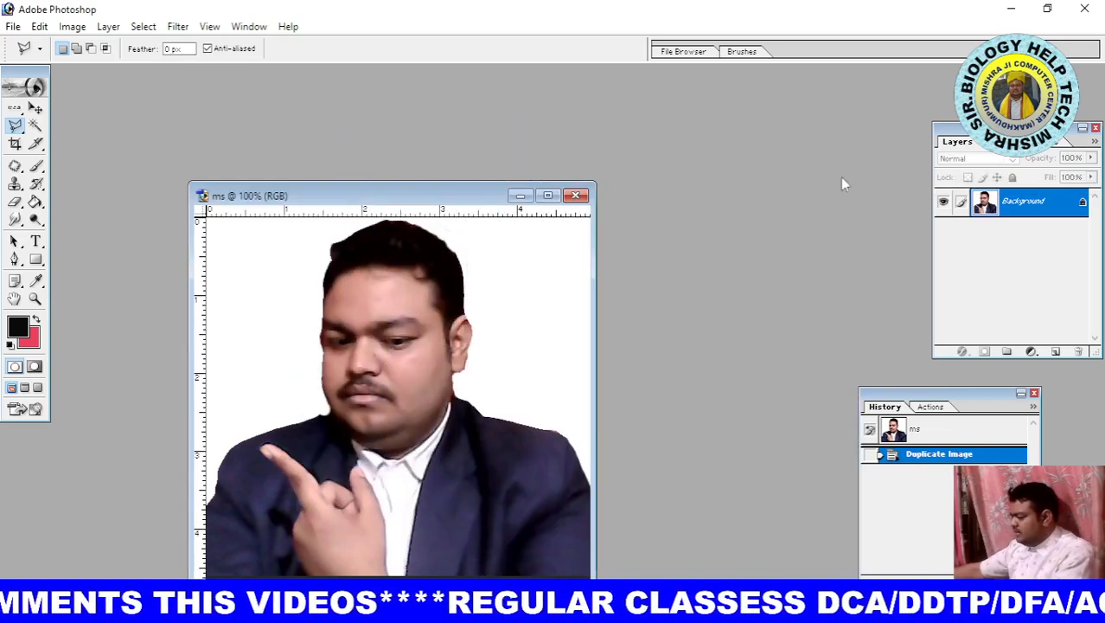
left_click_drag(411, 197, 536, 115)
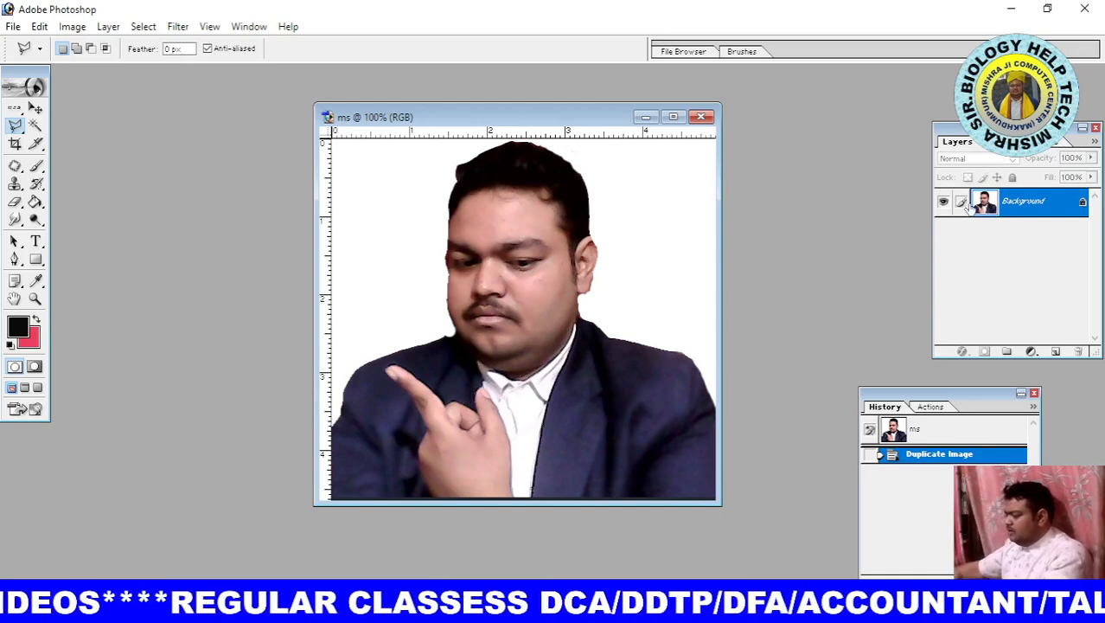
Step: Move the Layers palette inward and maximize the ms image window
left_click_drag(937, 129, 868, 126)
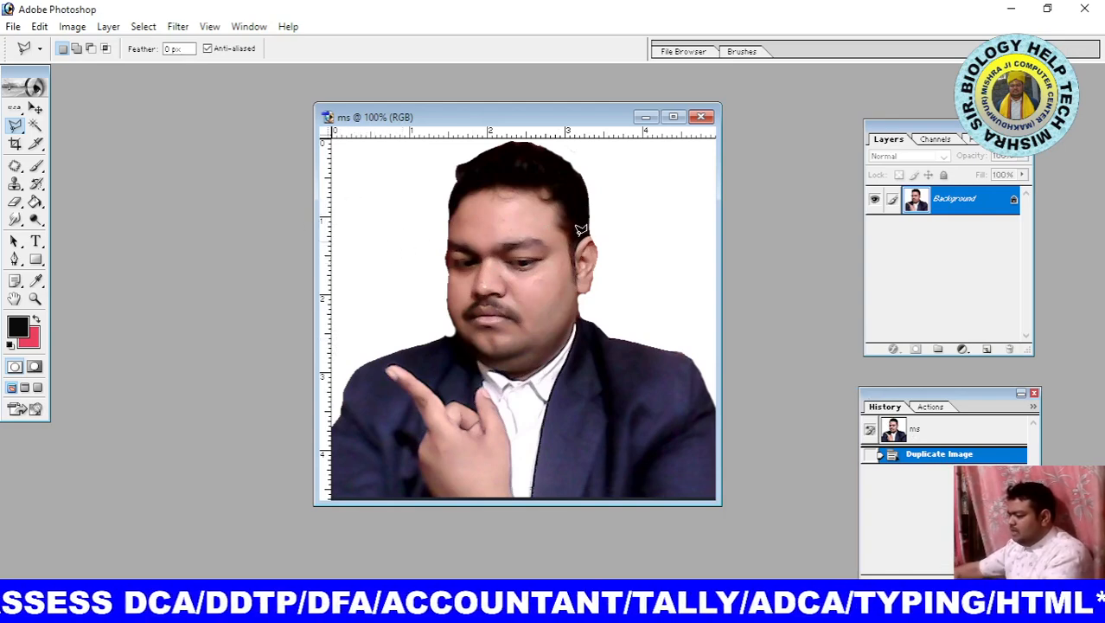
left_click(673, 118)
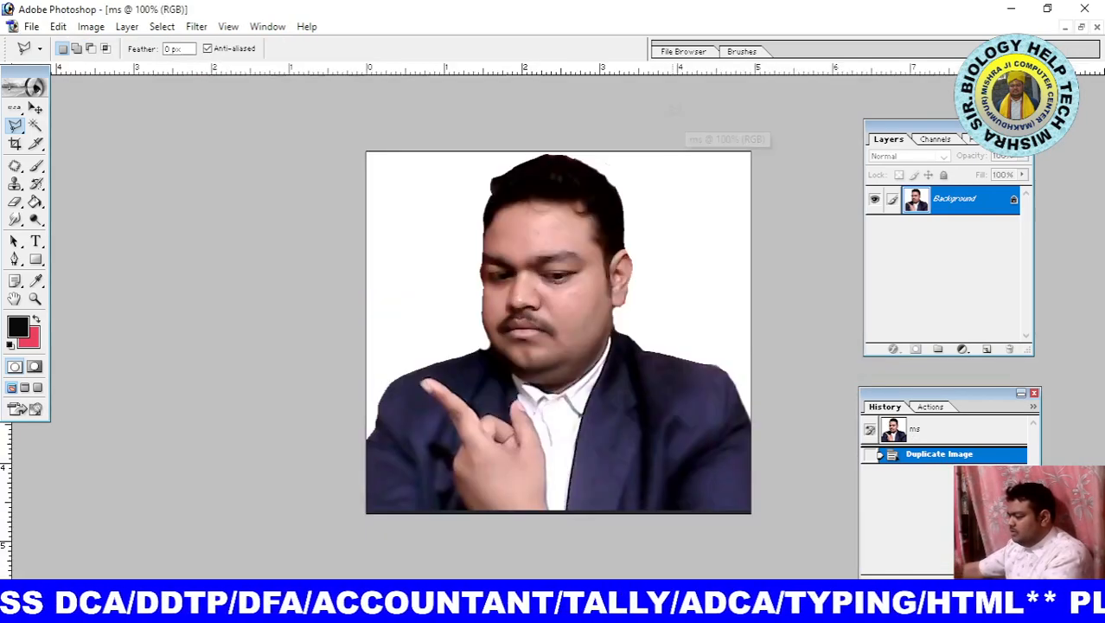
scroll(603, 292, "up", 1)
scroll(603, 291, "down", 5)
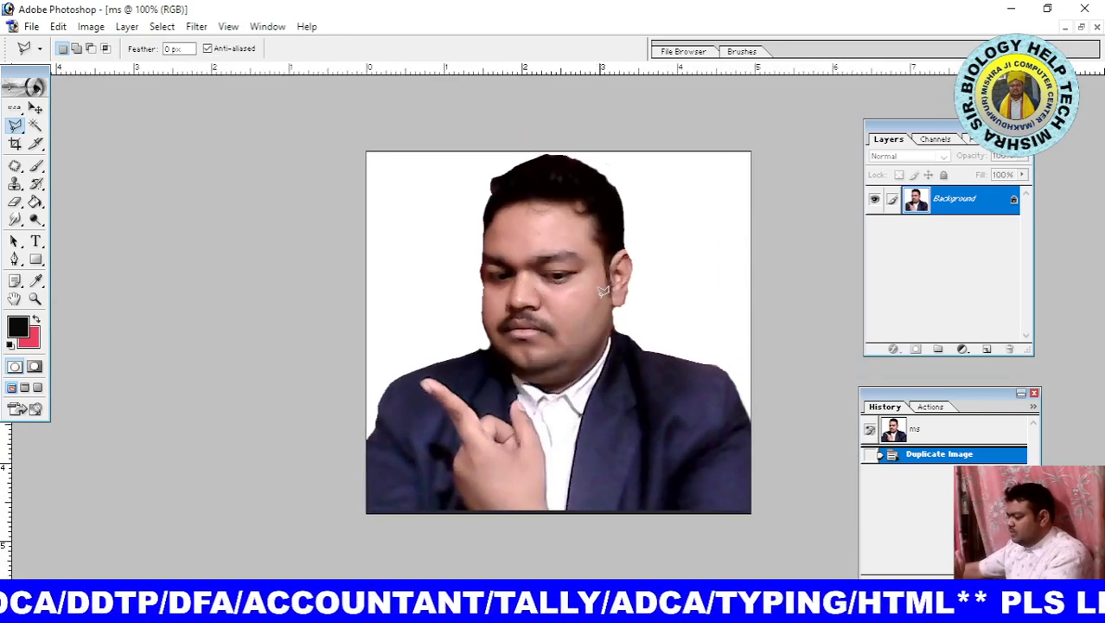
scroll(604, 290, "up", 2)
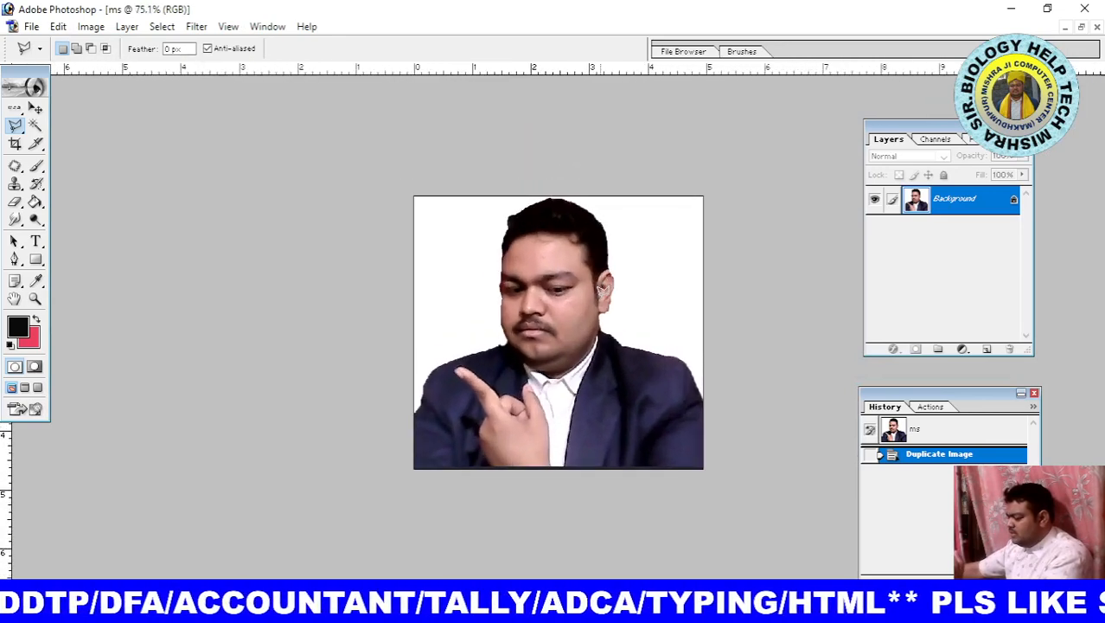
scroll(604, 291, "down", 2)
scroll(605, 290, "down", 2)
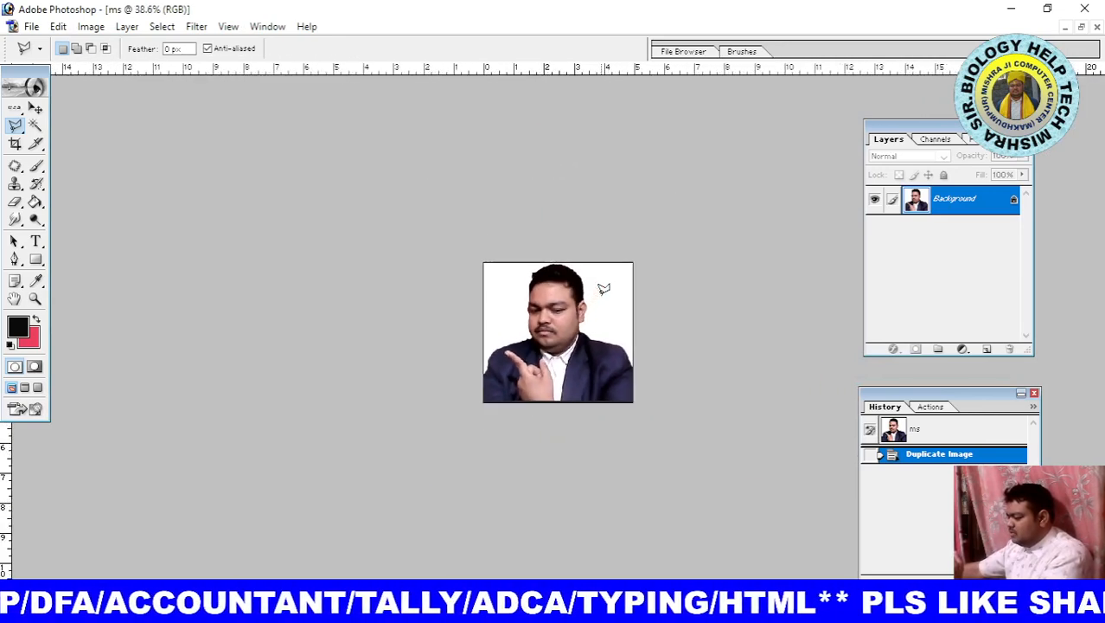
scroll(605, 291, "up", 2)
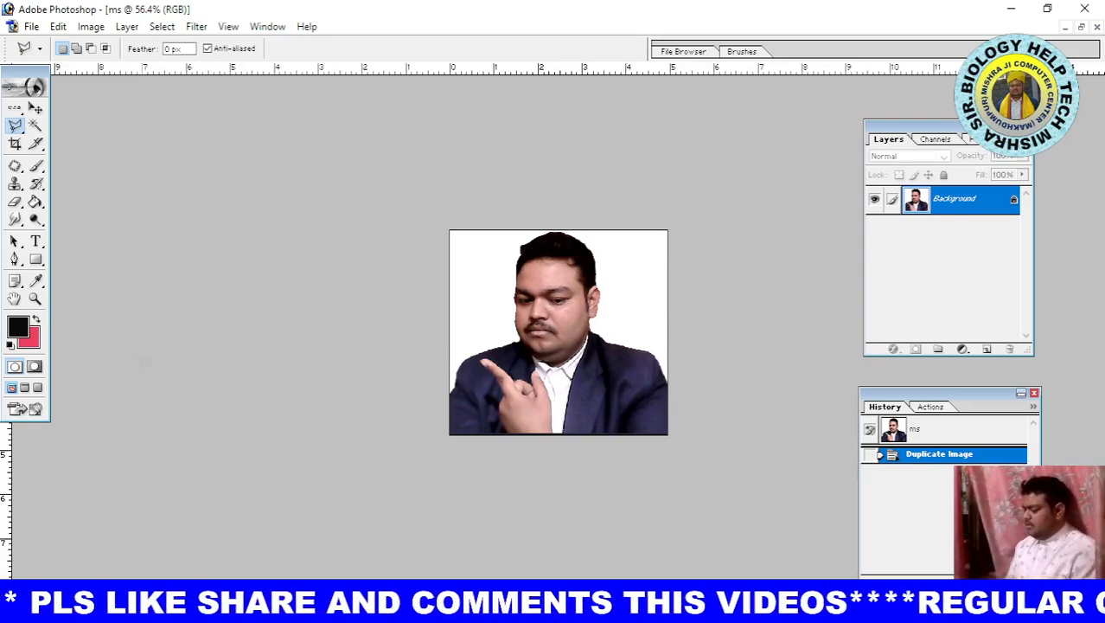
Step: Use the on-screen keyboard to switch through the Marquee, Crop, Magic Wand, Move and Clone Stamp tools, ending on Crop, and minimize the keyboard
key("ctrl+super+o")
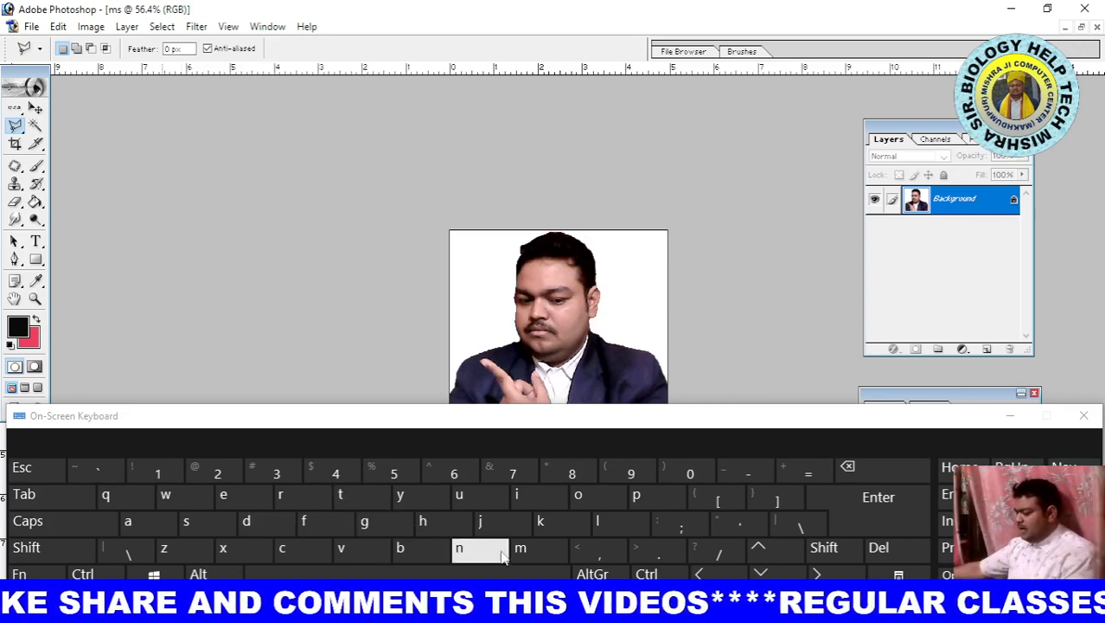
left_click(528, 556)
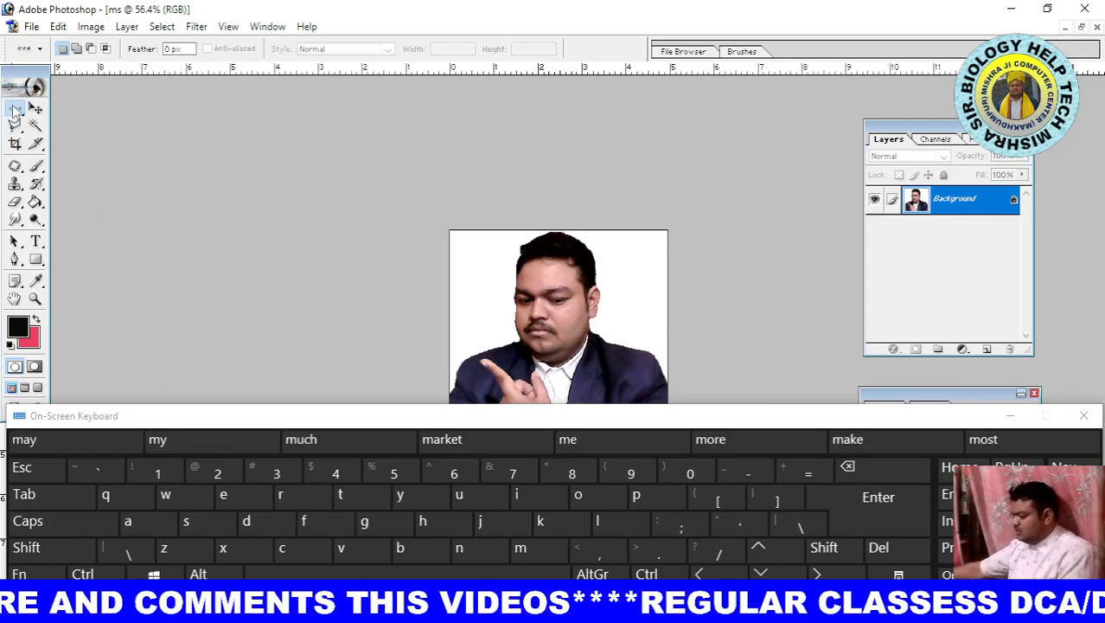
left_click(284, 547)
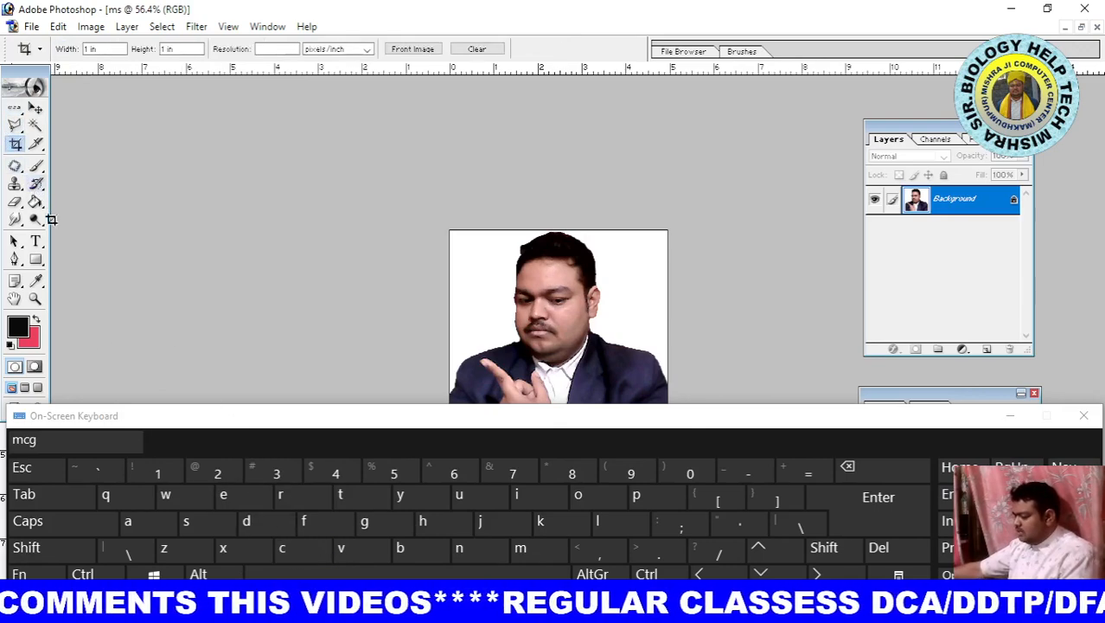
left_click(178, 501)
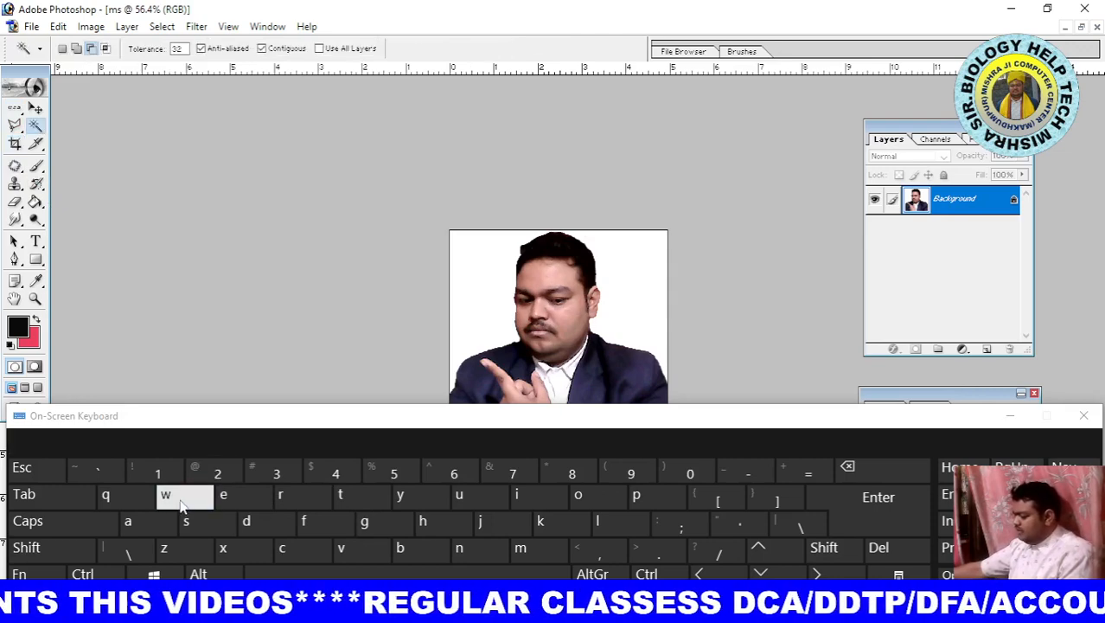
left_click(358, 552)
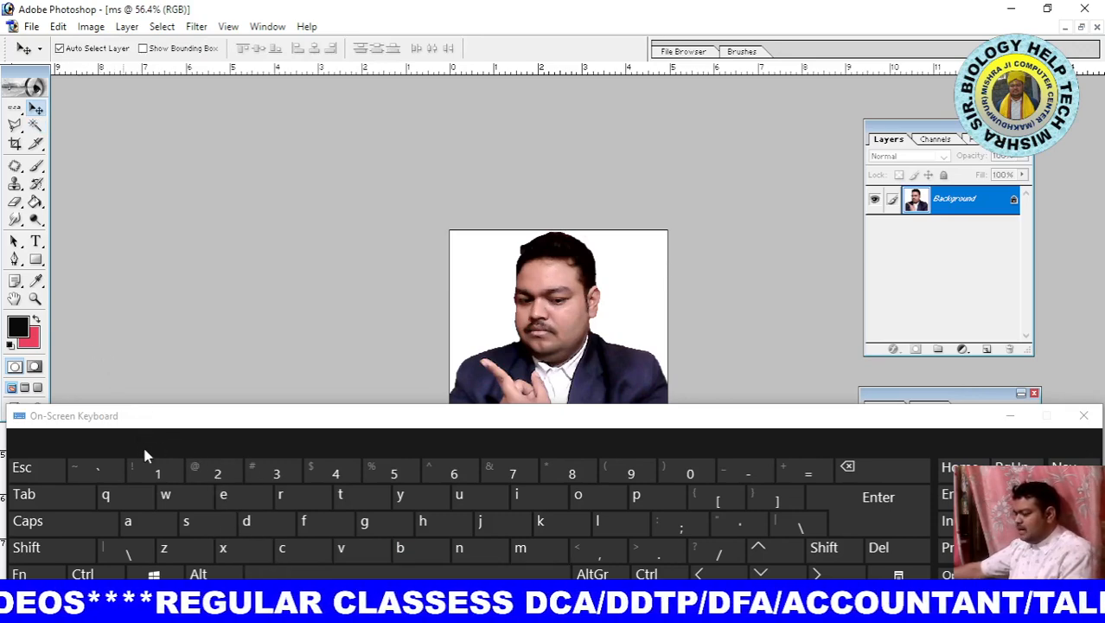
left_click(224, 524)
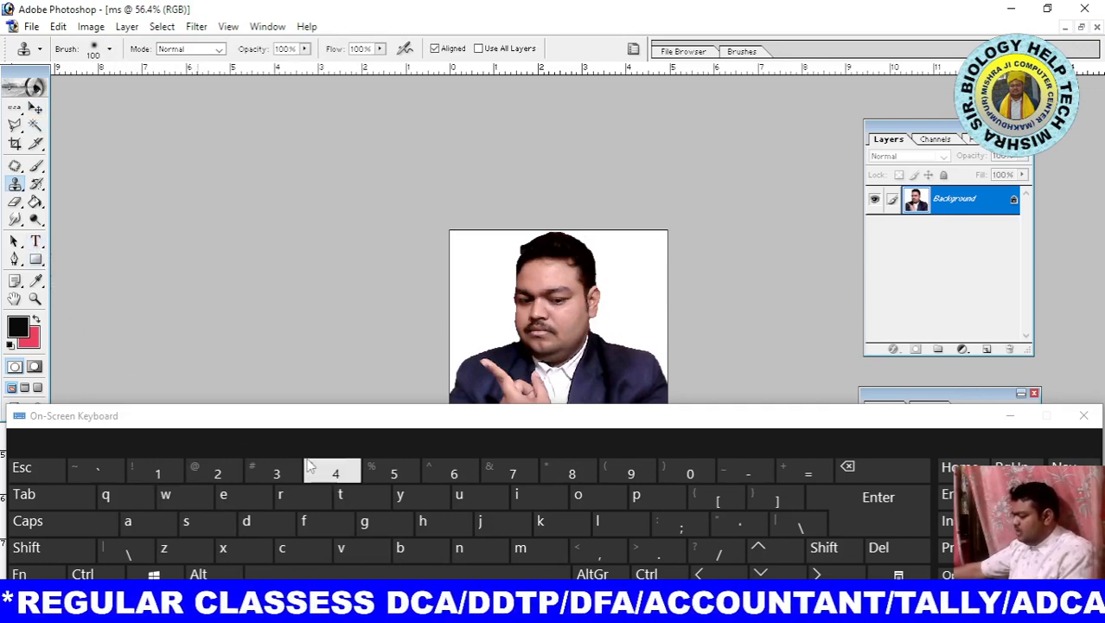
left_click(302, 549)
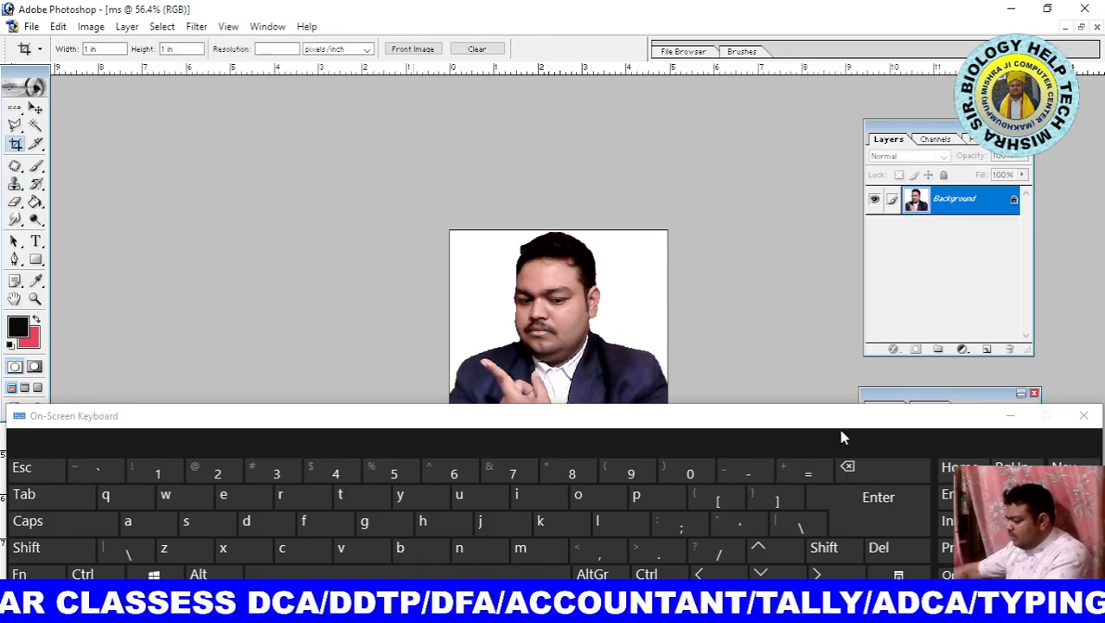
left_click(1013, 415)
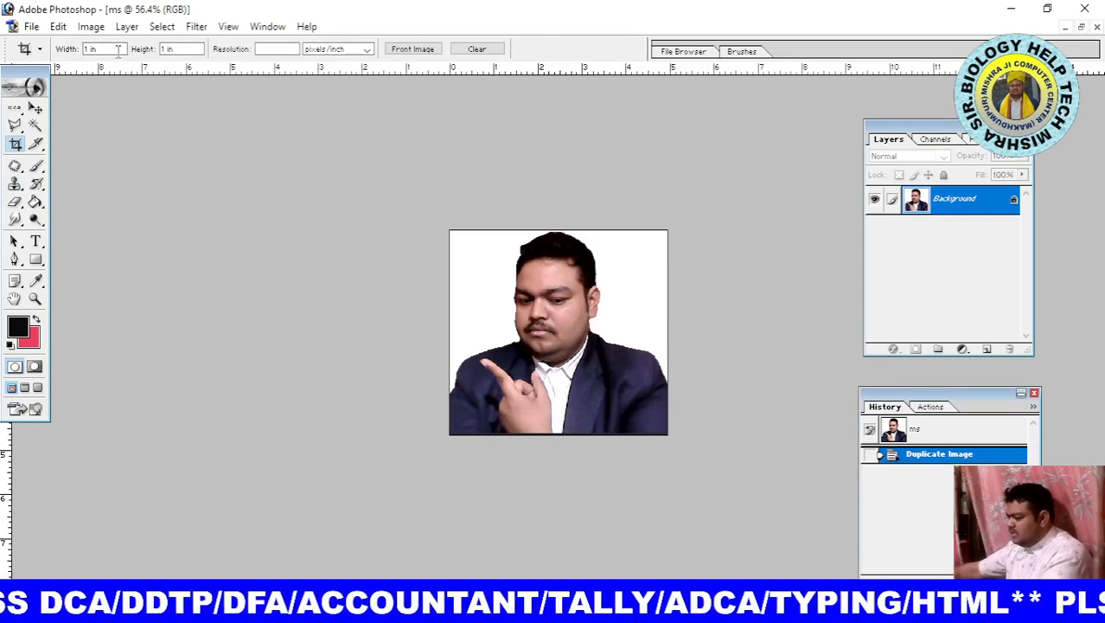
left_click_drag(125, 50, 35, 59)
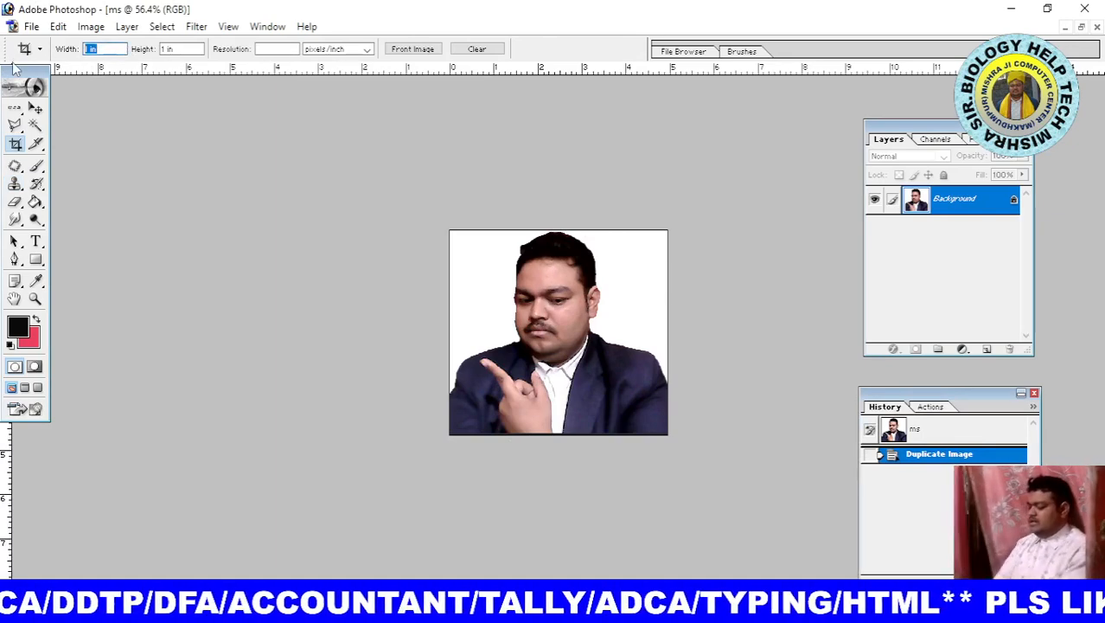
type("1.5")
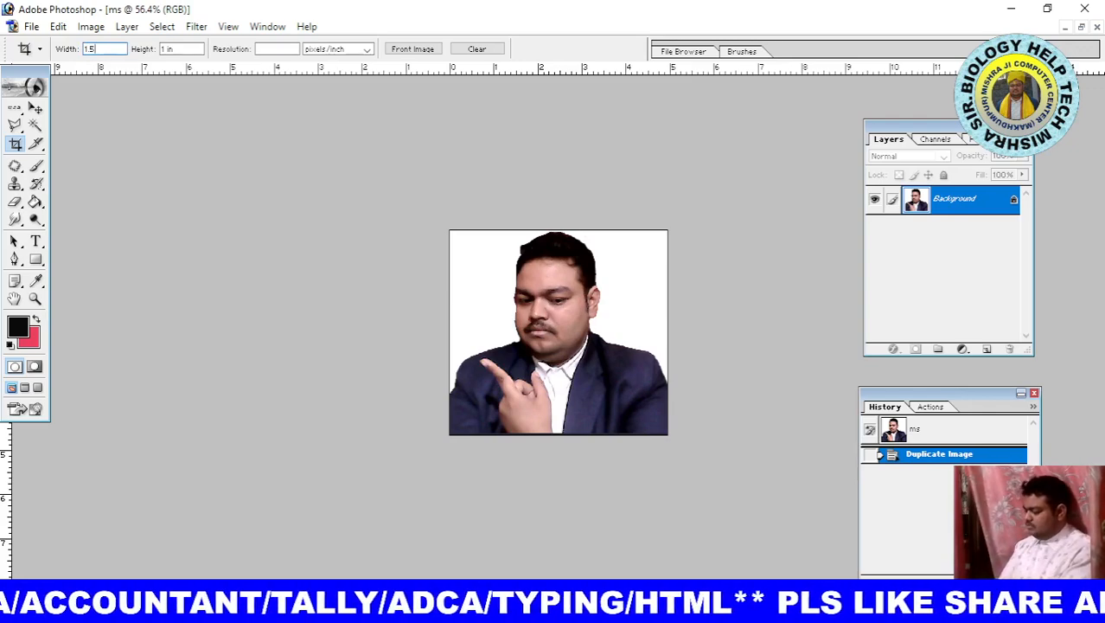
key("Return")
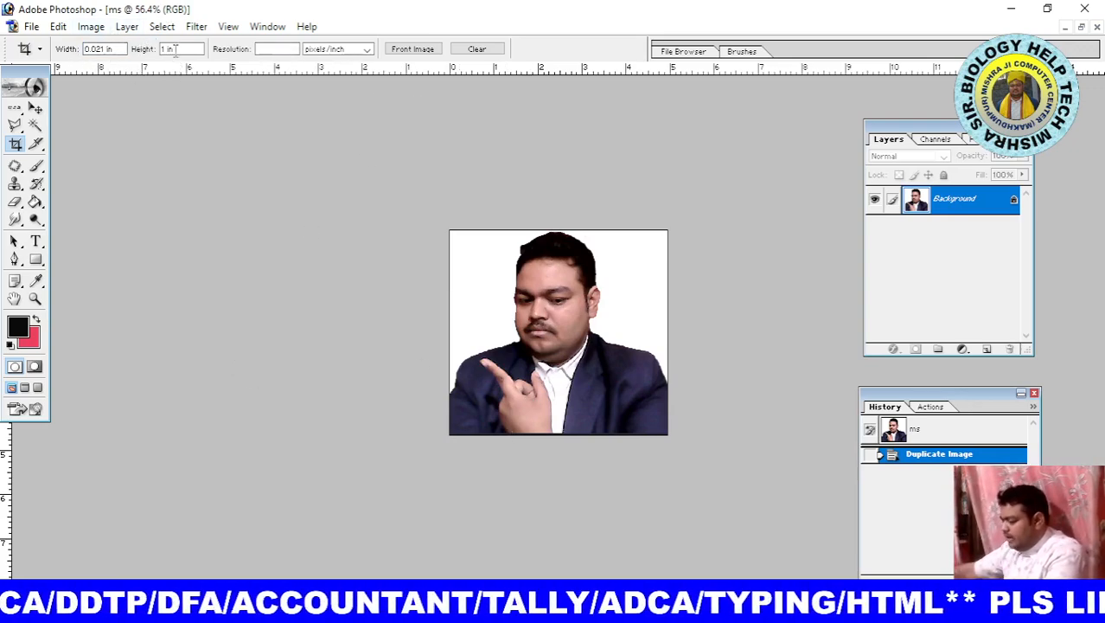
Step: Clear the Crop tool's preset dimensions and set the crop width to 3.5 cm and height to 4.5 cm
left_click(485, 53)
left_click(114, 49)
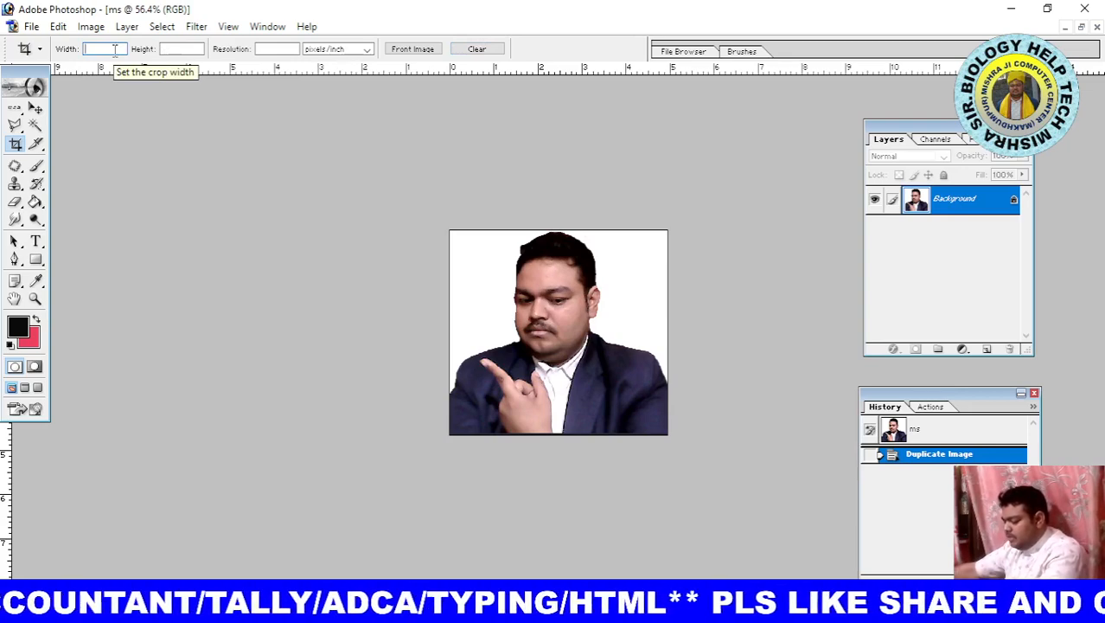
type("3.5")
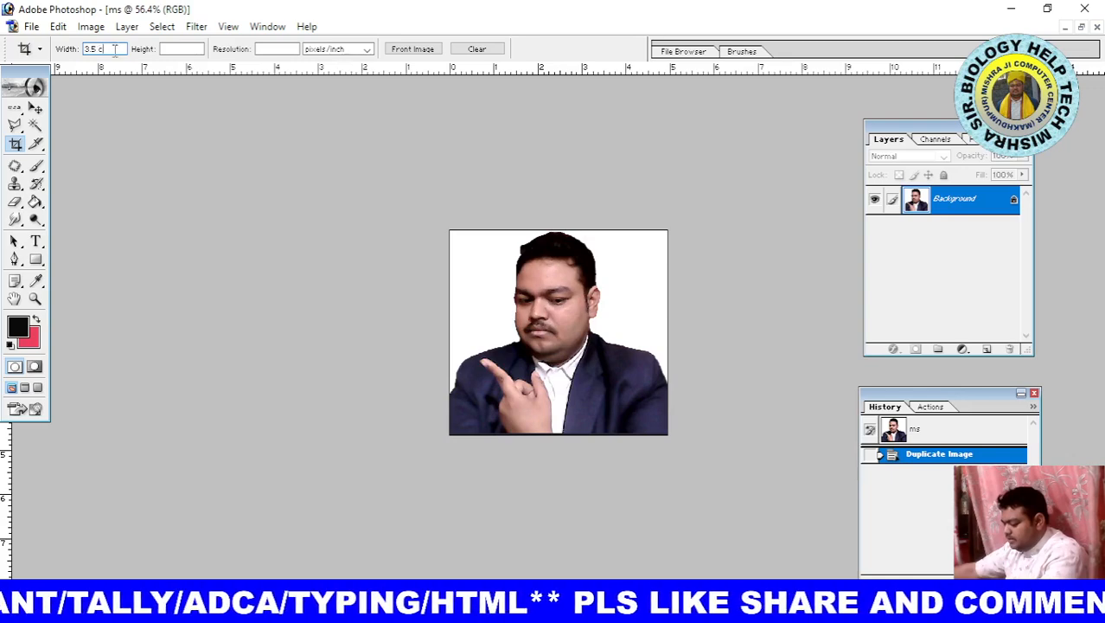
left_click(172, 49)
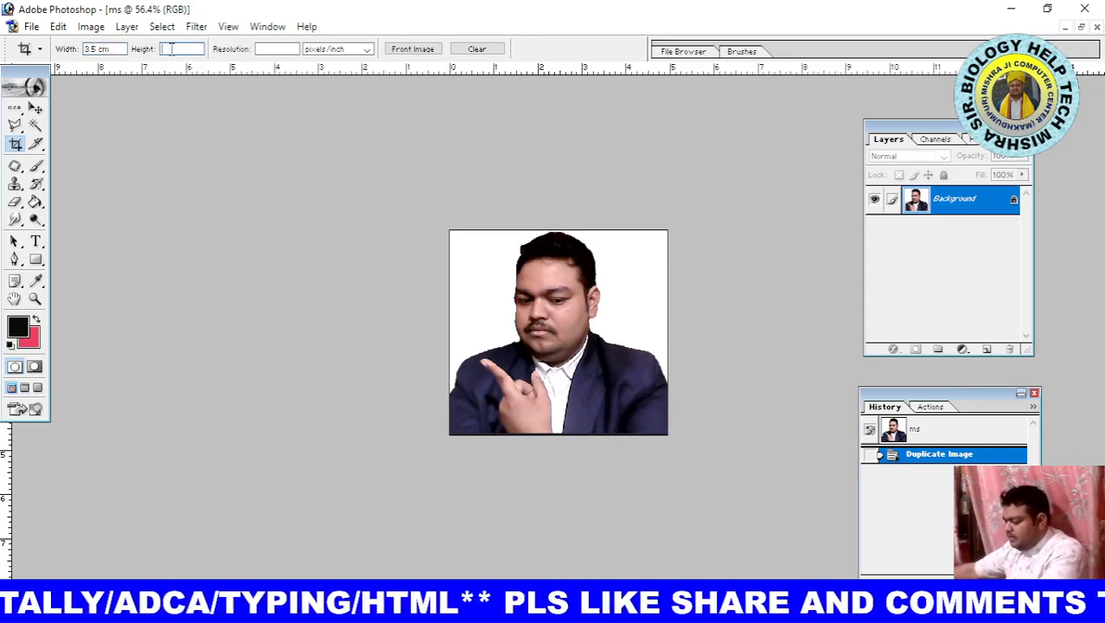
type("4.5")
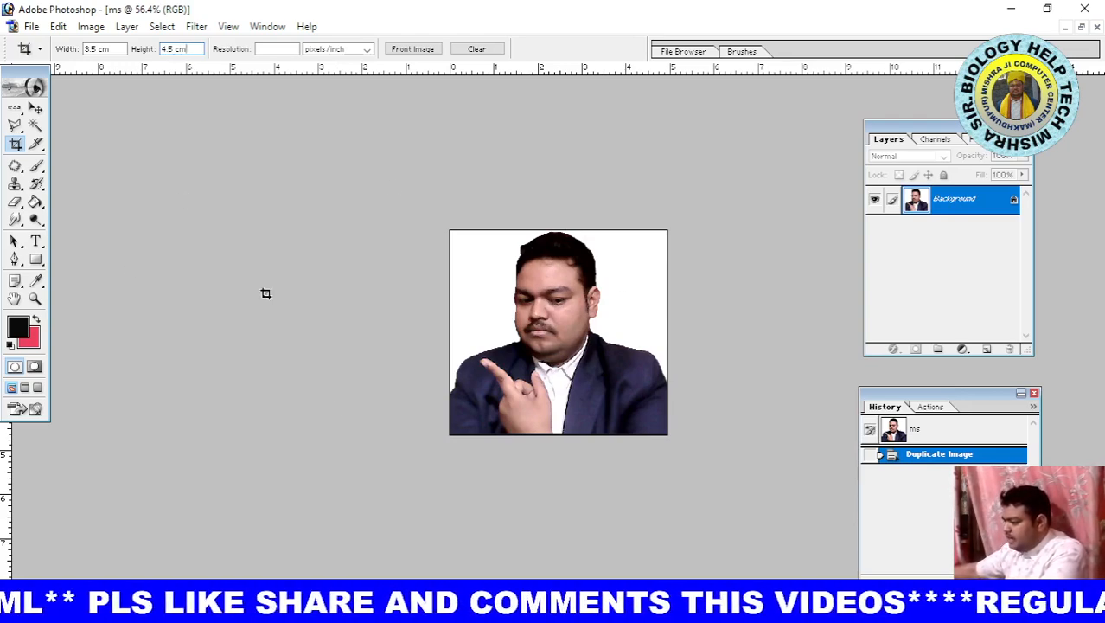
Step: Set the crop resolution to 300 pixels/inch
left_click(260, 49)
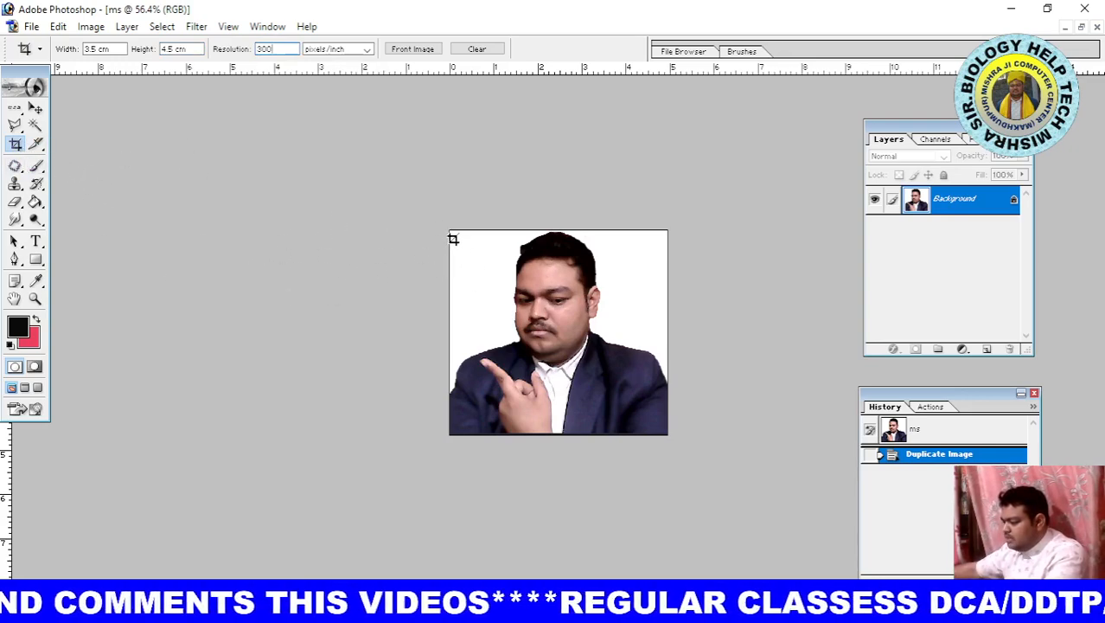
left_click_drag(450, 228, 624, 428)
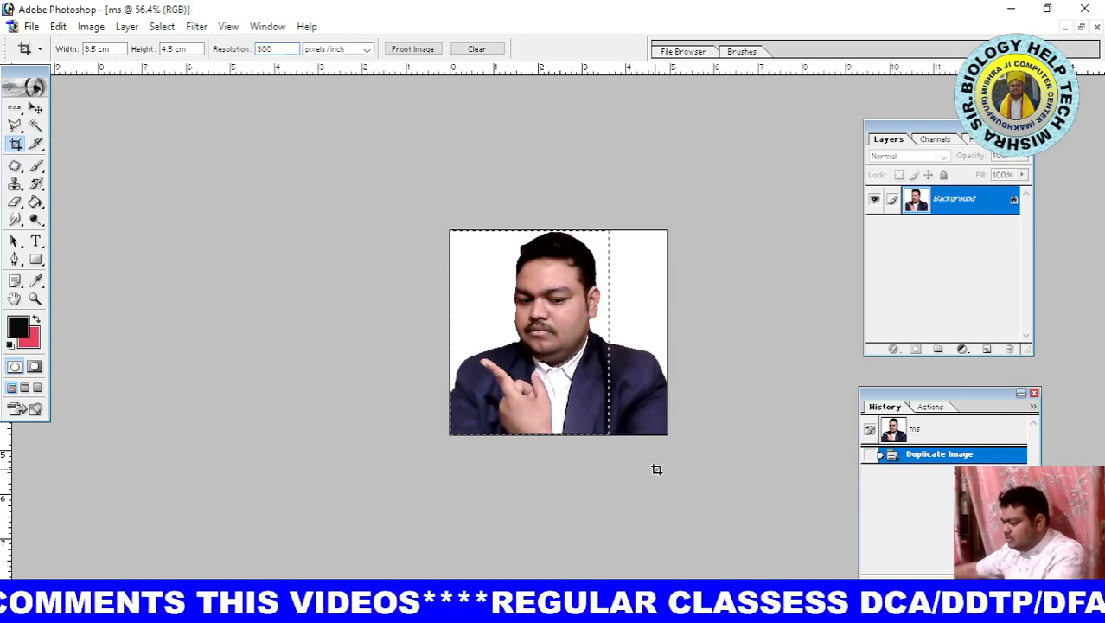
left_click_drag(657, 469, 661, 476)
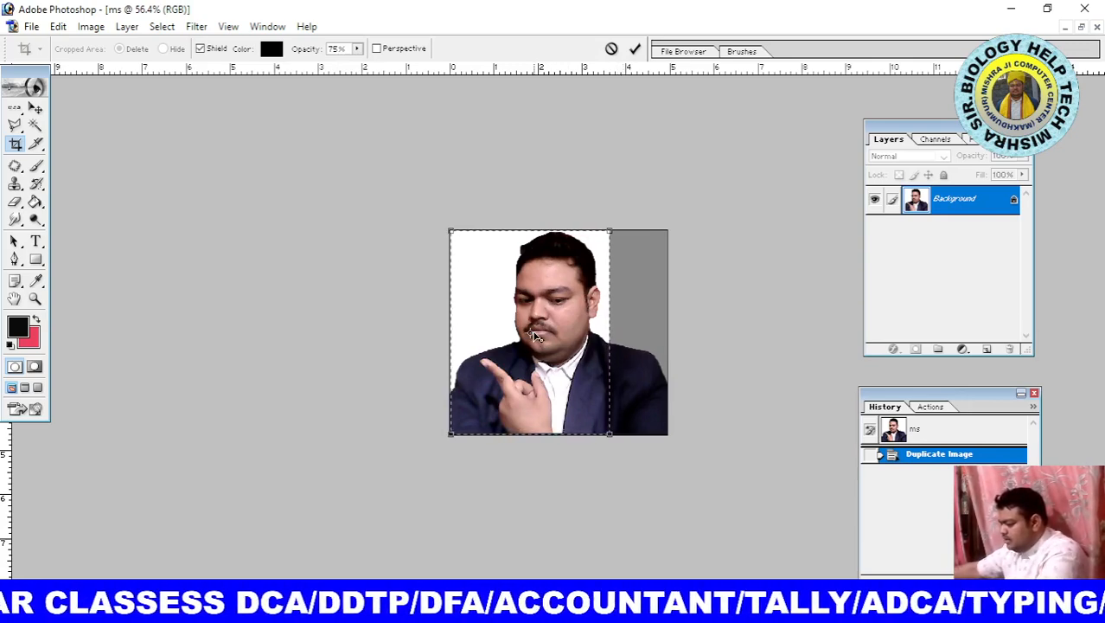
left_click_drag(533, 333, 536, 333)
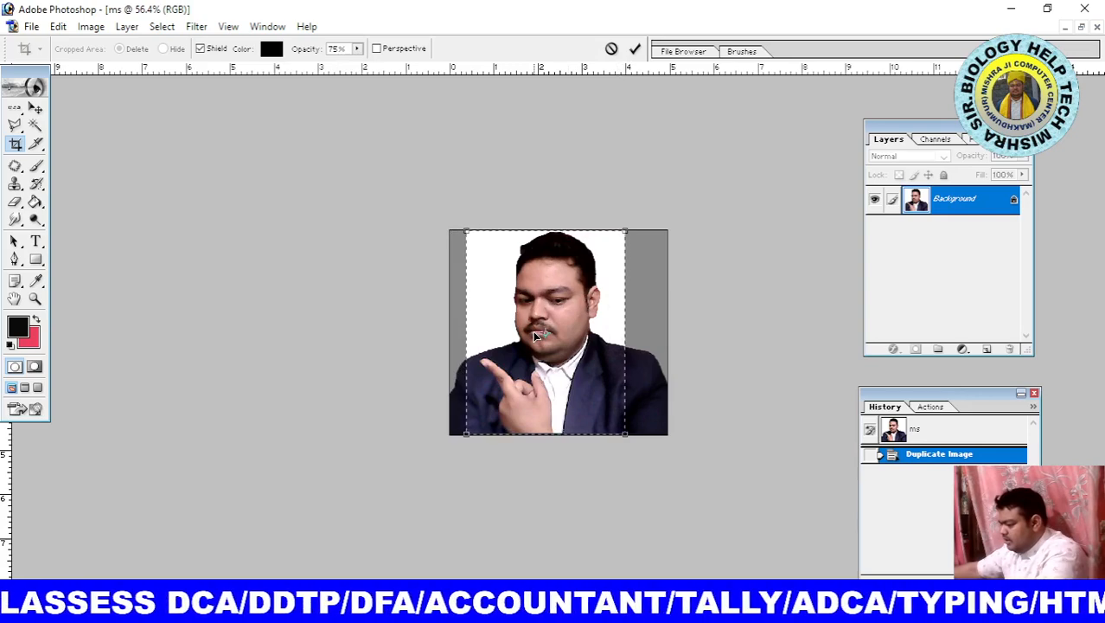
key("Right")
key("Right")
key("Right")
key("Right")
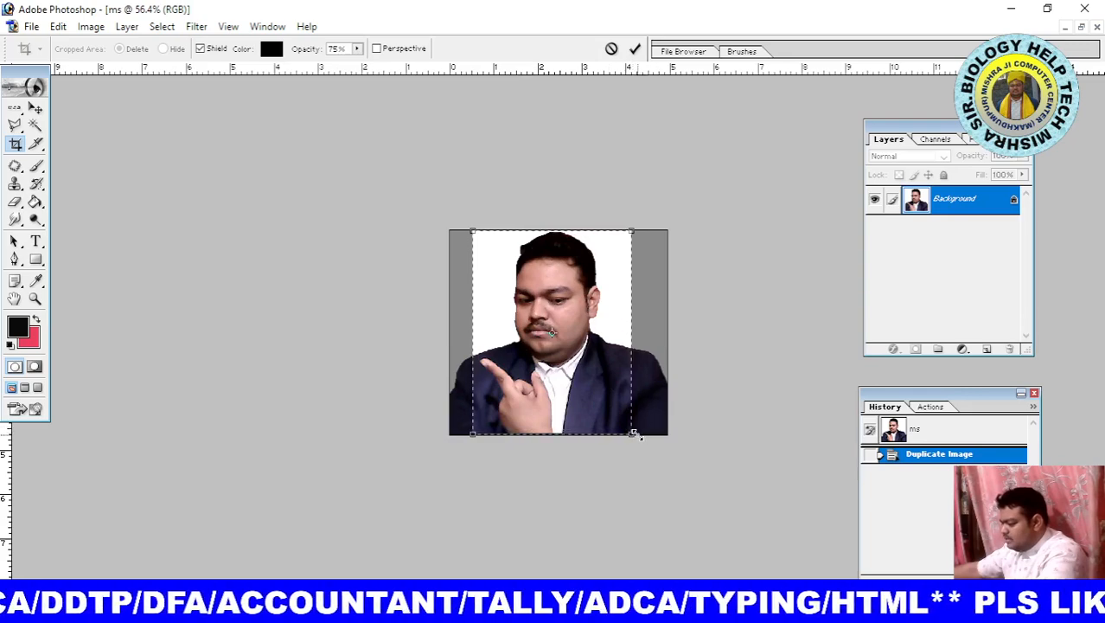
left_click_drag(633, 432, 674, 461)
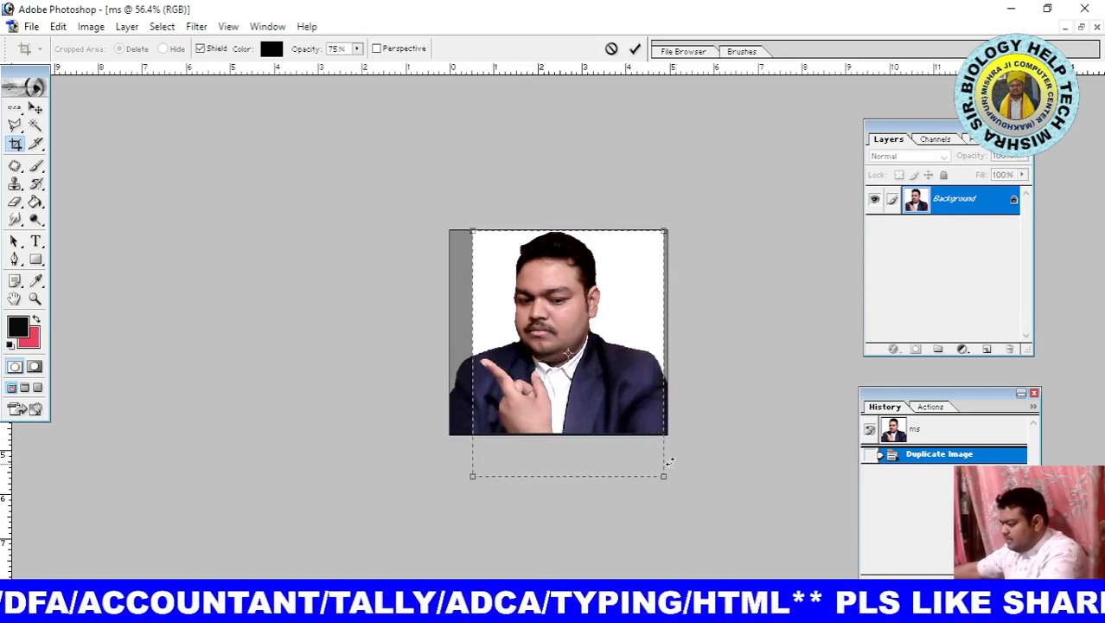
left_click_drag(473, 472, 489, 428)
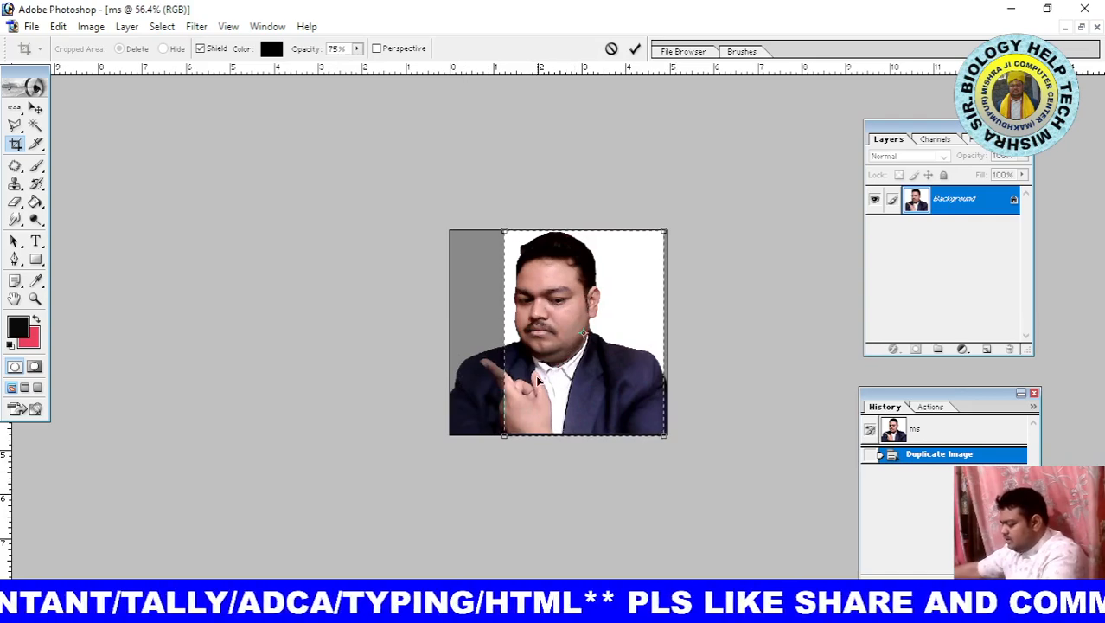
key("Left")
key("Left")
key("Left")
key("Left")
key("Left")
key("Left")
key("Left")
key("Left")
key("Left")
key("Left")
key("Left")
key("Left")
key("Left")
key("Left")
key("Left")
key("Left")
key("Left")
key("Left")
key("Left")
key("Left")
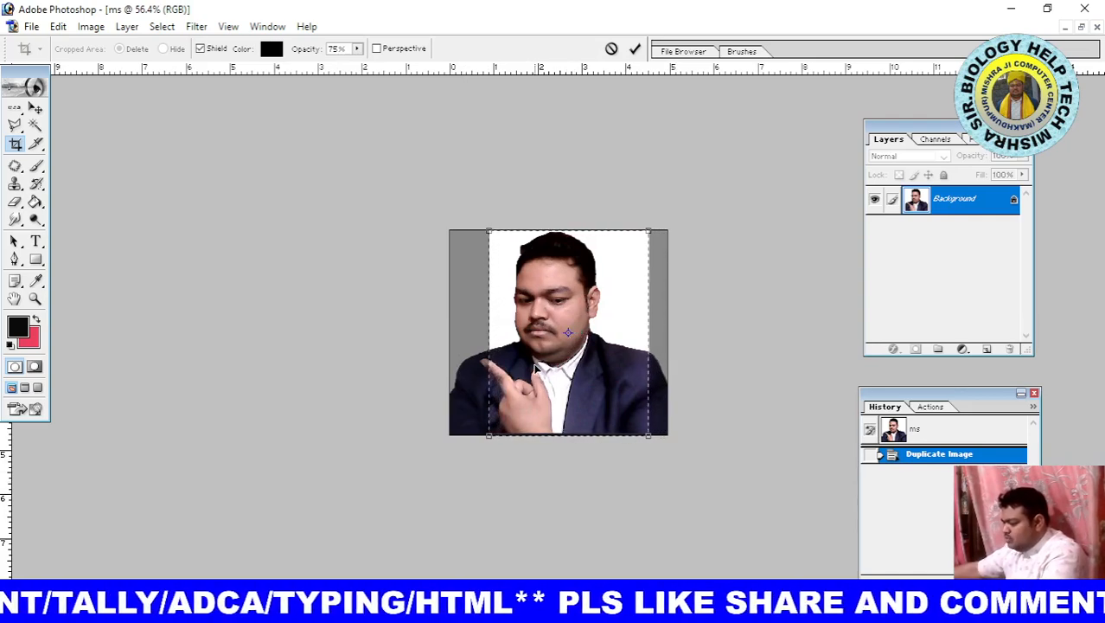
key("Left")
key("Left")
key("Left")
key("Left")
key("Left")
key("Left")
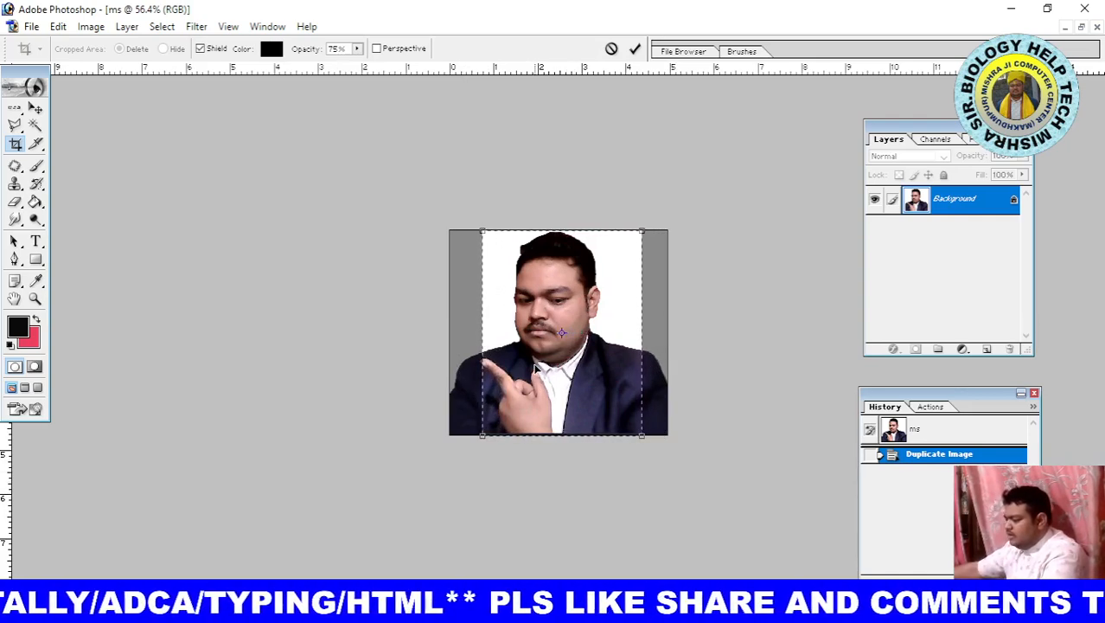
key("Left")
key("Left")
key("Left")
key("Left")
key("Left")
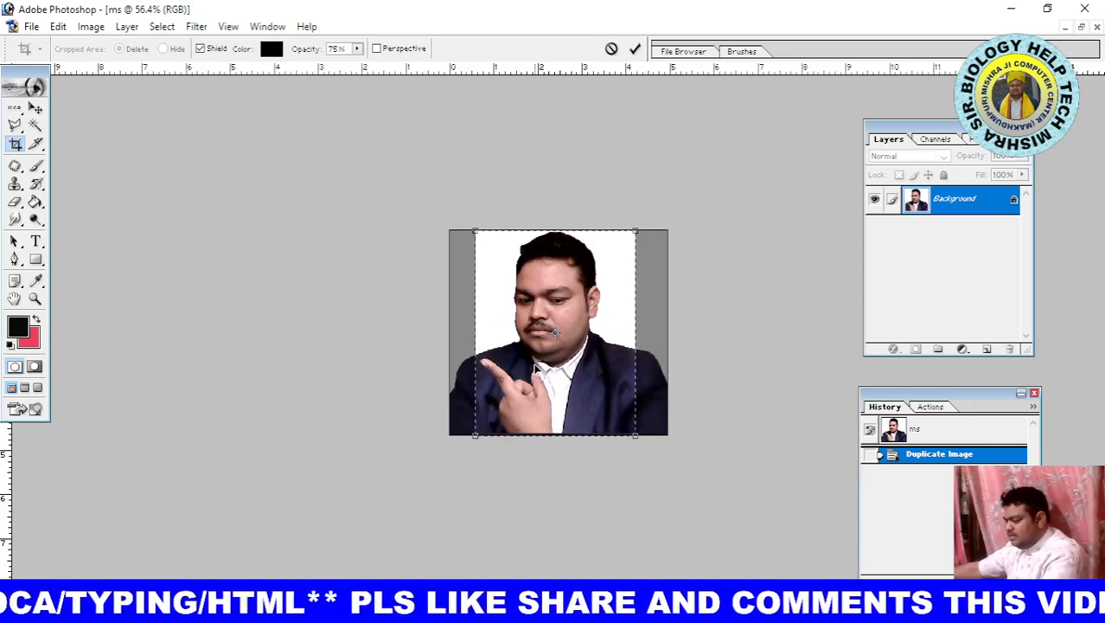
key("Escape")
Step: Draw a full-height crop frame over the portrait, centre it horizontally on the man, and apply the crop
scroll(588, 395, "down", 2)
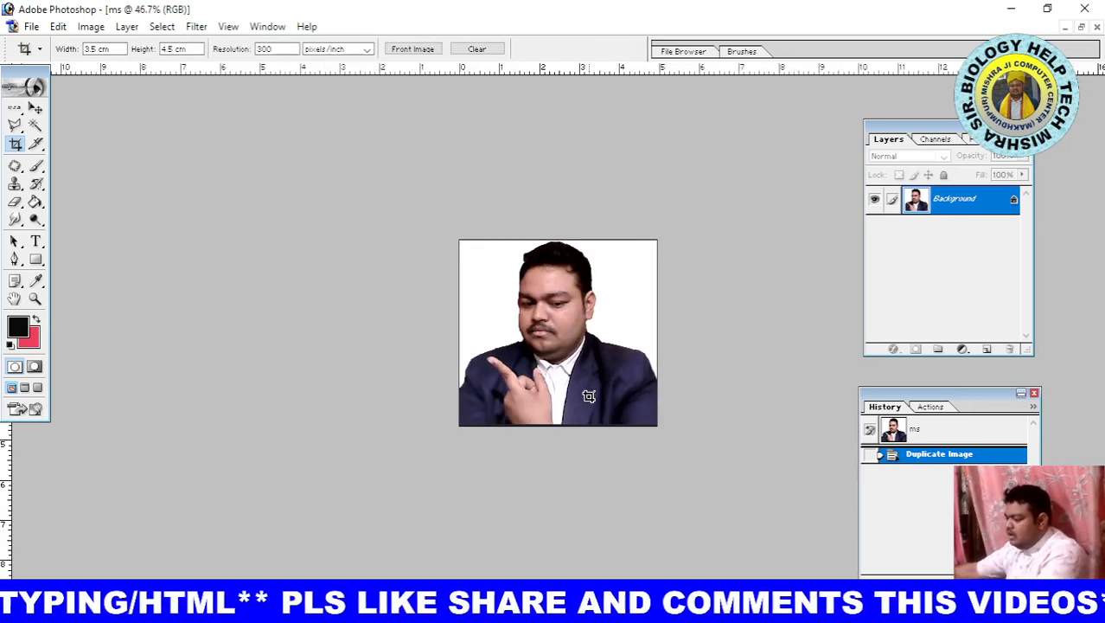
scroll(589, 396, "up", 5)
scroll(588, 395, "up", 2)
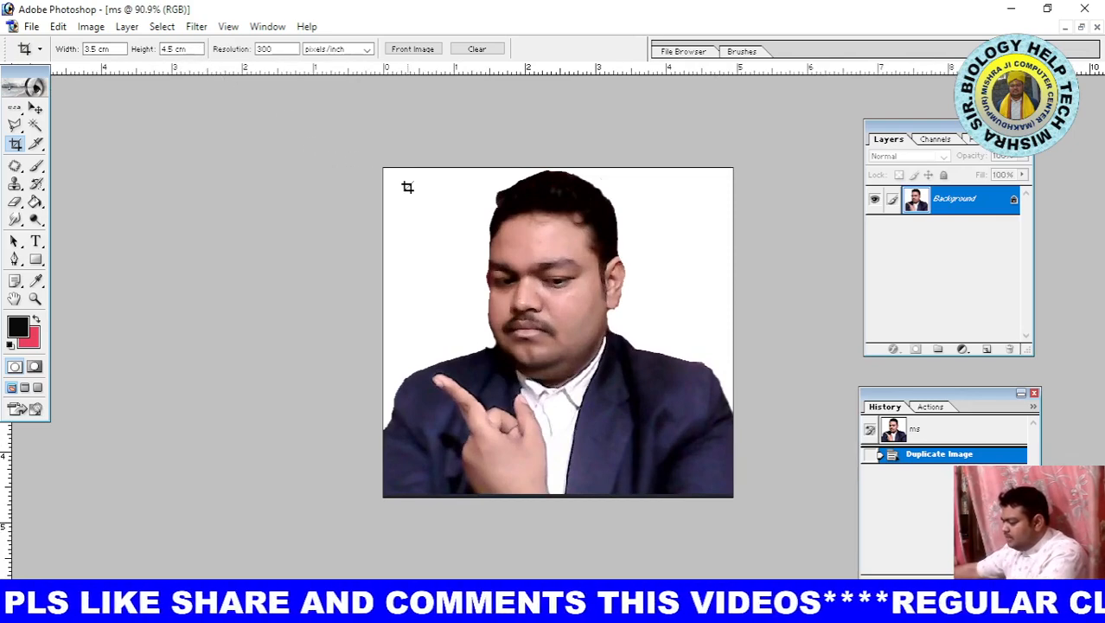
mouse_move(381, 168)
left_mouse_down()
mouse_move(486, 283)
mouse_move(595, 366)
mouse_move(750, 519)
left_mouse_up()
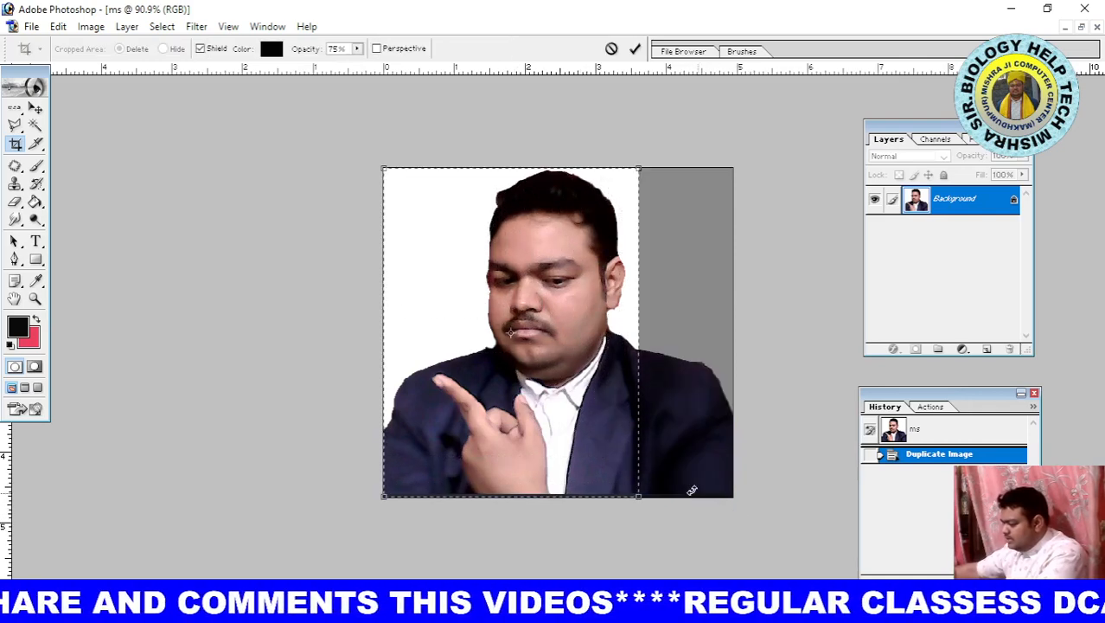
left_click_drag(469, 338, 470, 340)
key("Right")
key("Right")
key("Right")
key("Right")
key("Right")
key("Right")
key("Right")
key("Right")
key("Right")
key("Right")
key("Right")
key("Right")
key("Right")
key("Right")
key("Right")
key("Right")
key("Right")
key("Right")
key("Right")
key("Right")
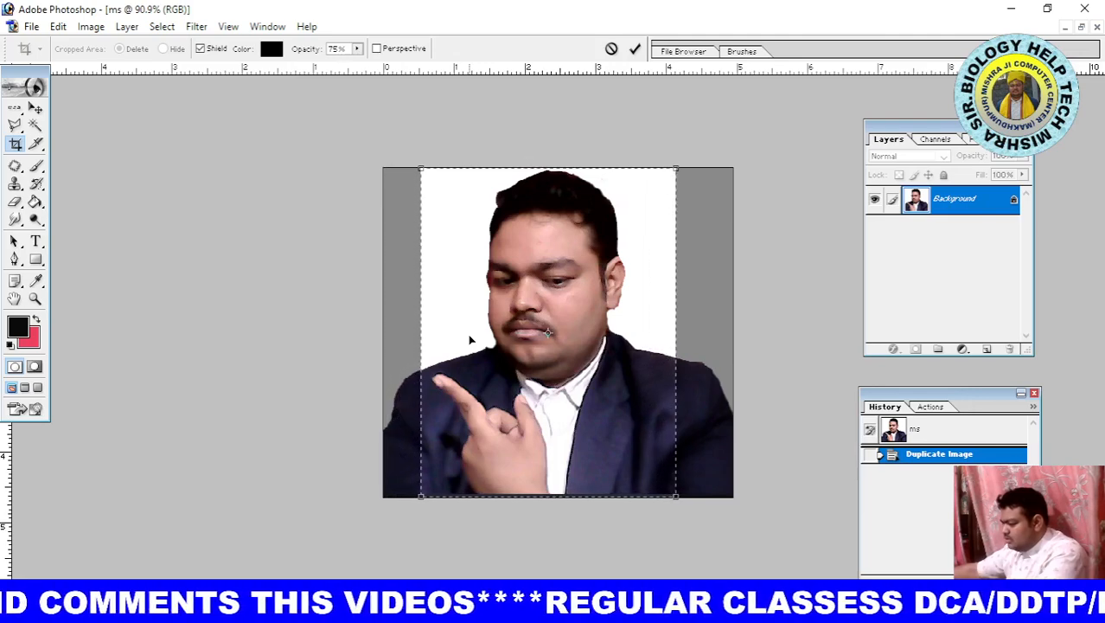
key("Right")
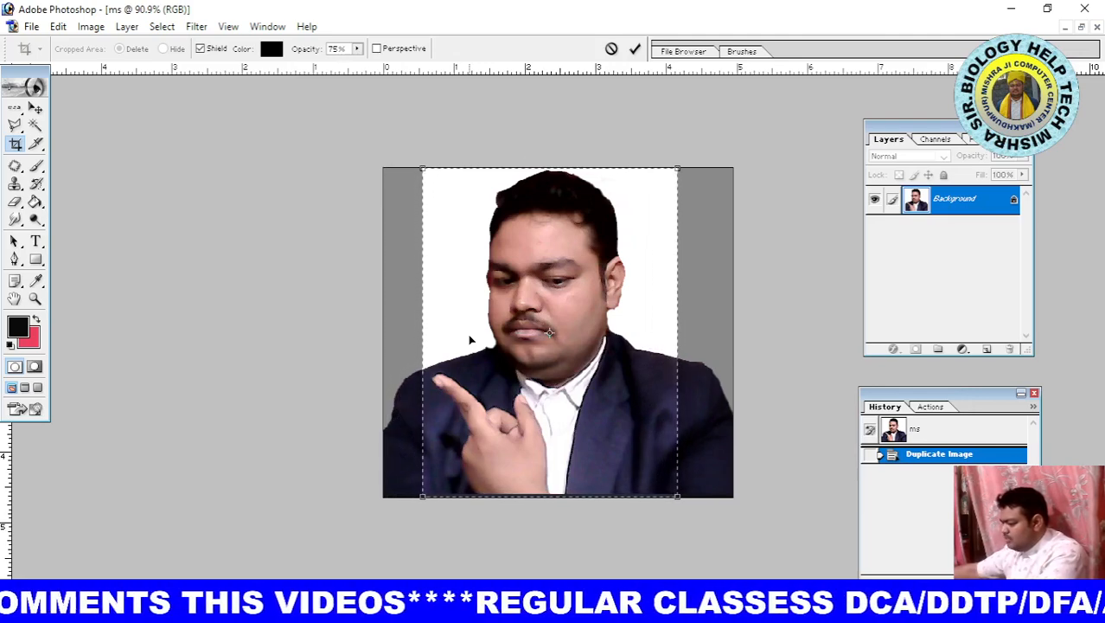
key("Left")
key("Left")
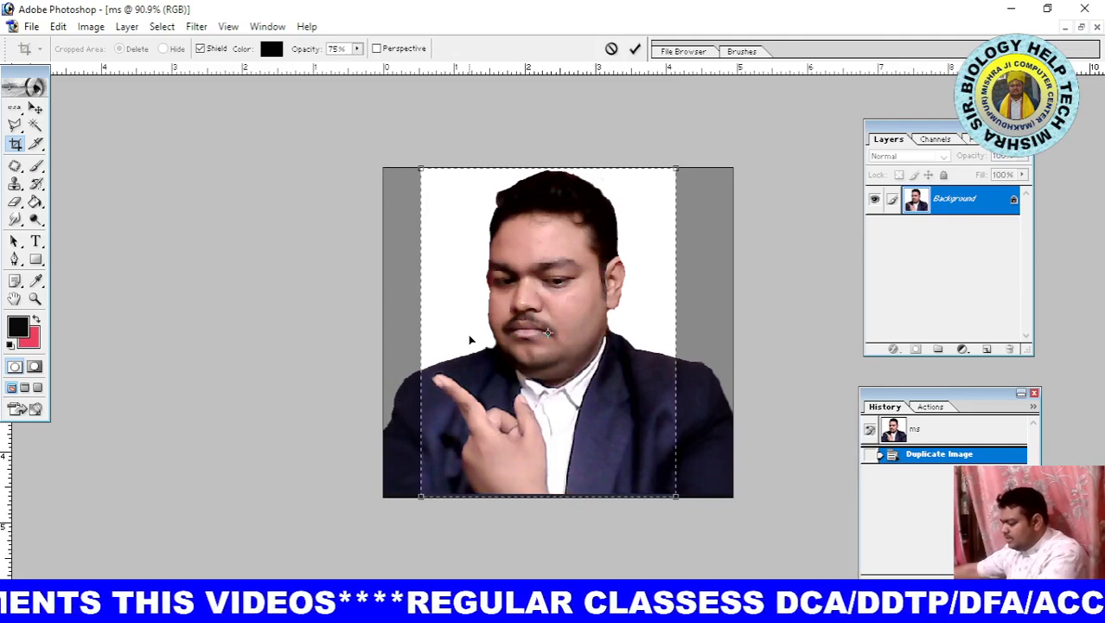
key("Return")
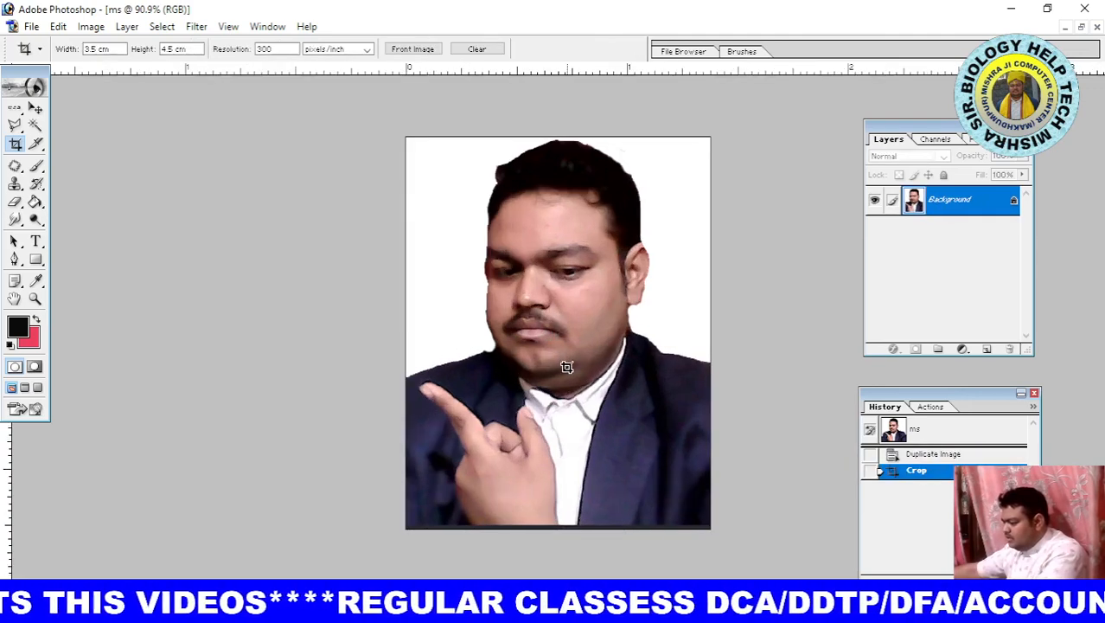
Step: Activate the Magic Wand tool for the cropped portrait
scroll(568, 367, "up", 2)
scroll(567, 367, "down", 5)
scroll(568, 367, "up", 1)
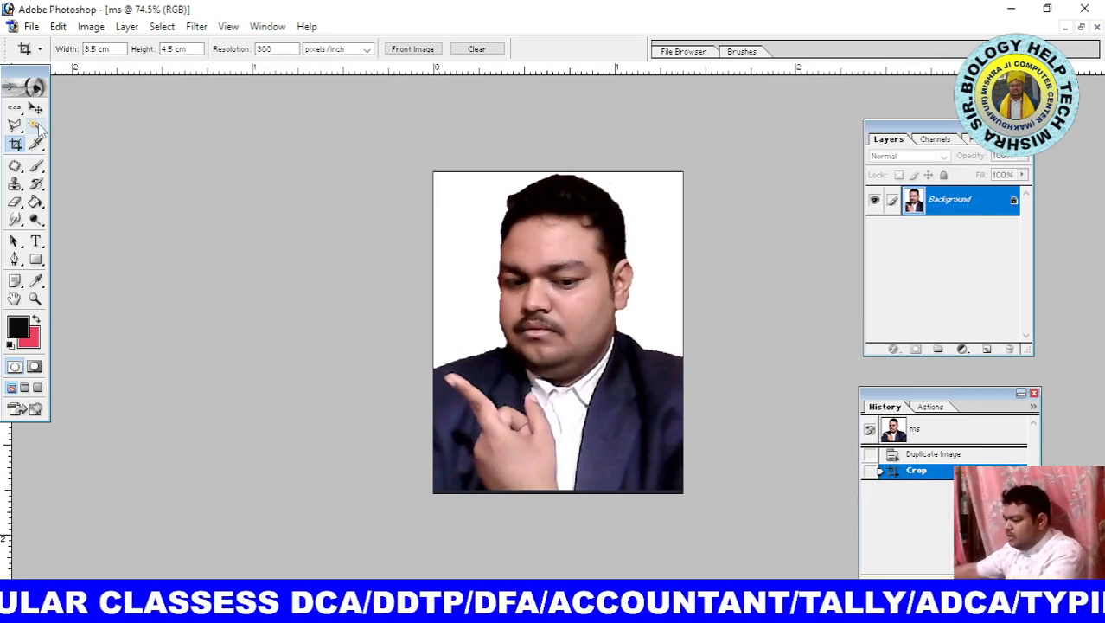
left_click(35, 126)
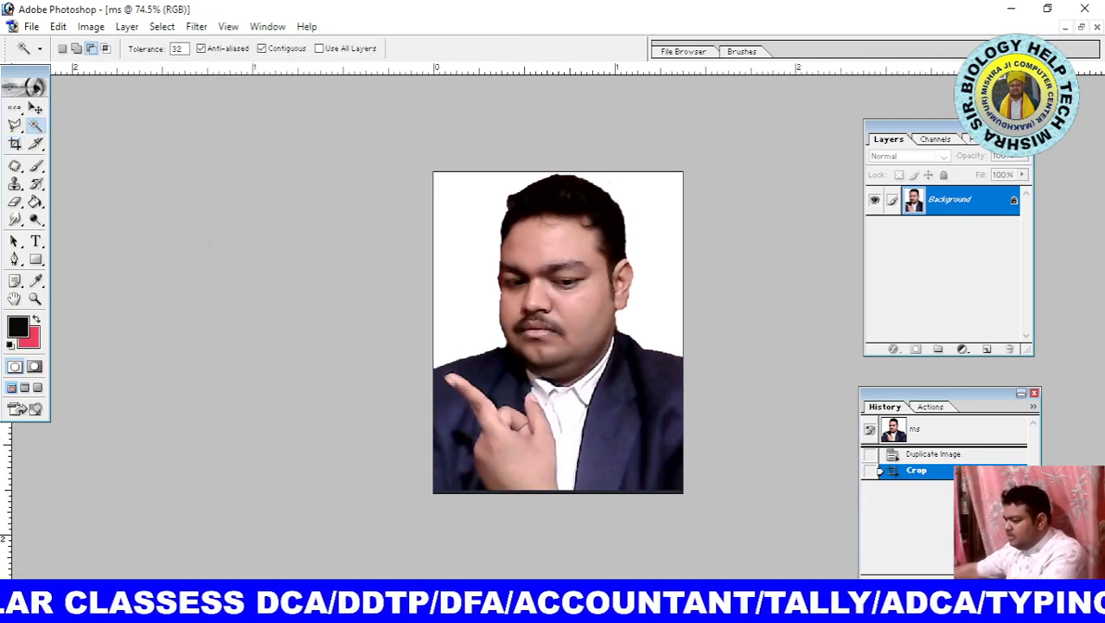
left_click(458, 257)
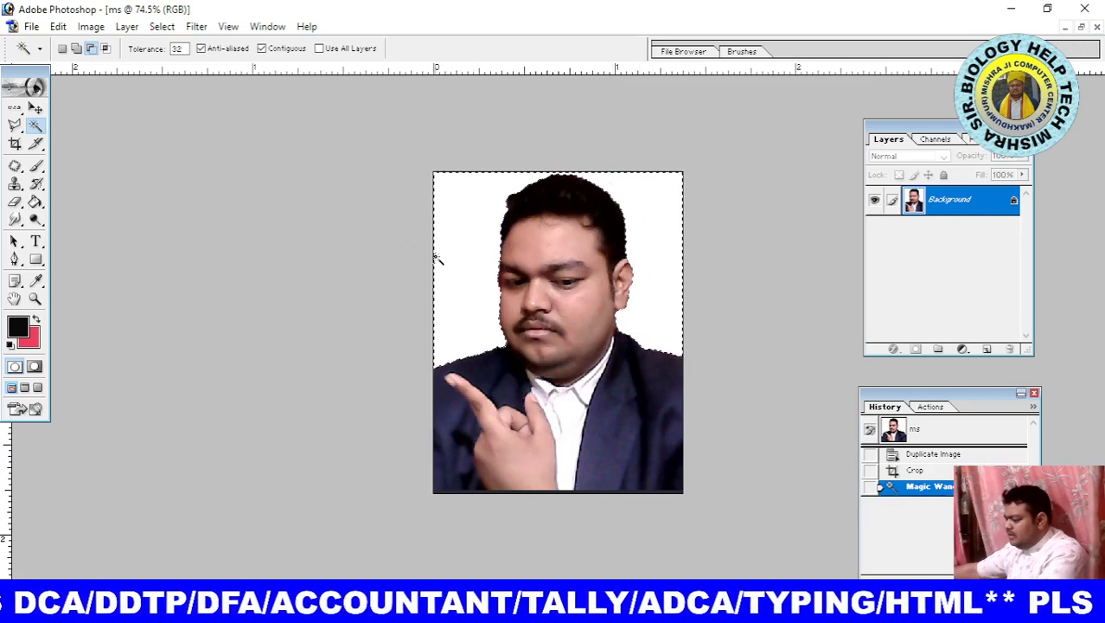
scroll(619, 362, "up", 4)
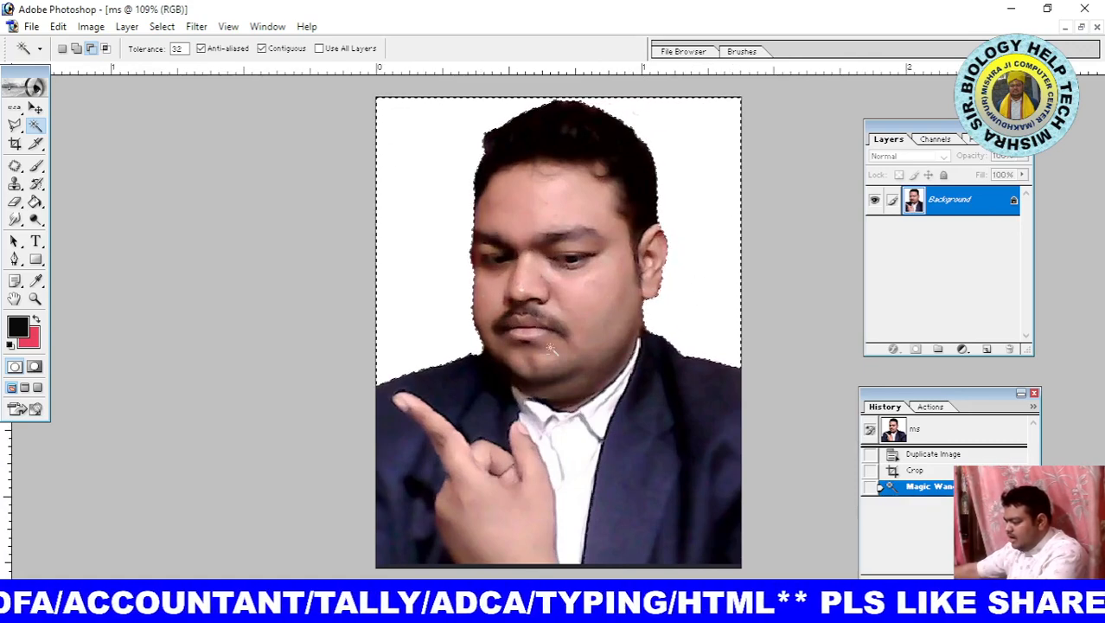
left_click(581, 315)
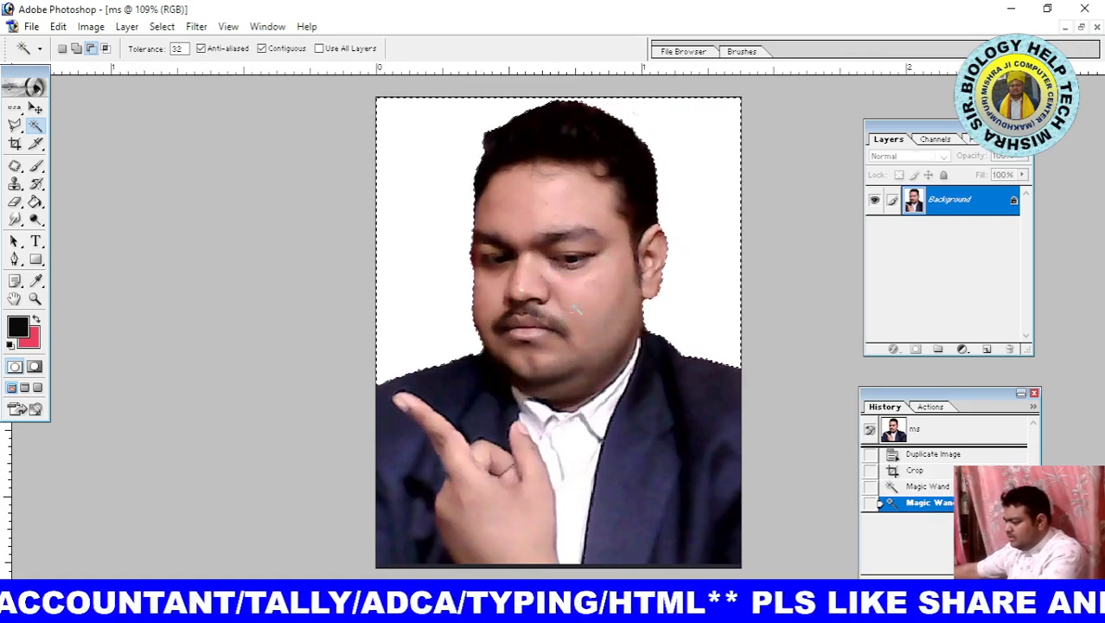
key("ctrl+d")
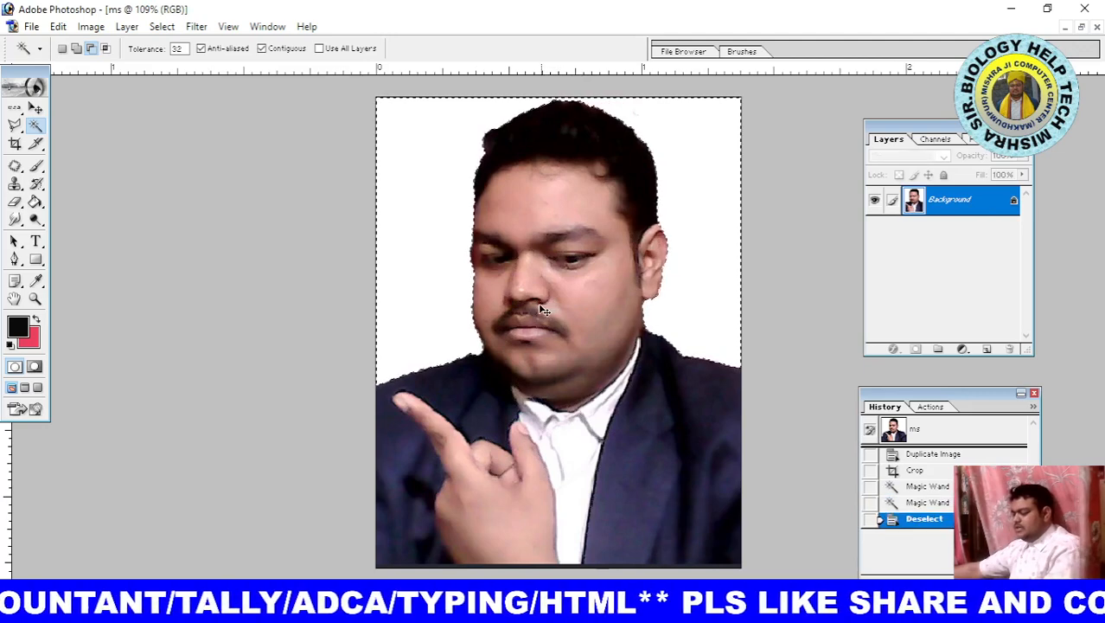
left_click(600, 317)
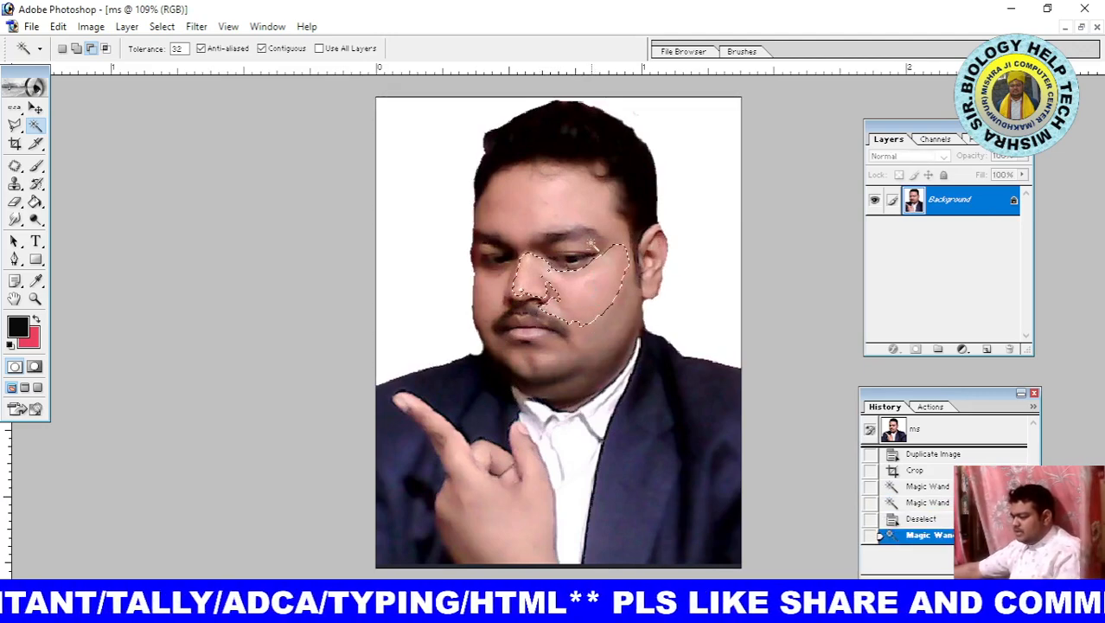
left_click(538, 196)
left_click(525, 223)
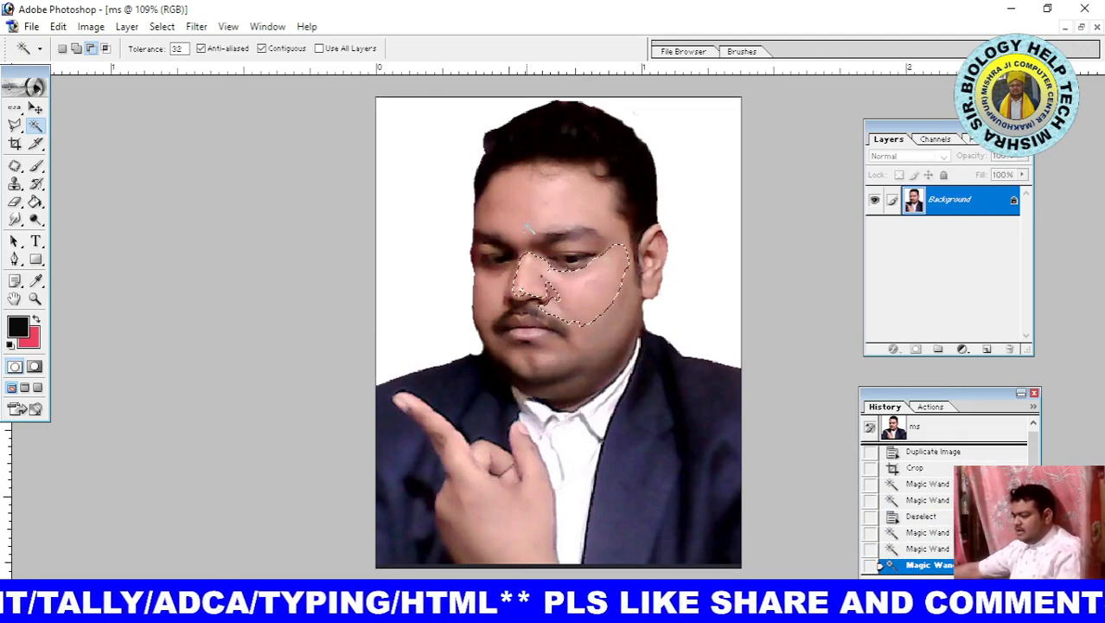
key("ctrl+d")
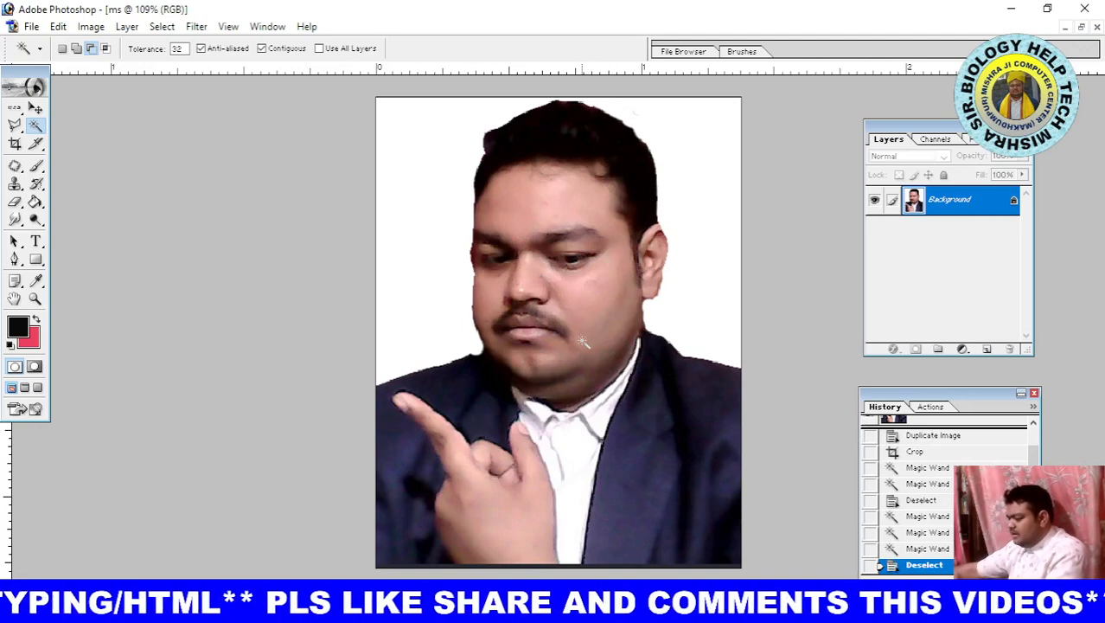
Step: Select the forehead with the Magic Wand, switch to adding to the selection, and add the side of the face, jaw and neck
left_click(531, 208)
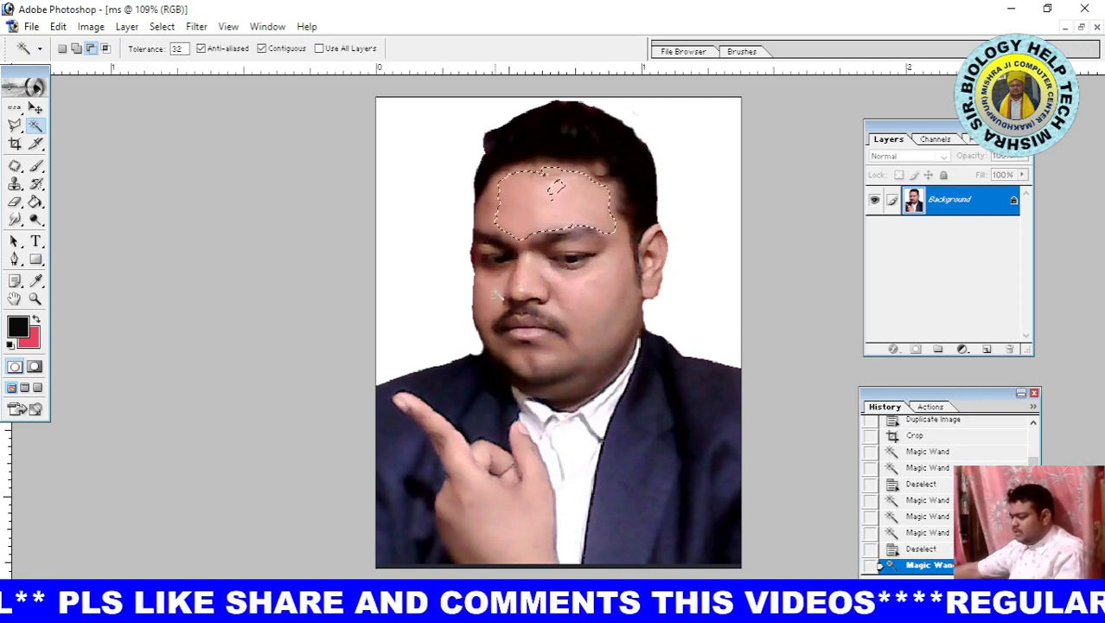
left_click(76, 49)
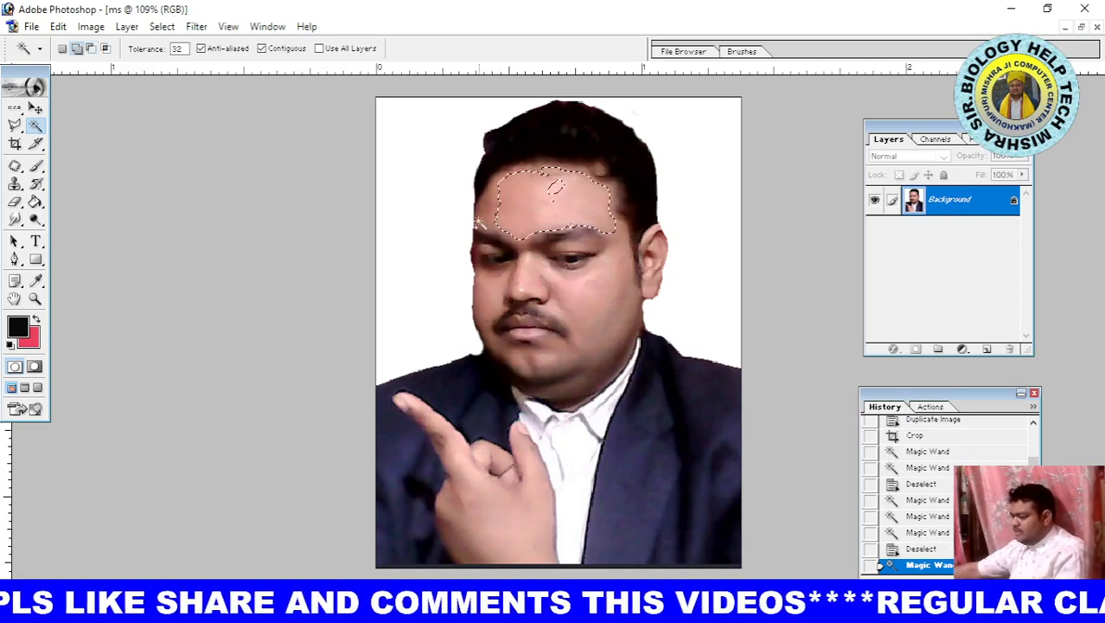
left_click(481, 219)
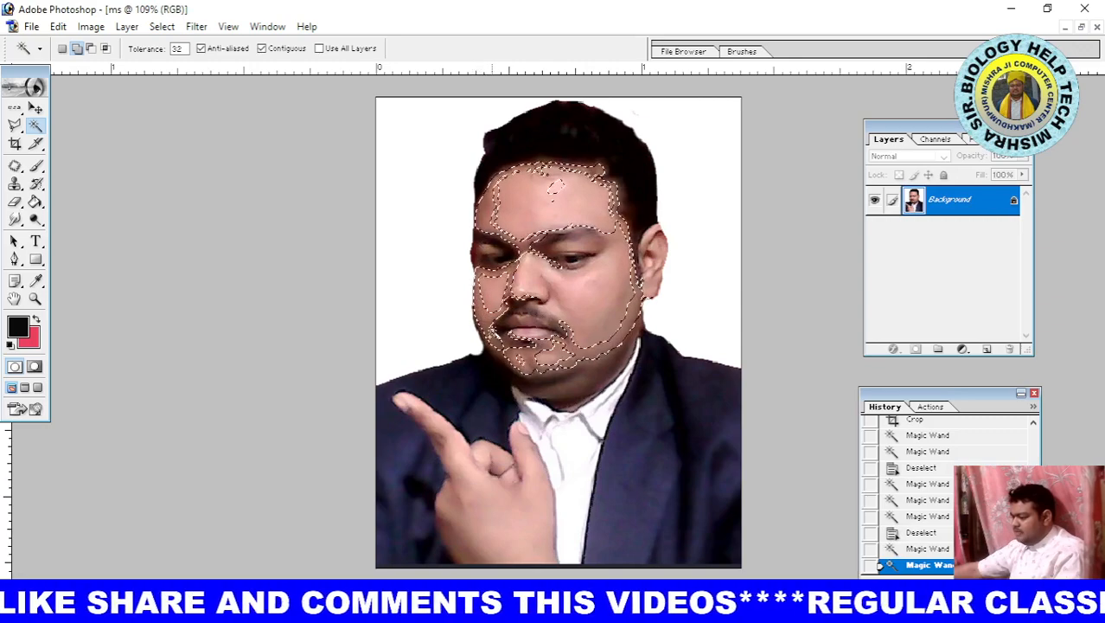
left_click(497, 358)
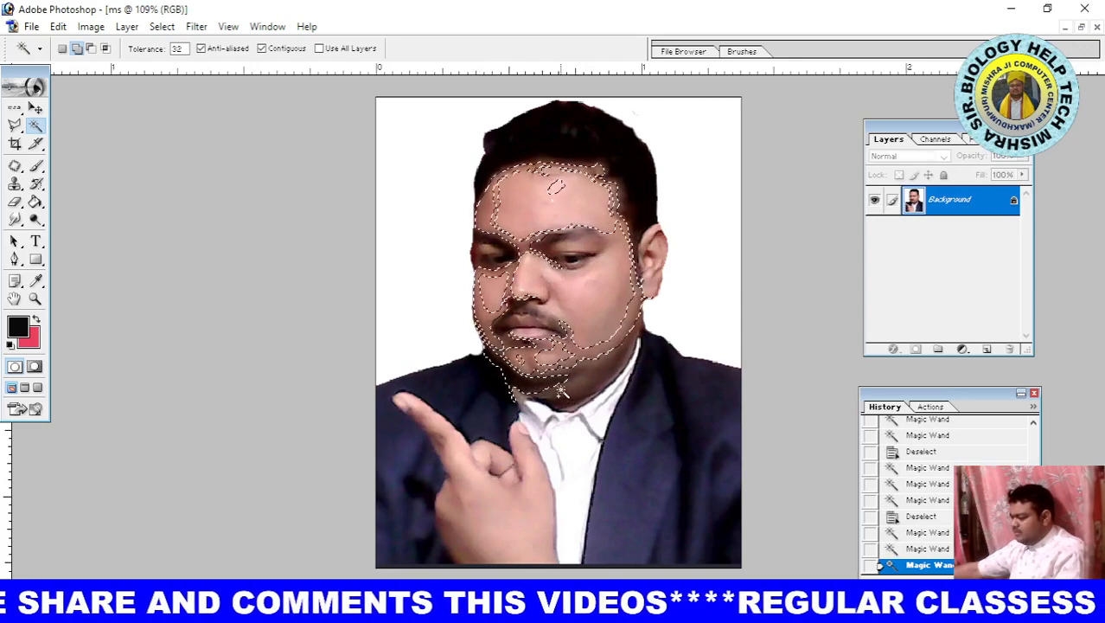
left_click(584, 387)
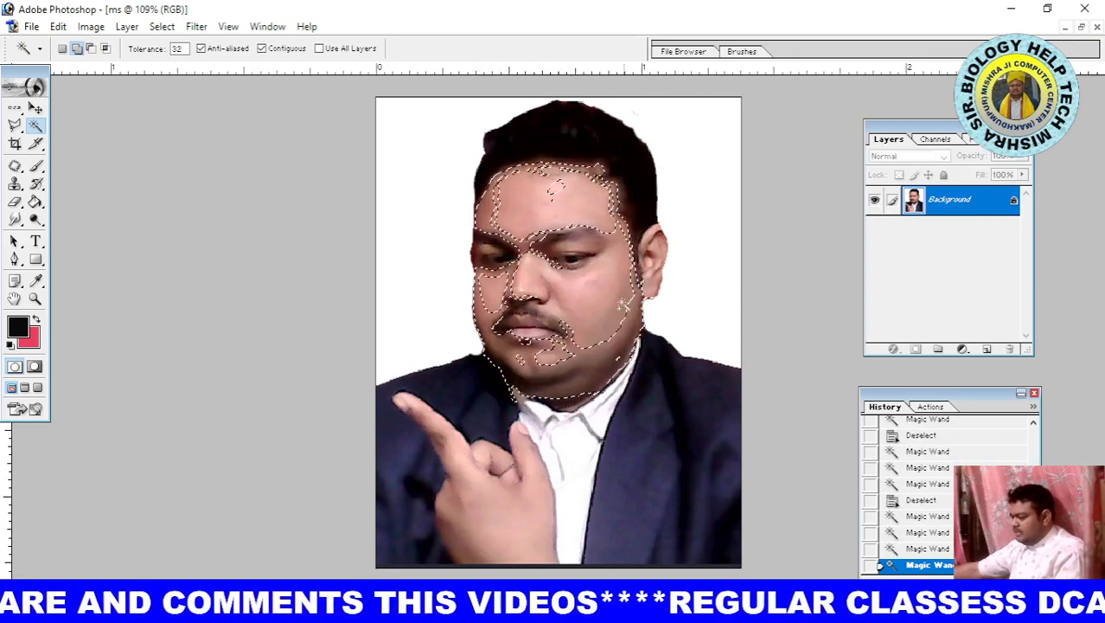
Step: Add the missing forehead patch and the mouth, nose, cheek and eye areas to the face selection
left_click(555, 188)
left_click(522, 329)
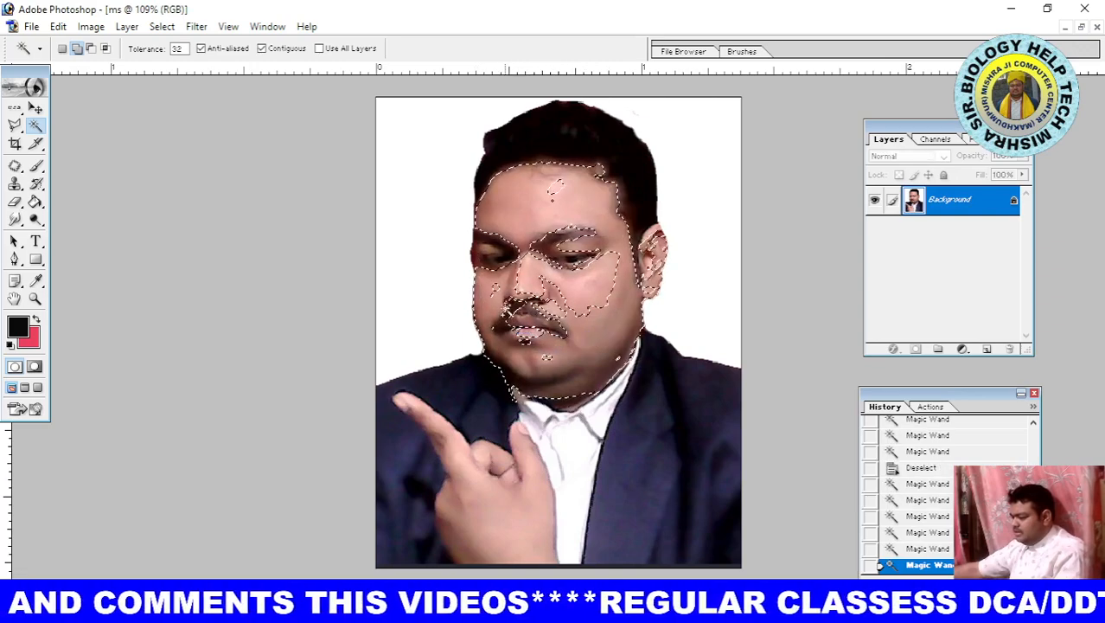
left_click(524, 281)
left_click(580, 309)
left_click(489, 259)
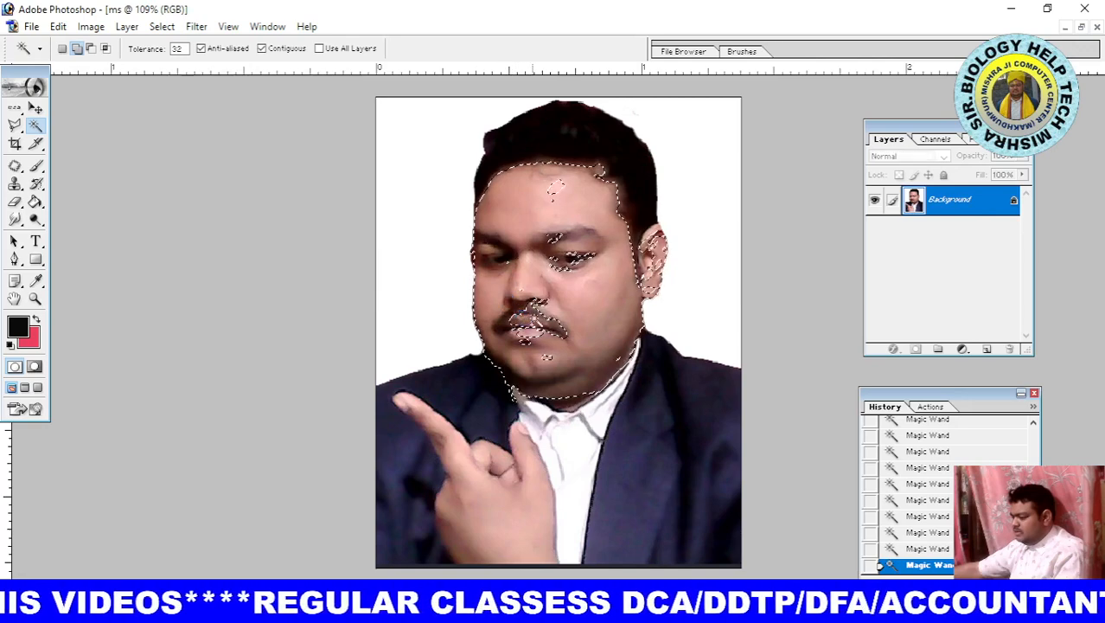
Step: Fill the remaining selection gaps on the lips, chin, moustache and around the nose
left_click(535, 333)
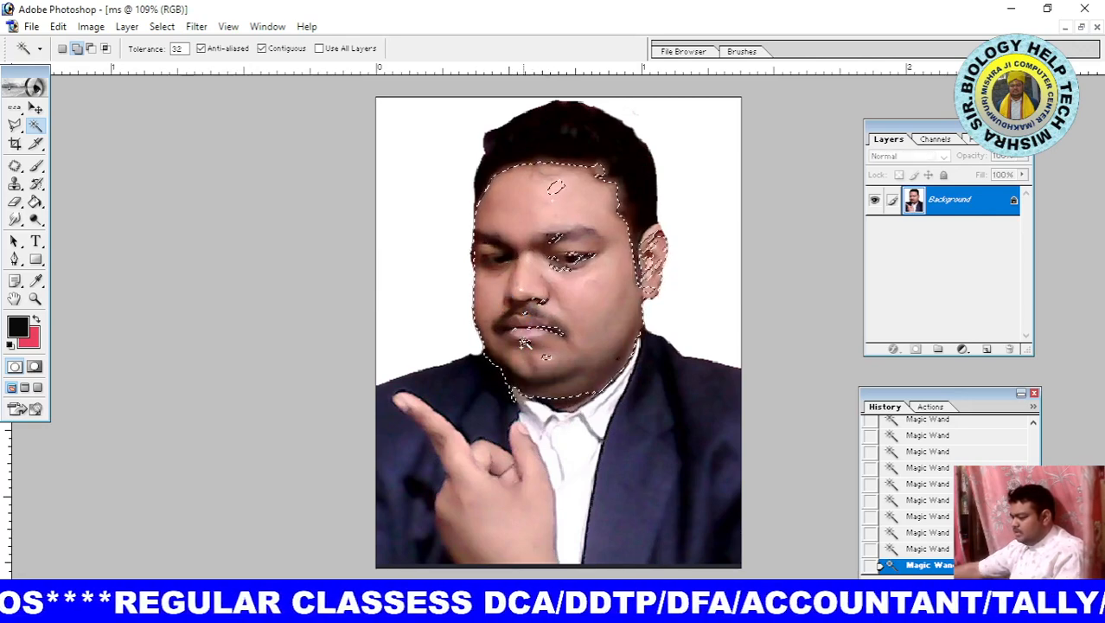
left_click(545, 356)
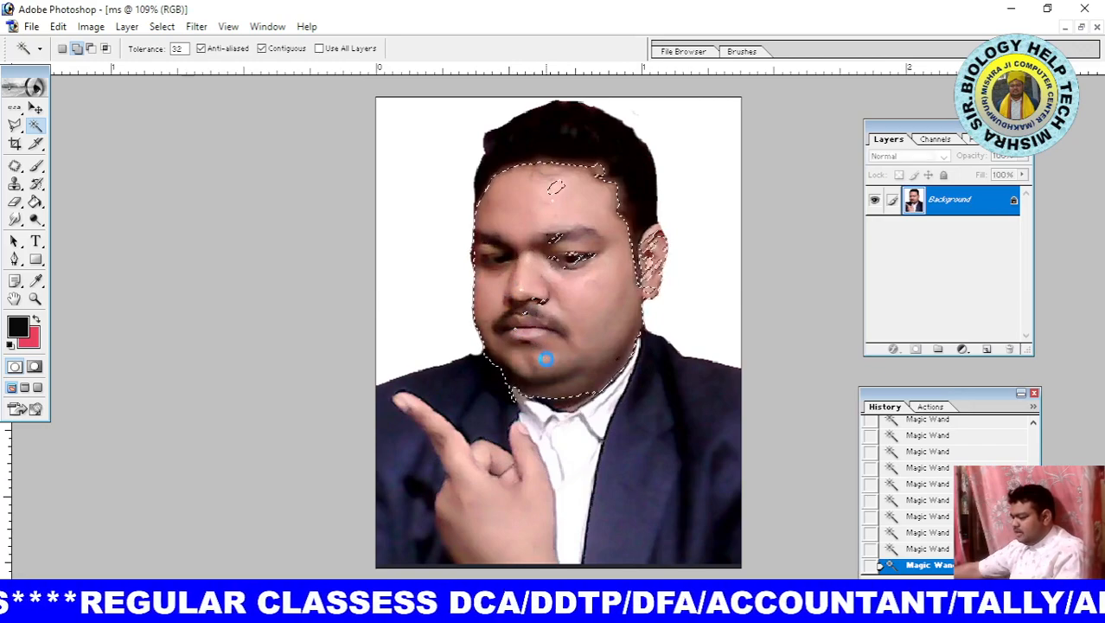
left_click(512, 326)
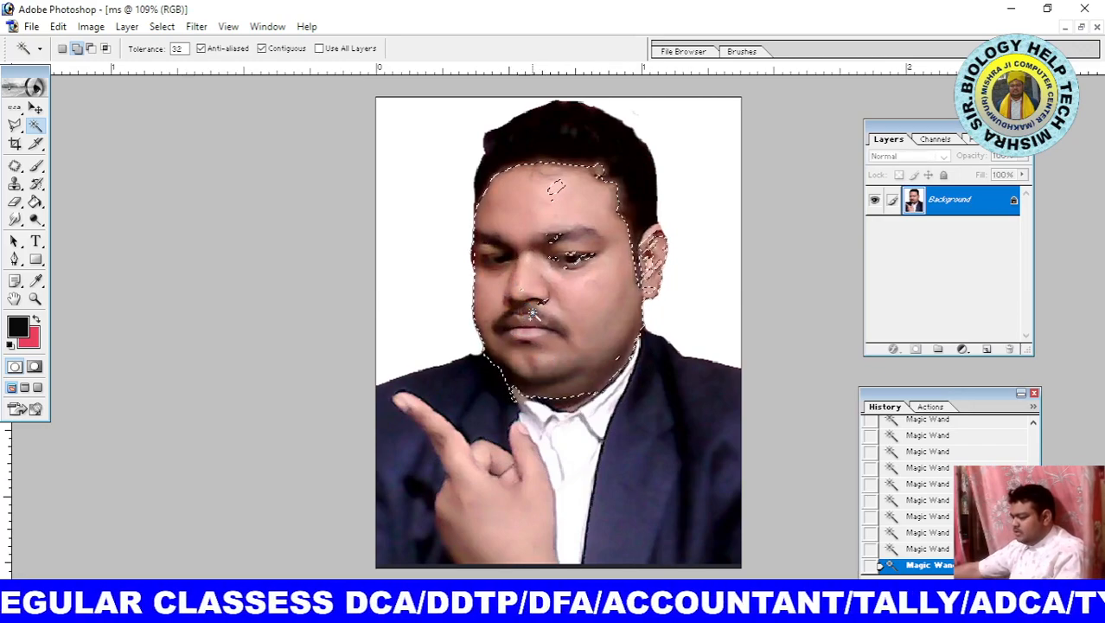
left_click(538, 304)
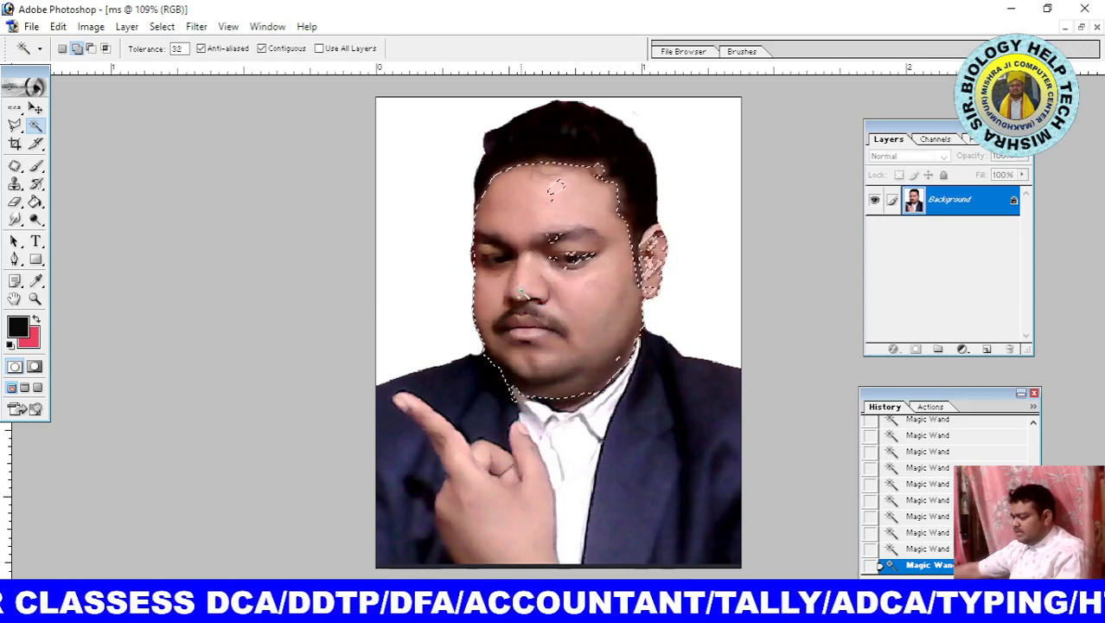
left_click(518, 290)
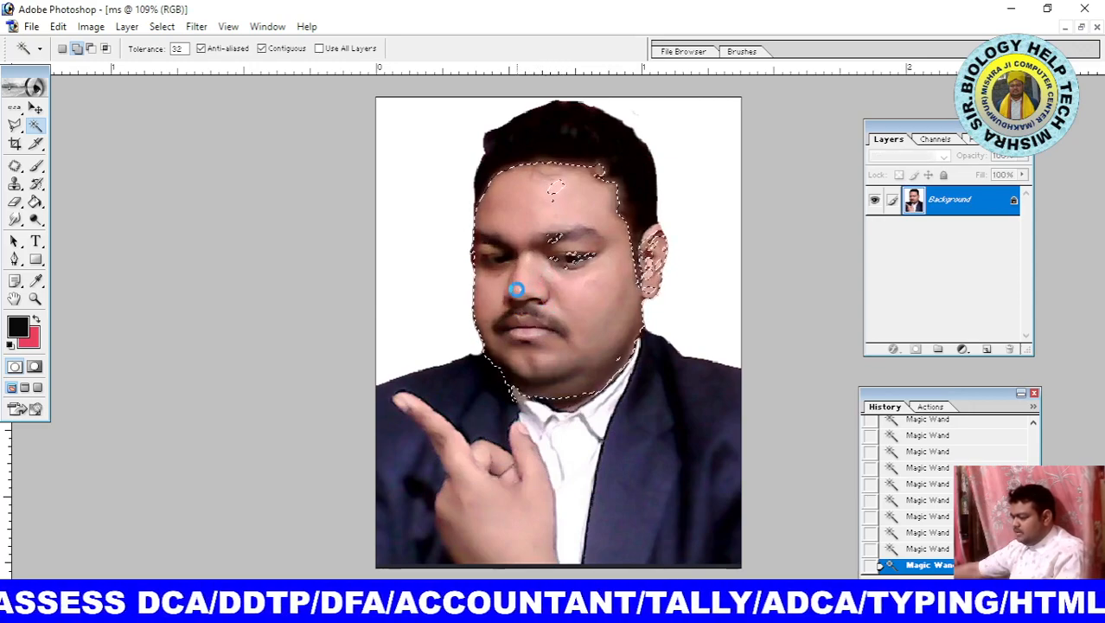
left_click(521, 290)
Step: Add the remaining eye, eyebrow and ear-side patches to the face selection, then switch the Magic Wand to subtracting
left_click(571, 258)
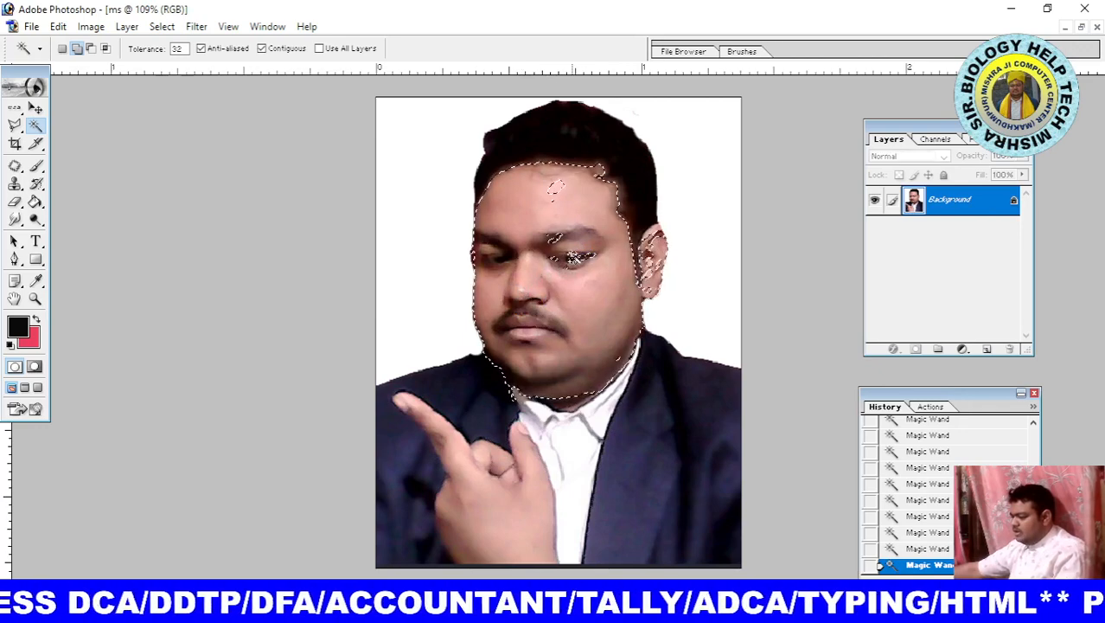
left_click(553, 237)
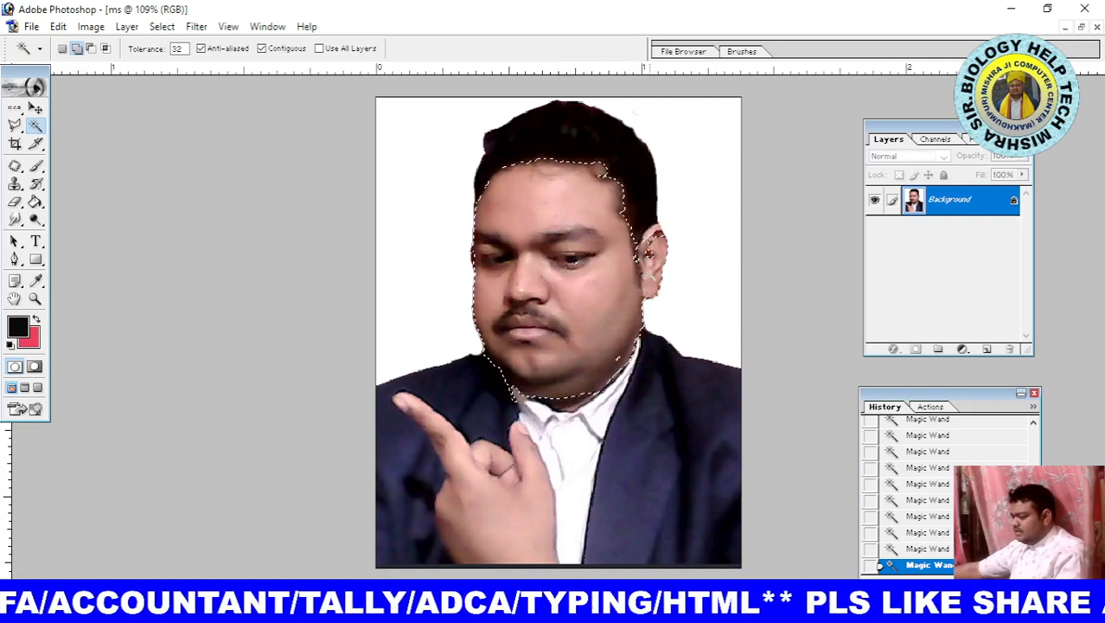
left_click(636, 259)
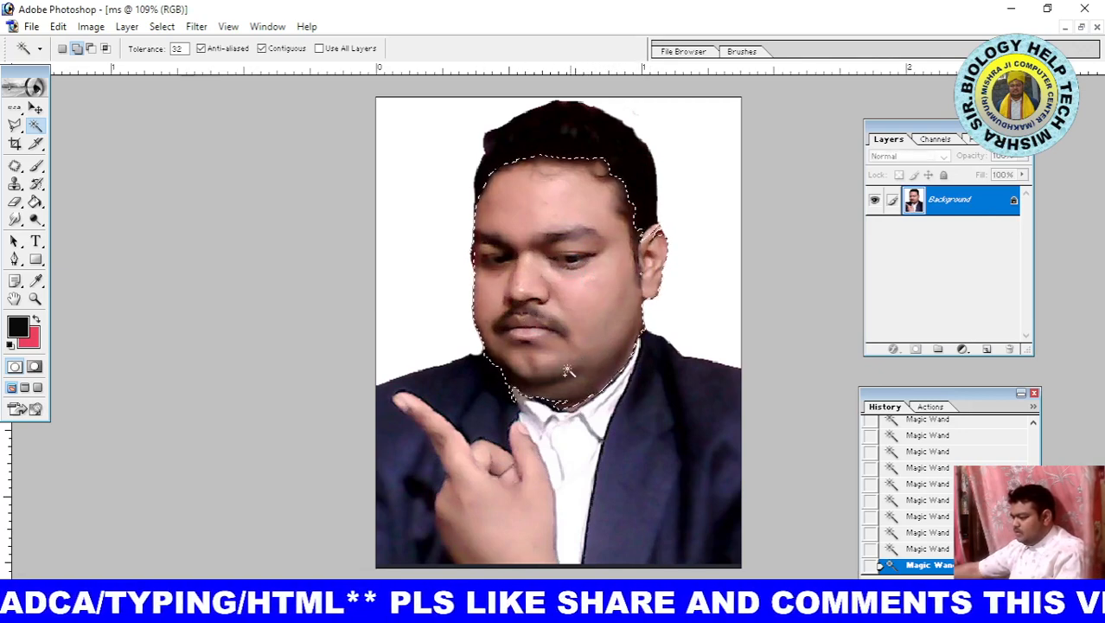
key("alt")
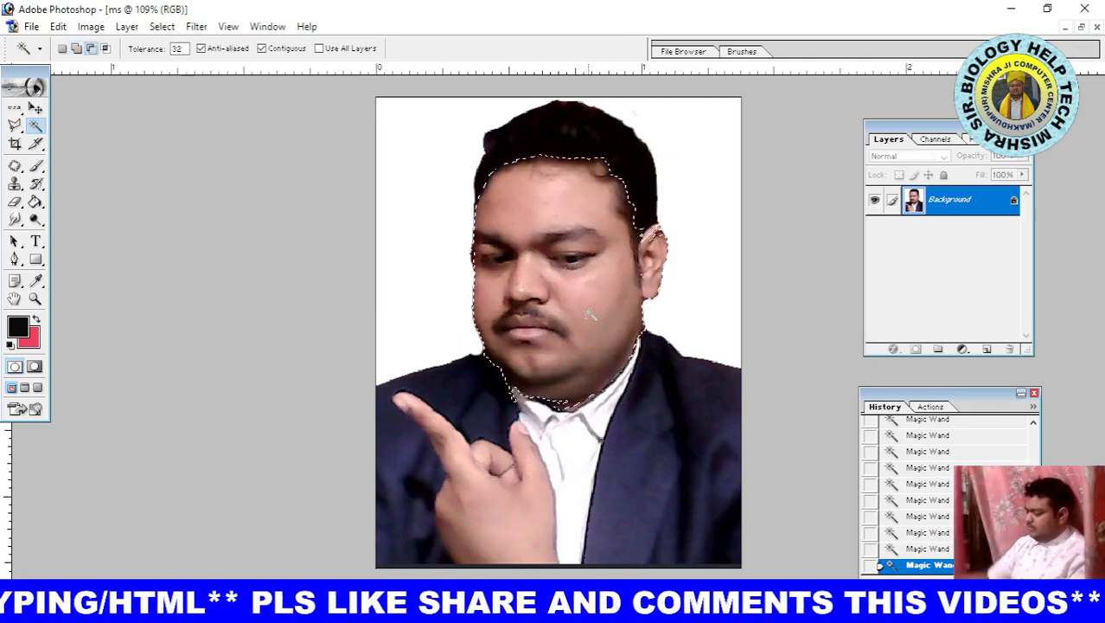
Step: Brighten the selected face with a Curves point at input 58 and output 87, and clear the selection
left_click(91, 25)
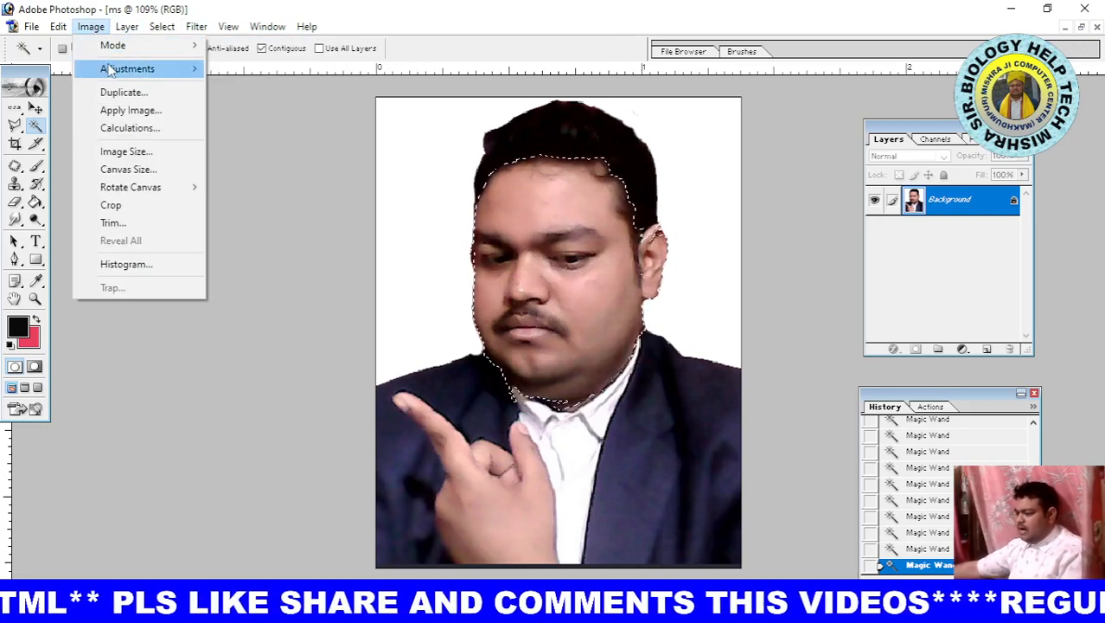
mouse_move(140, 71)
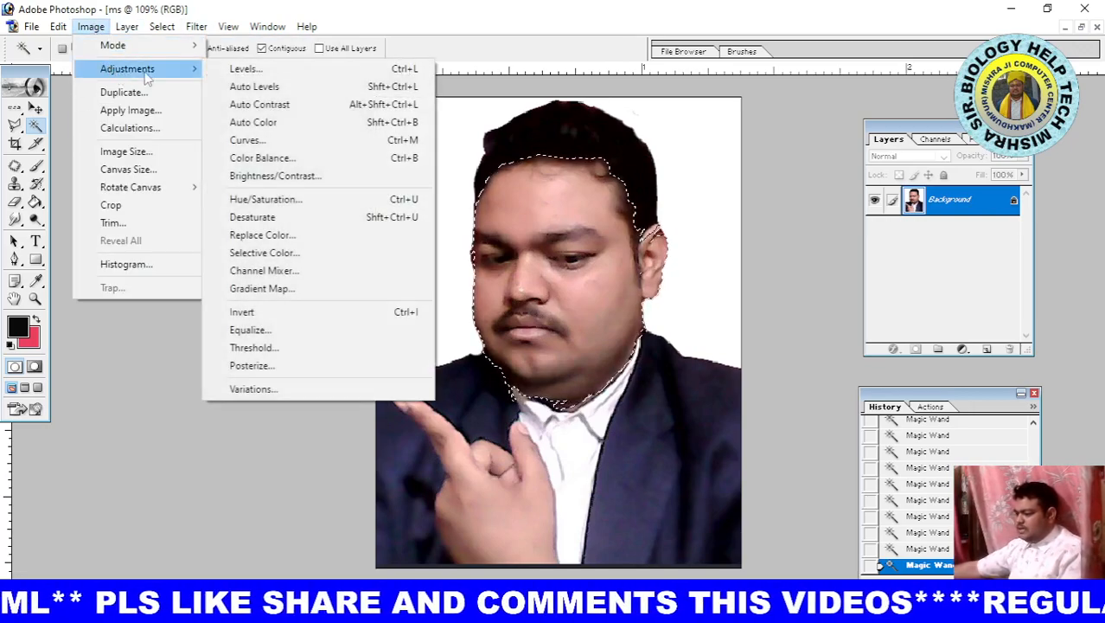
left_click(298, 142)
left_click_drag(701, 207, 814, 197)
mouse_move(756, 340)
left_mouse_down()
mouse_move(738, 317)
mouse_move(760, 329)
mouse_move(755, 321)
left_mouse_up()
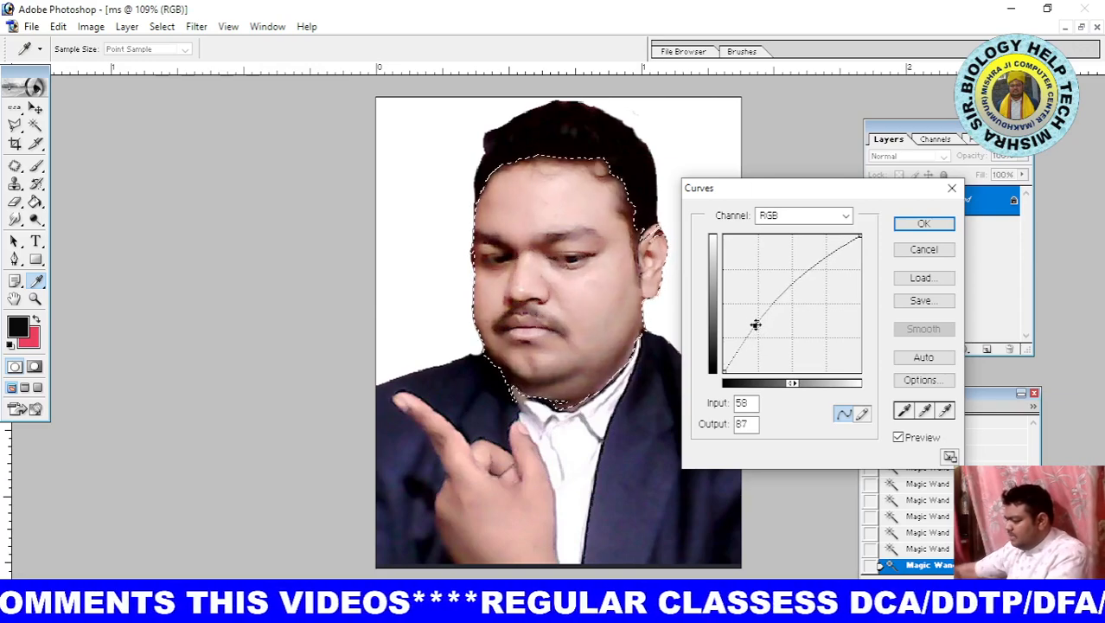
left_click(924, 224)
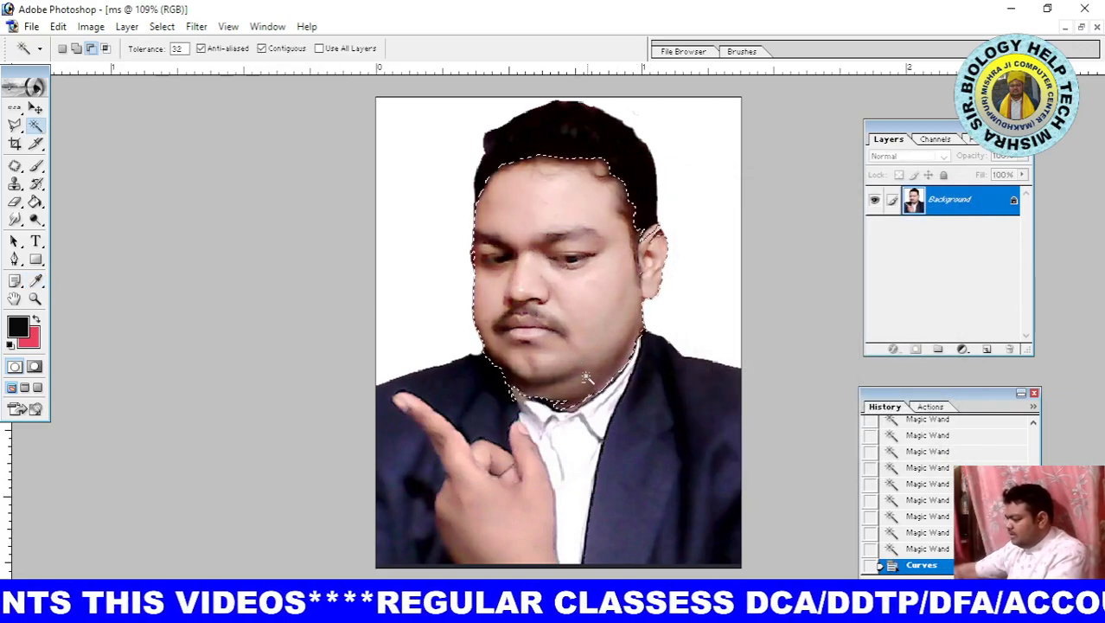
key("ctrl+d")
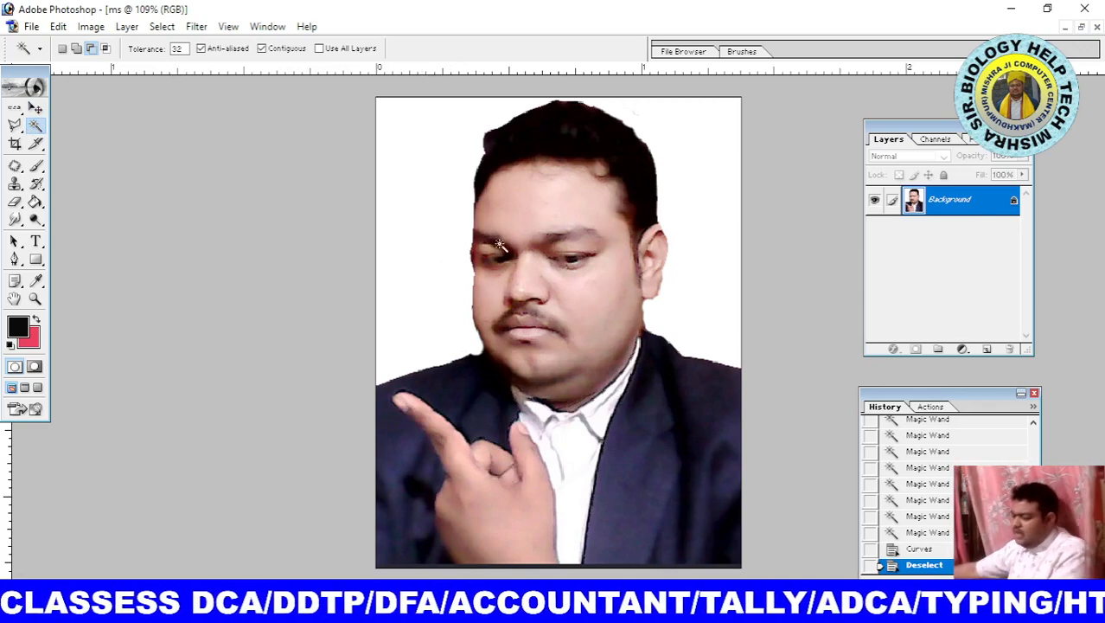
Step: Select the white backdrop around the man and fill it with the dark blue background colour 1305C6
left_click(421, 212)
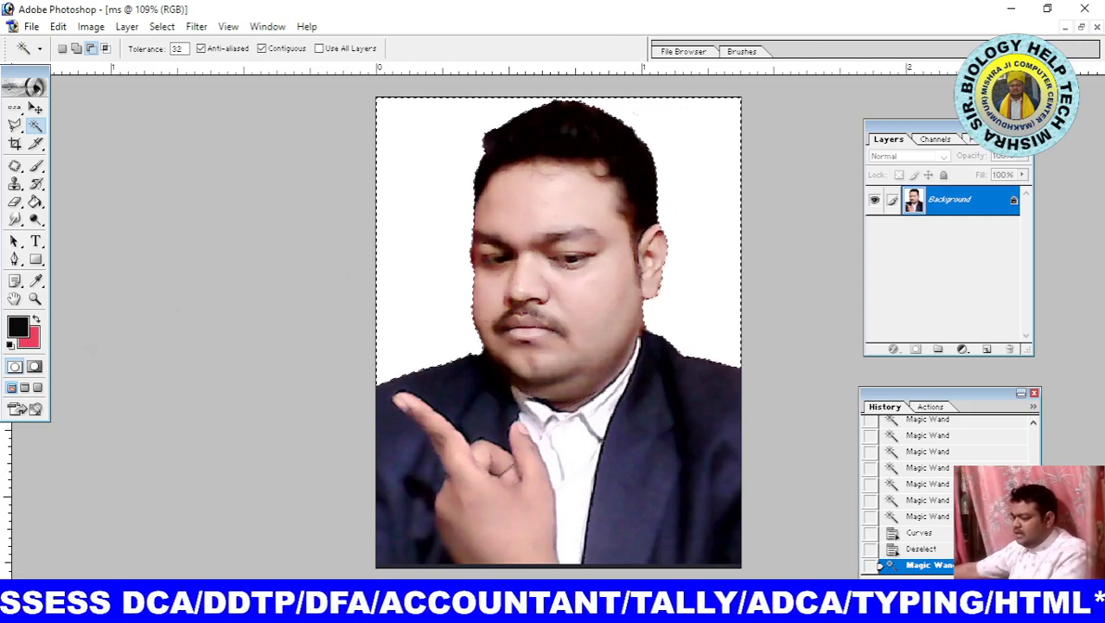
left_click(33, 346)
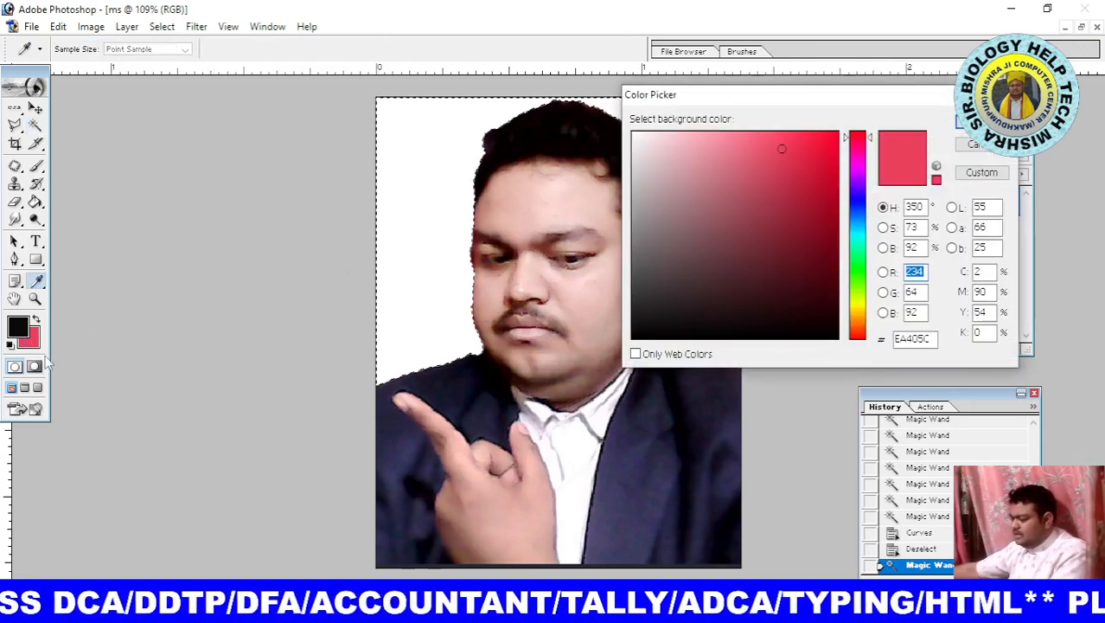
left_click(858, 199)
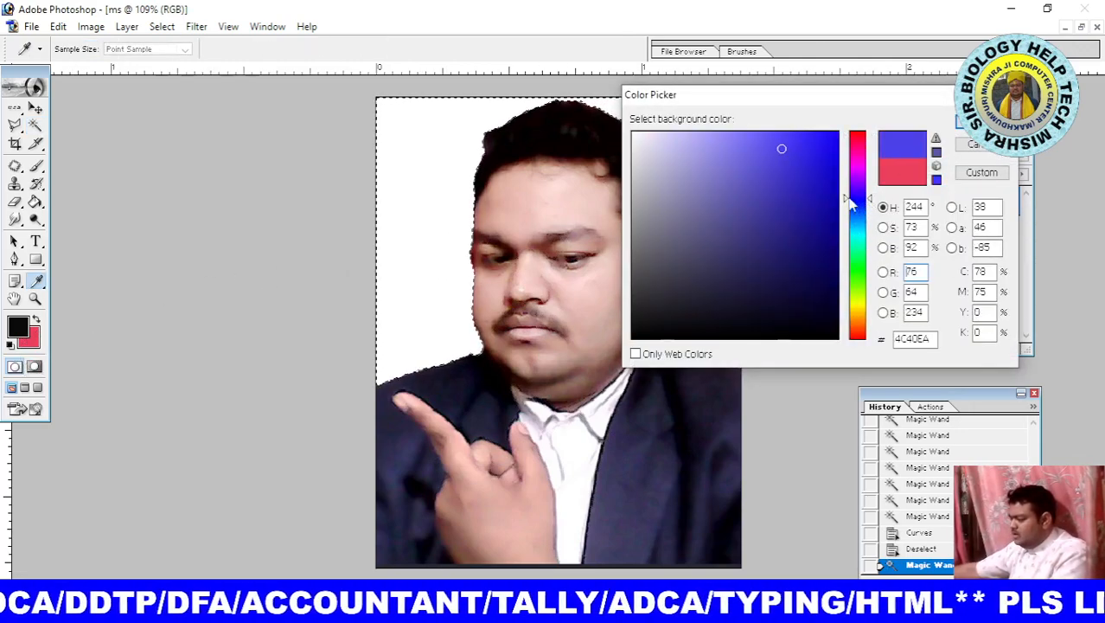
left_click(832, 177)
key("Return")
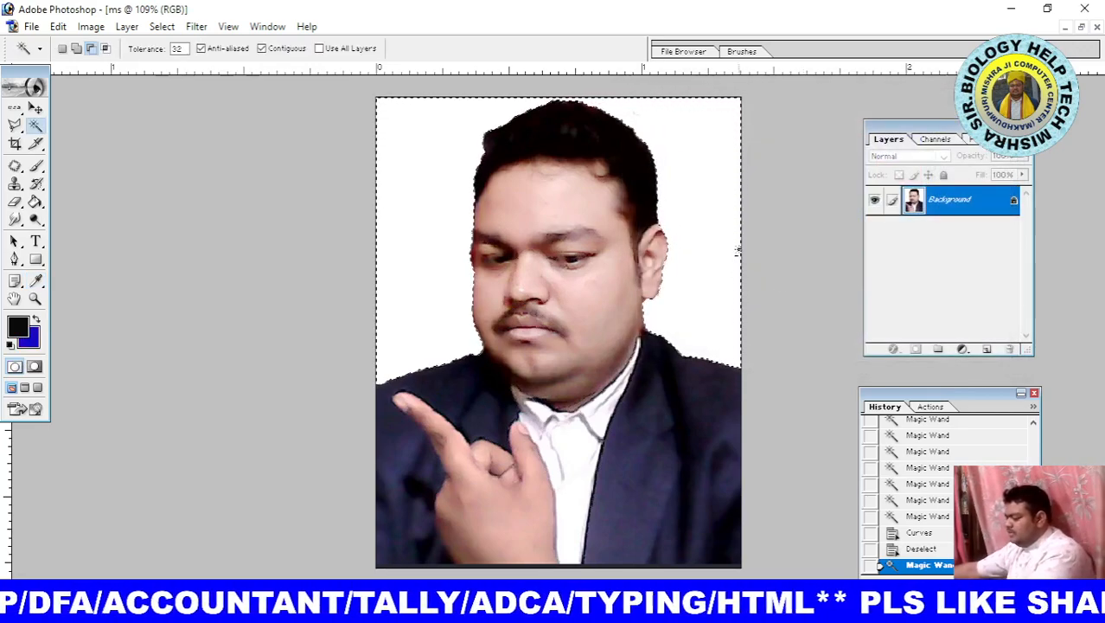
key("Delete")
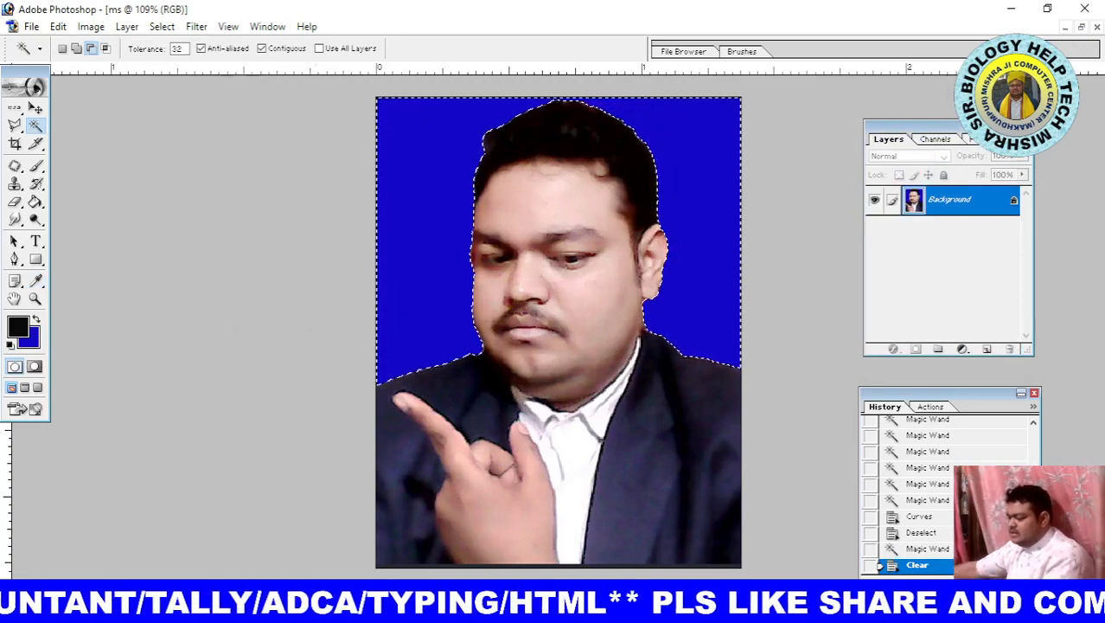
Step: Set the background colour to the lighter blue 416AEE, refill the selected backdrop with it, and deselect
left_click(31, 339)
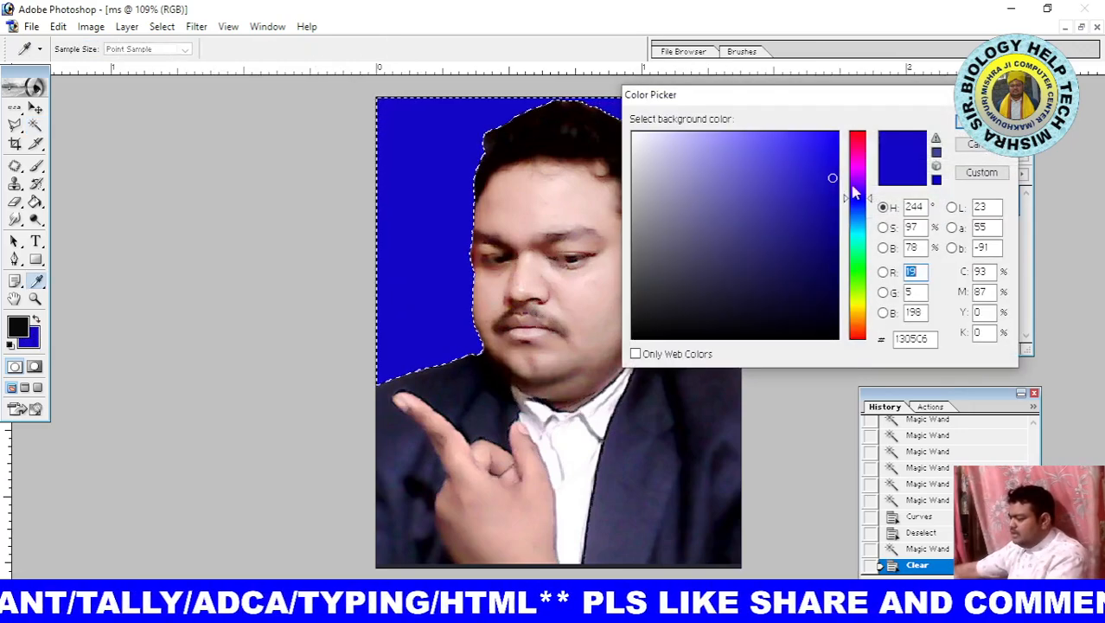
left_click(862, 247)
left_click(860, 209)
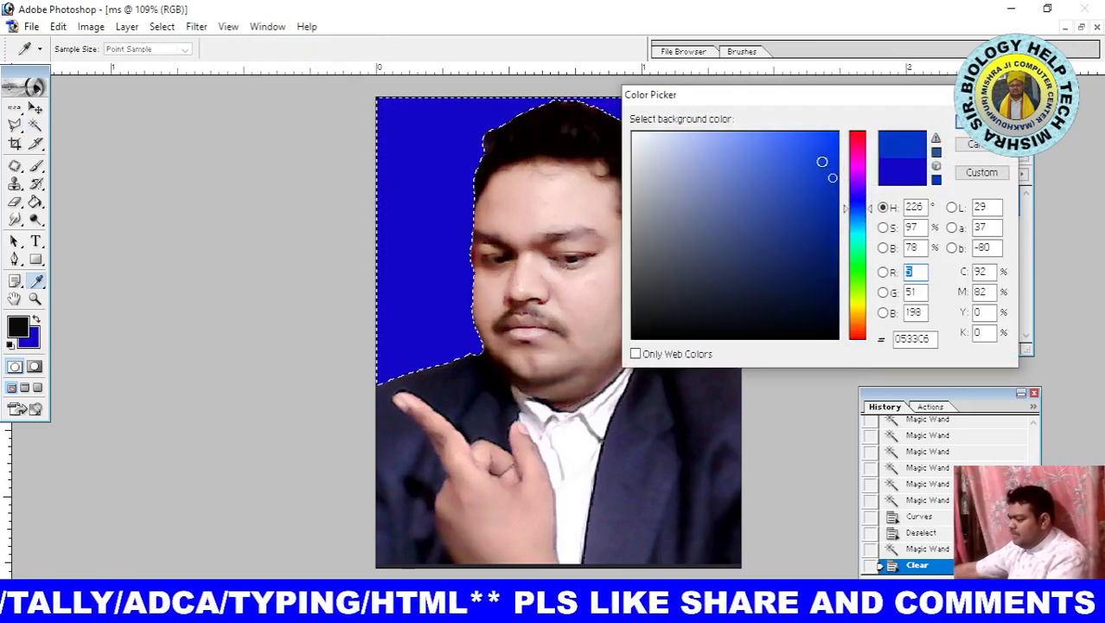
left_click(821, 161)
left_click(782, 146)
left_click(955, 129)
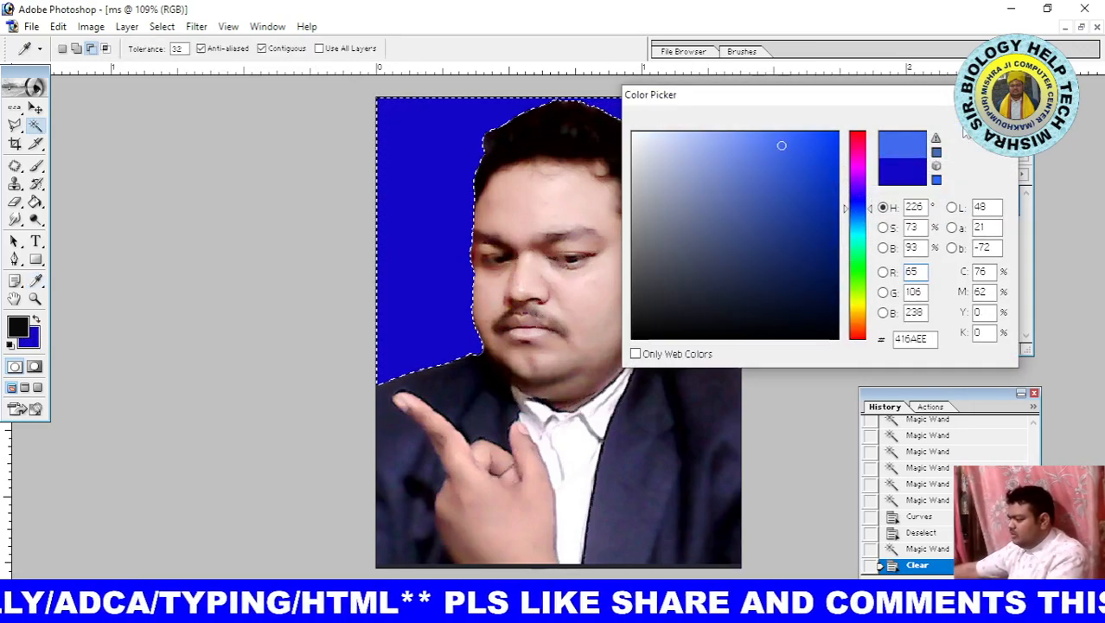
key("Delete")
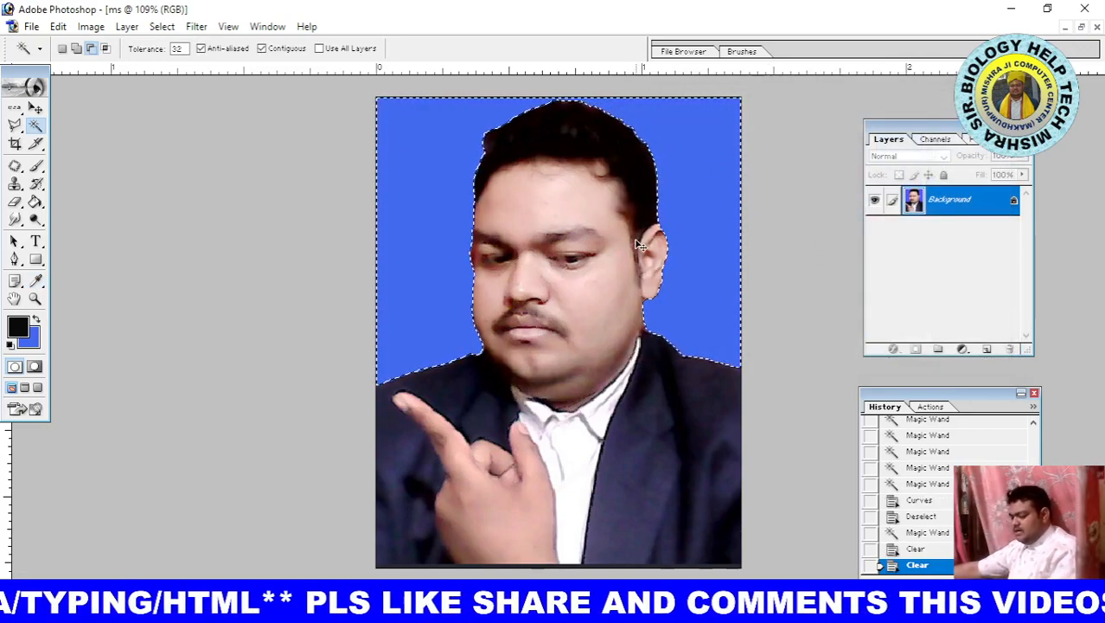
key("ctrl+d")
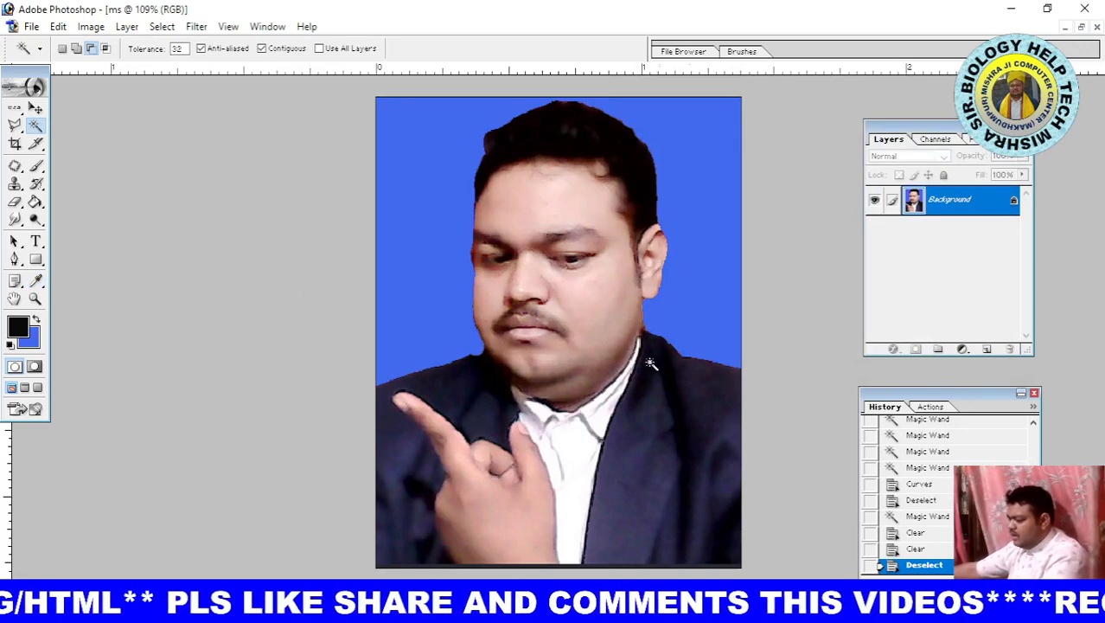
Step: Create a white 4 x 6 inch RGB document at 300 pixels/inch and place its window beside the portrait's window
scroll(623, 309, "up", 1)
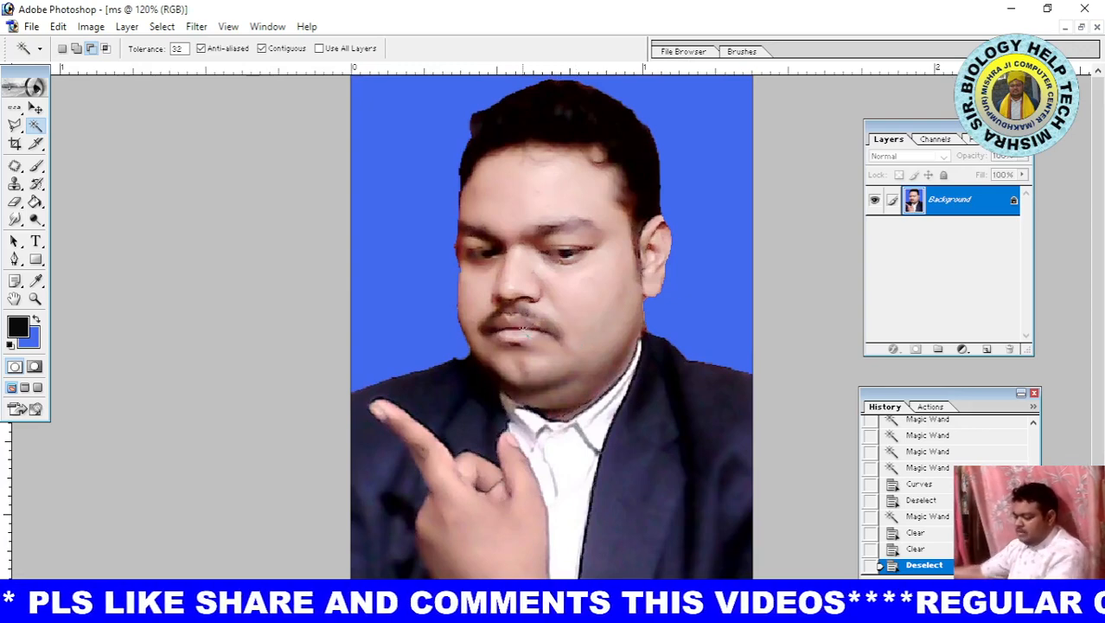
scroll(526, 336, "down", 2)
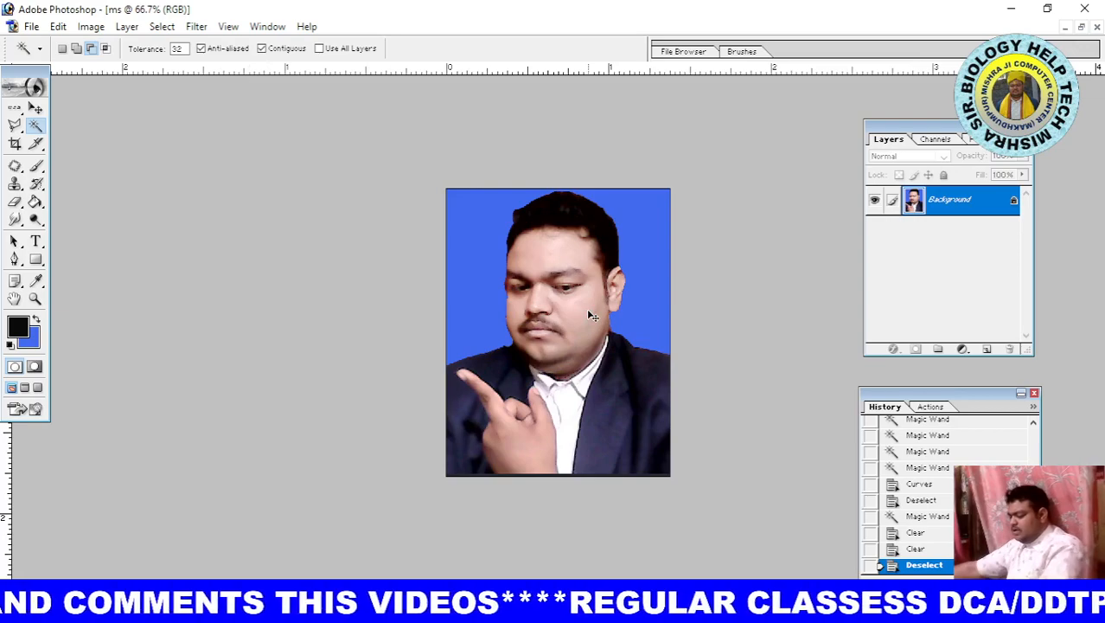
key("ctrl+n")
left_click_drag(537, 156, 179, 150)
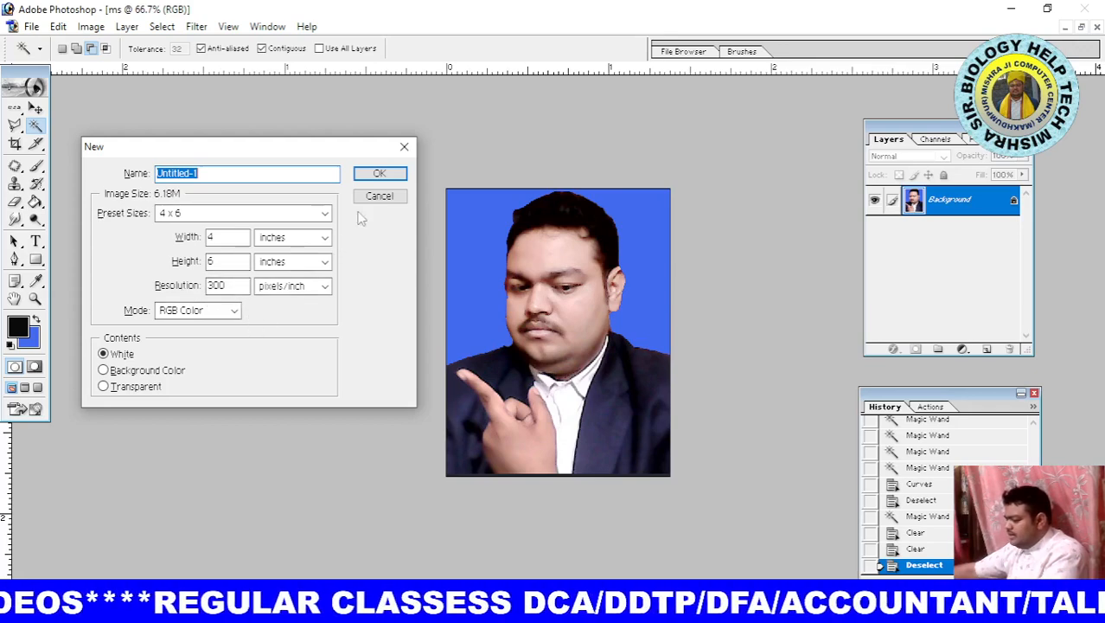
left_click(383, 176)
left_click_drag(186, 115, 227, 124)
left_click_drag(429, 118, 581, 110)
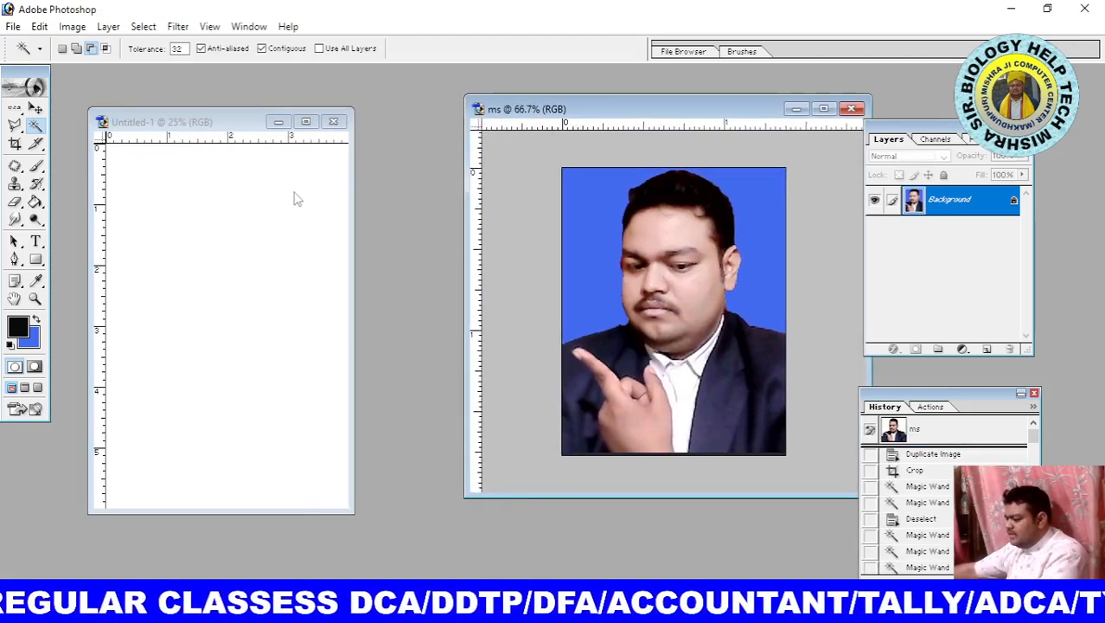
Step: Copy the blue-backed portrait into the blank 4 x 6 document with the Move tool, and shift that document's window over the portrait's
left_click(34, 108)
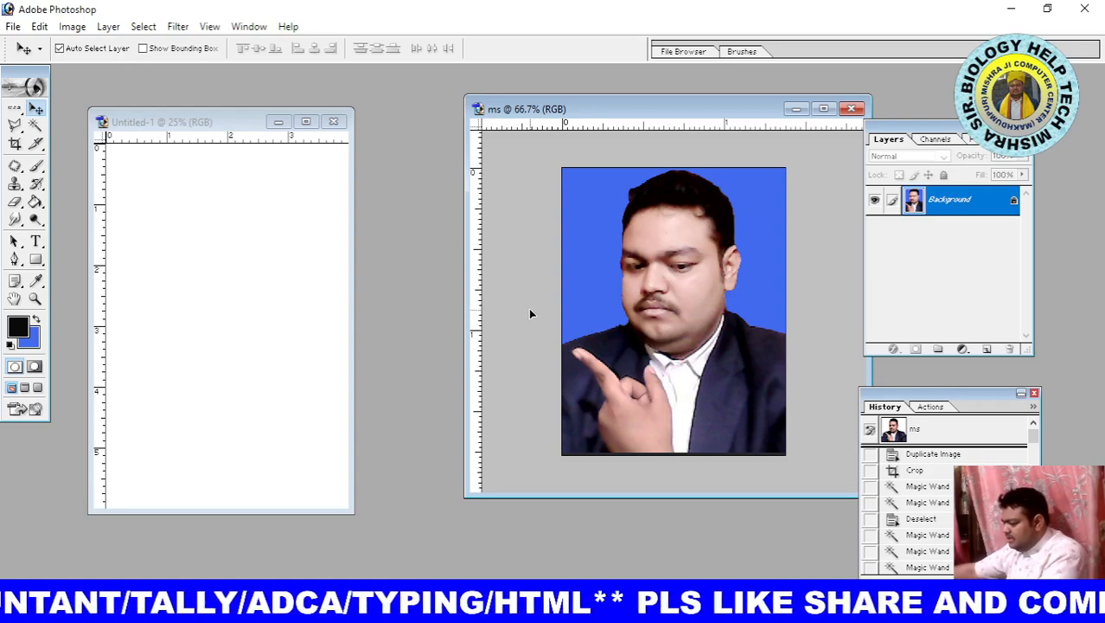
left_click_drag(475, 304, 234, 289)
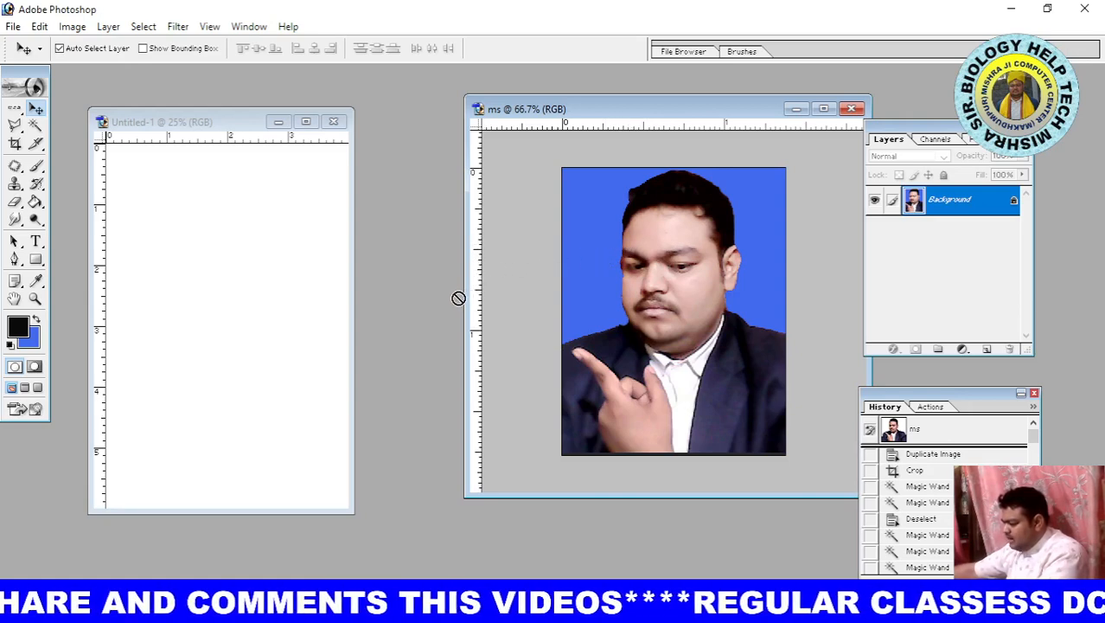
left_click_drag(458, 298, 240, 285)
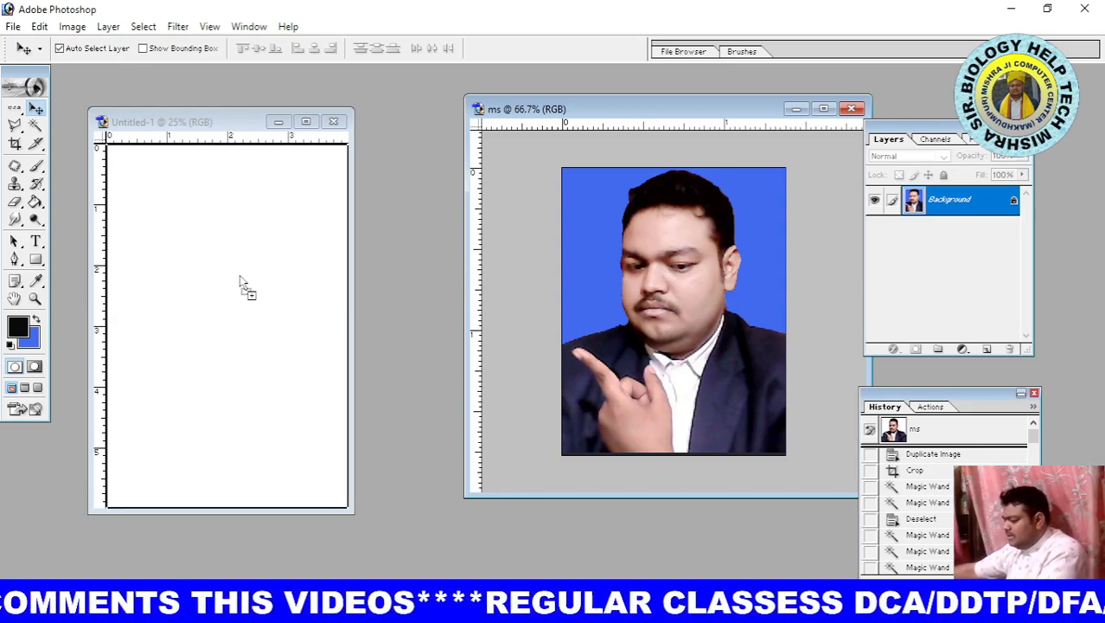
left_click_drag(240, 284, 242, 283)
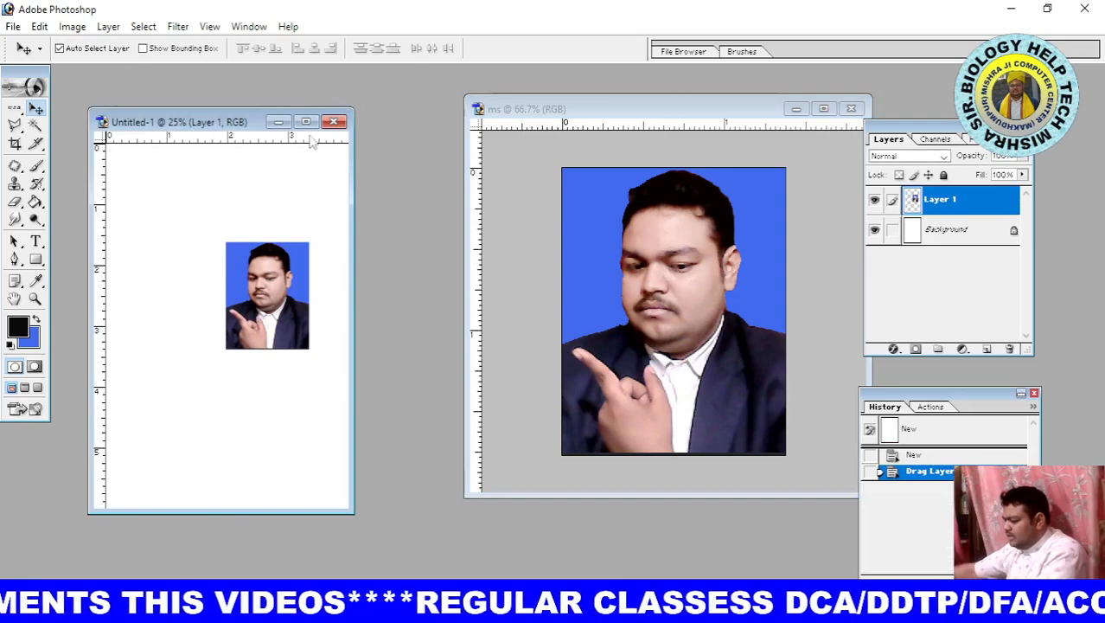
left_click_drag(252, 127, 581, 134)
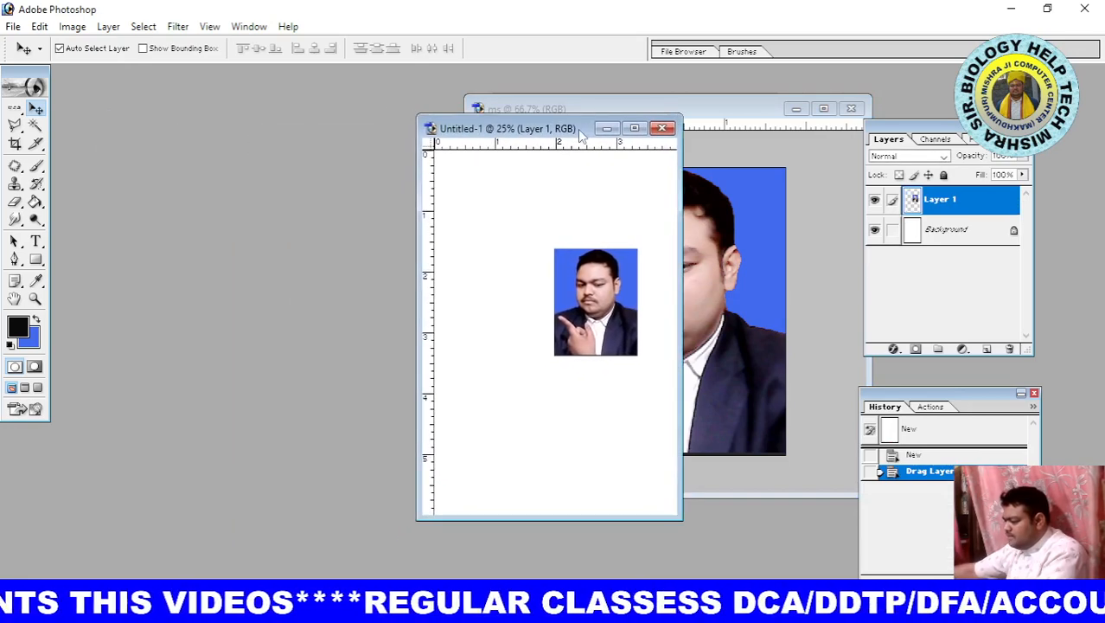
Step: Maximize the 4 x 6 document's window and move the portrait into the sheet's upper-left corner
left_click(634, 128)
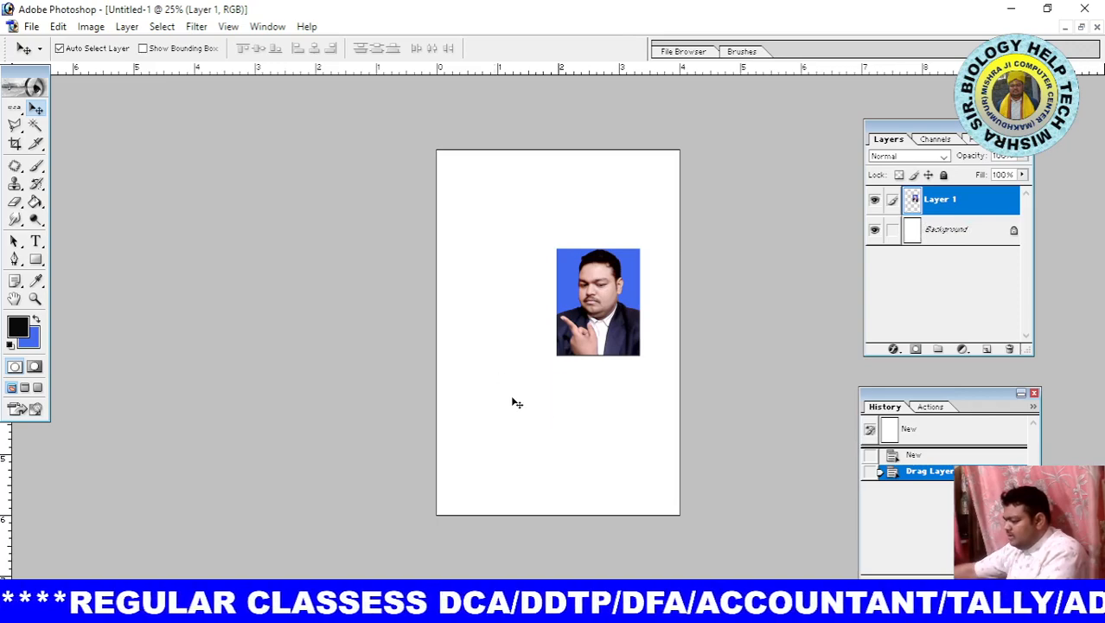
key("alt+bracketleft")
left_click(513, 370)
left_click(550, 251)
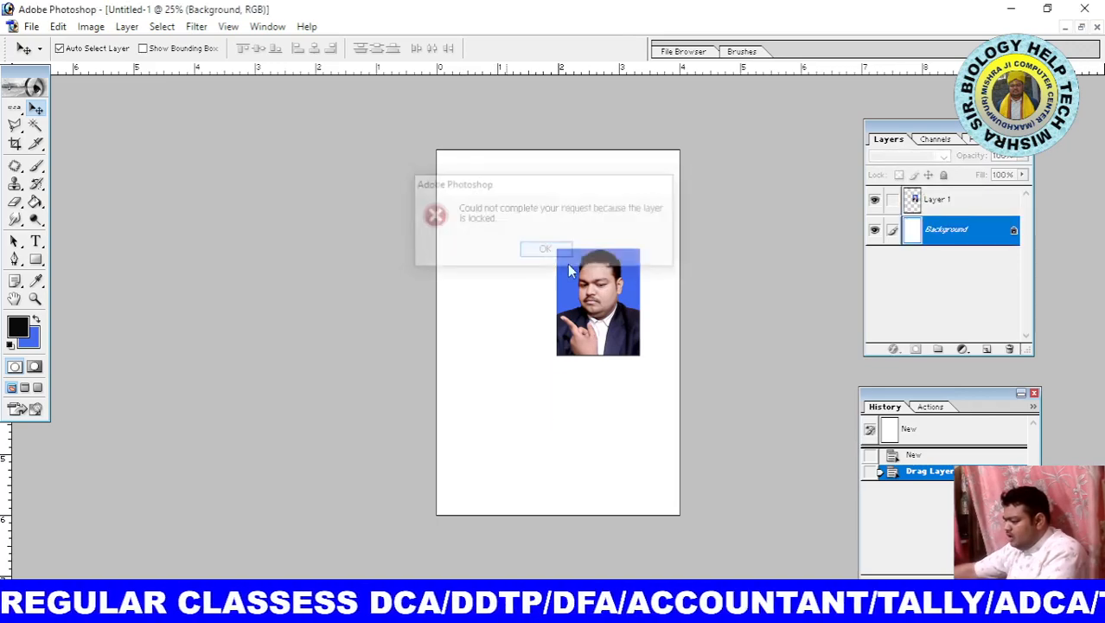
key("alt+bracketright")
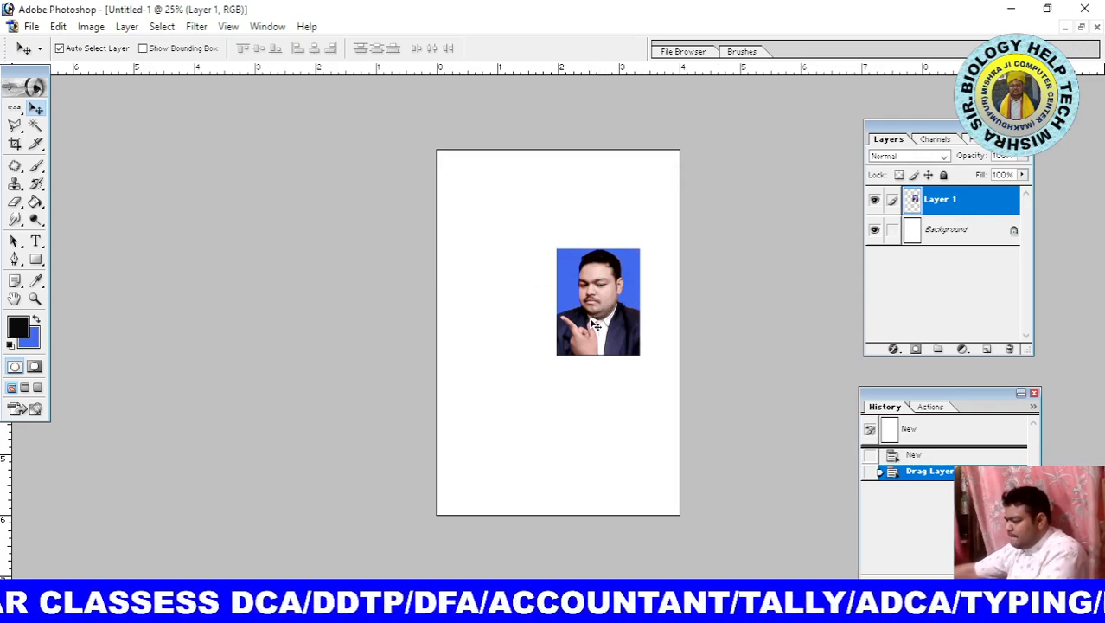
left_click_drag(595, 322, 510, 269)
left_click_drag(484, 241, 481, 234)
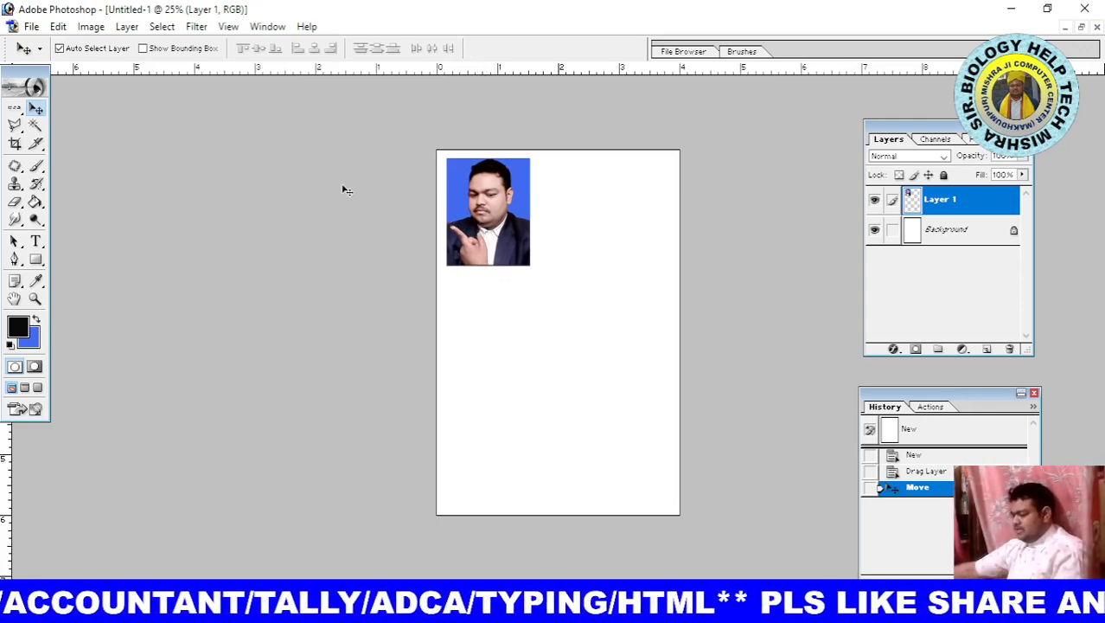
Step: Scale the portrait to about 96.1% width and 88.7% height with Free Transform, and duplicate it twice to form a row of three
left_click(58, 25)
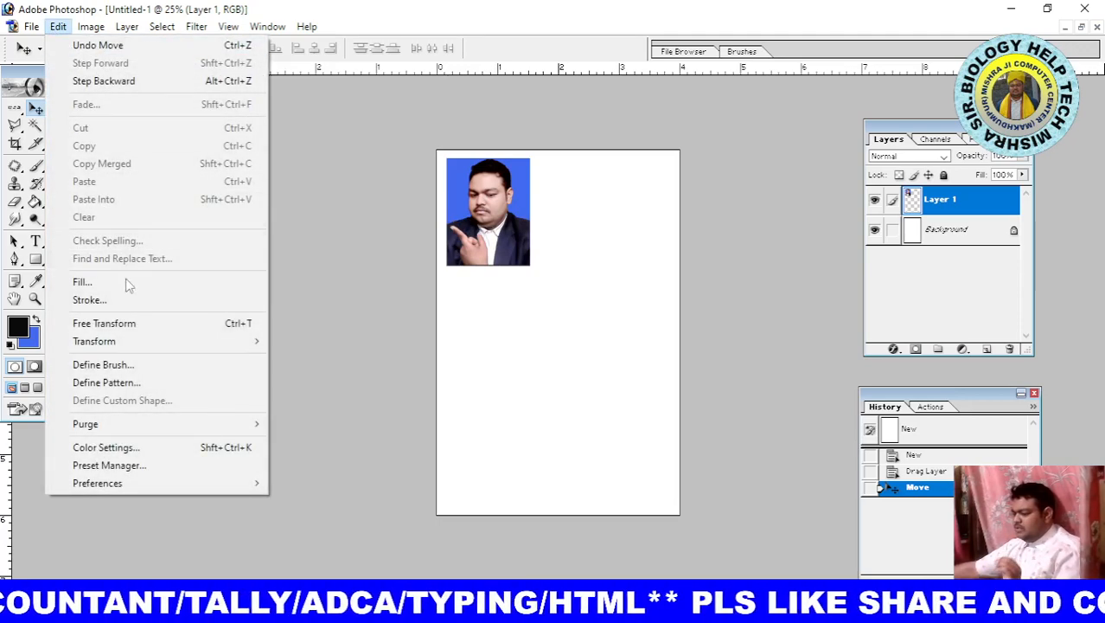
left_click(188, 324)
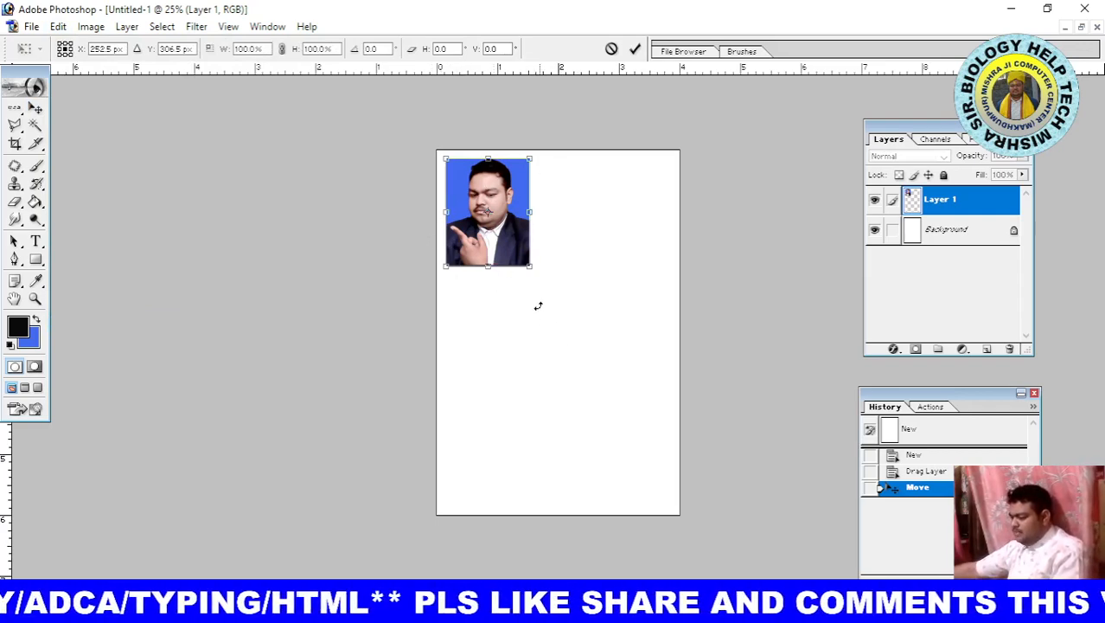
left_click_drag(530, 264, 525, 254)
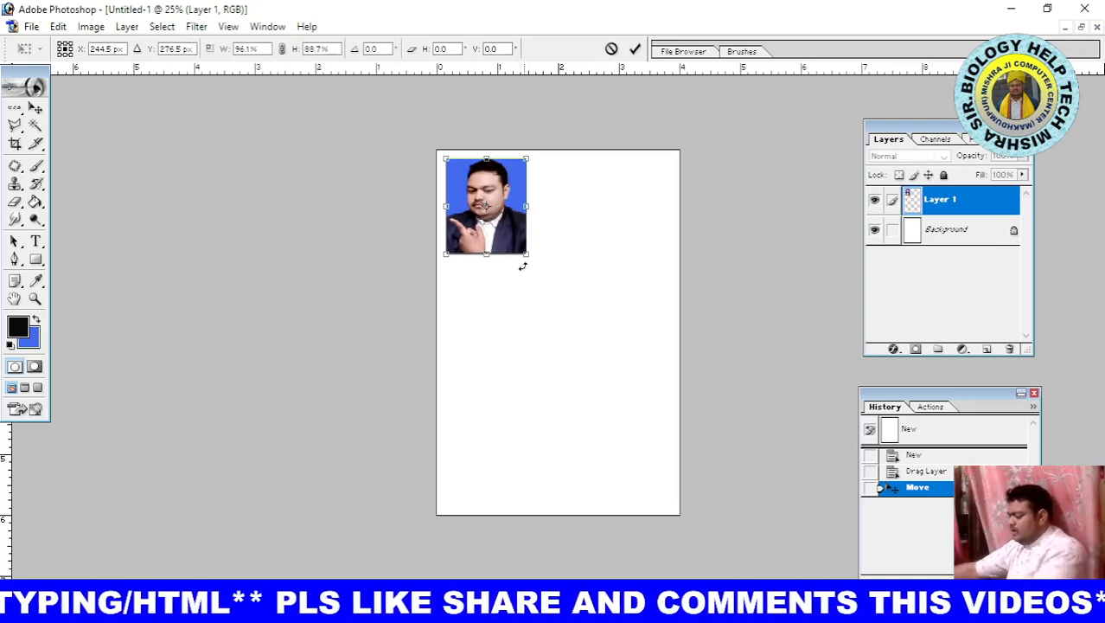
key("Return")
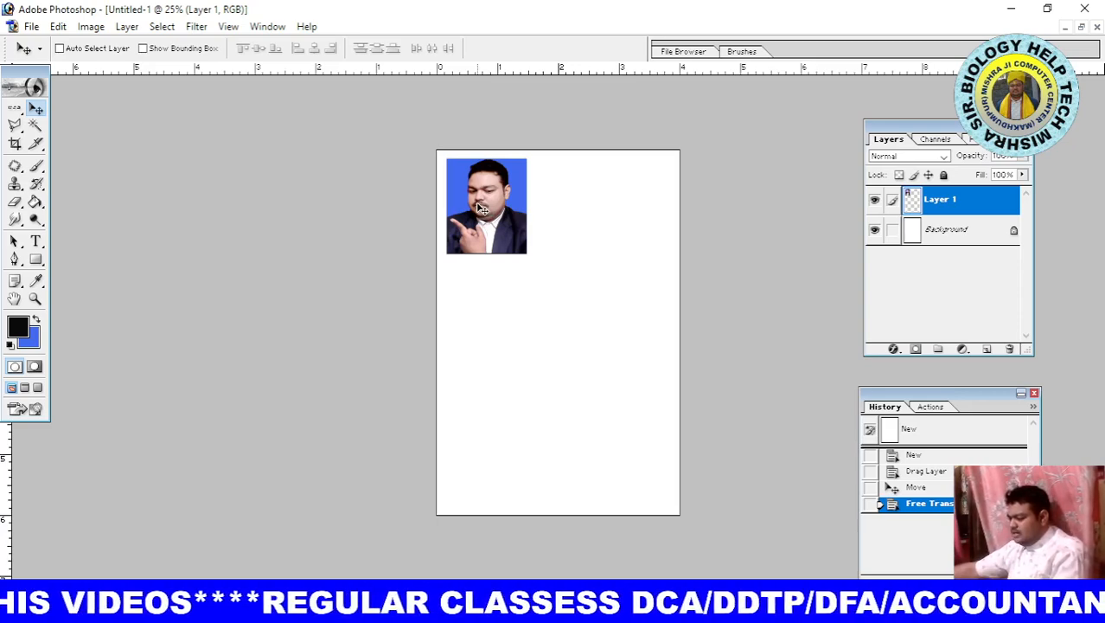
left_click_drag(484, 210, 657, 222)
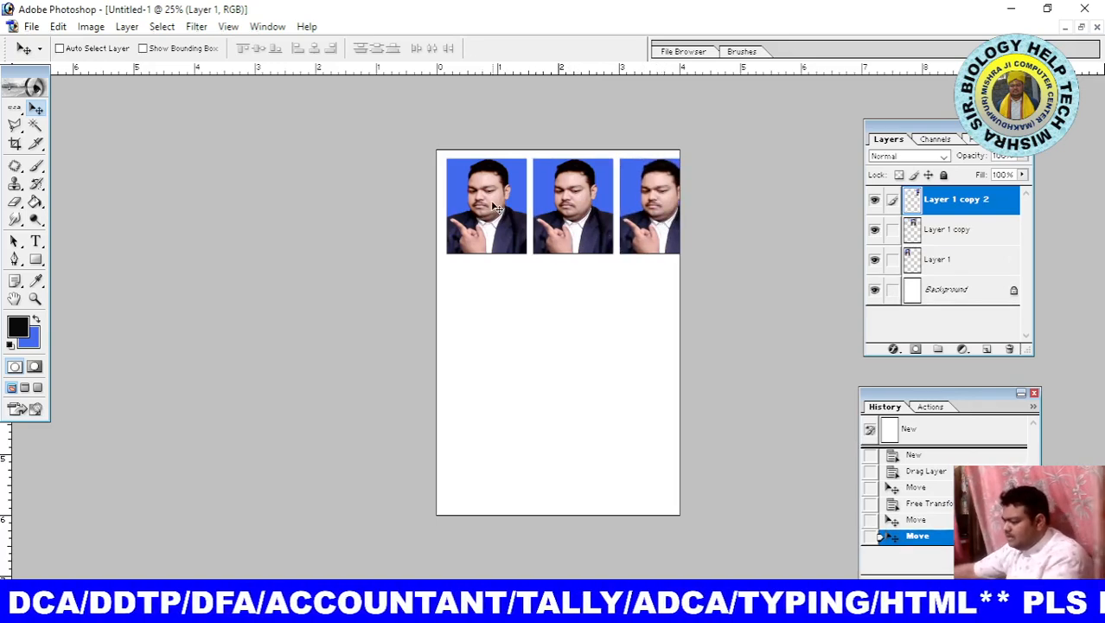
left_click_drag(487, 202, 508, 253)
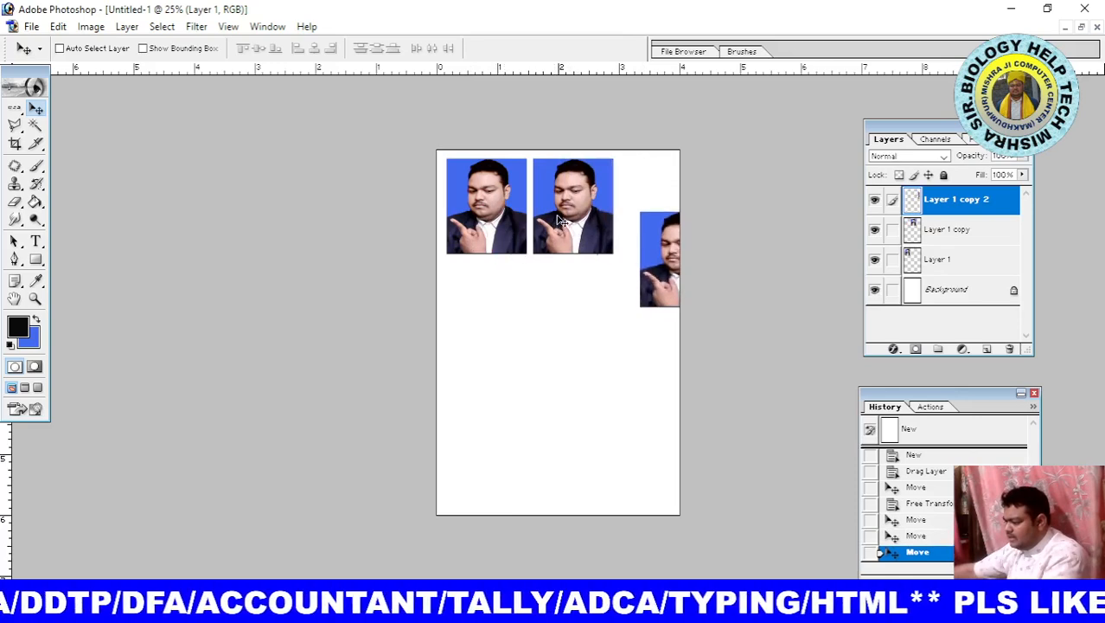
left_click_drag(562, 214, 535, 242)
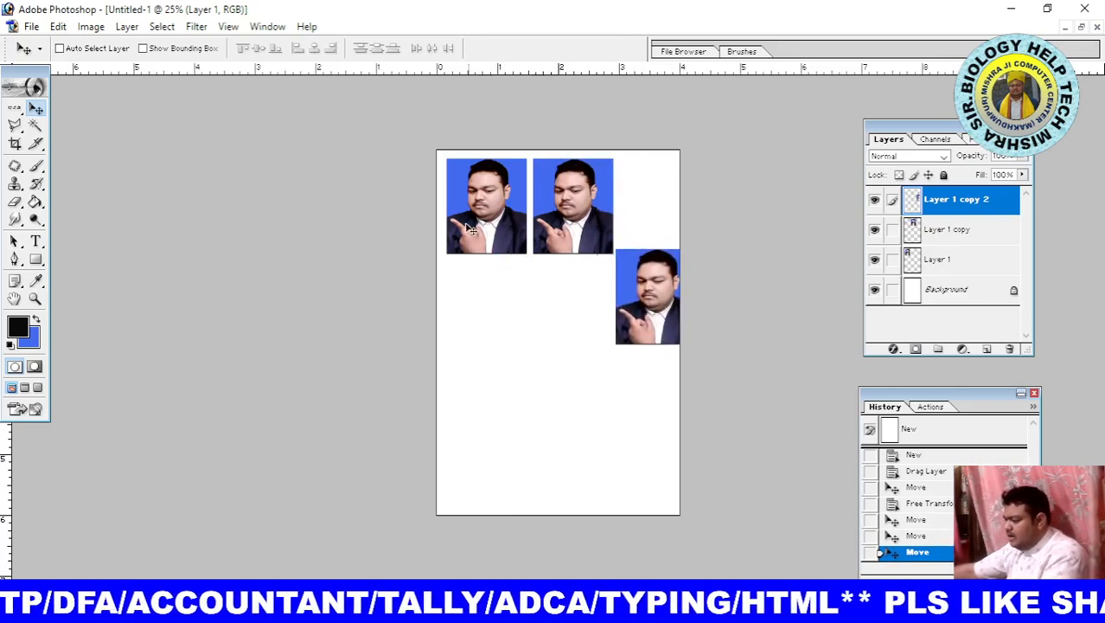
left_click_drag(466, 226, 556, 227)
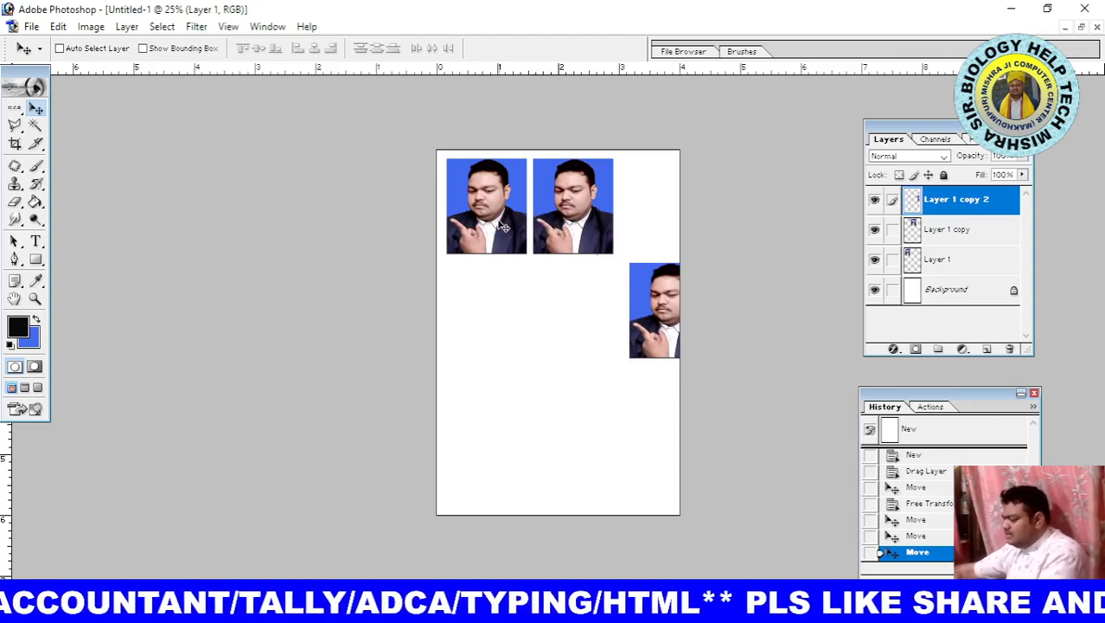
Step: Enable Auto Select Layer for the Move tool and line up the three portraits in a level row along the sheet's top
left_click(60, 48)
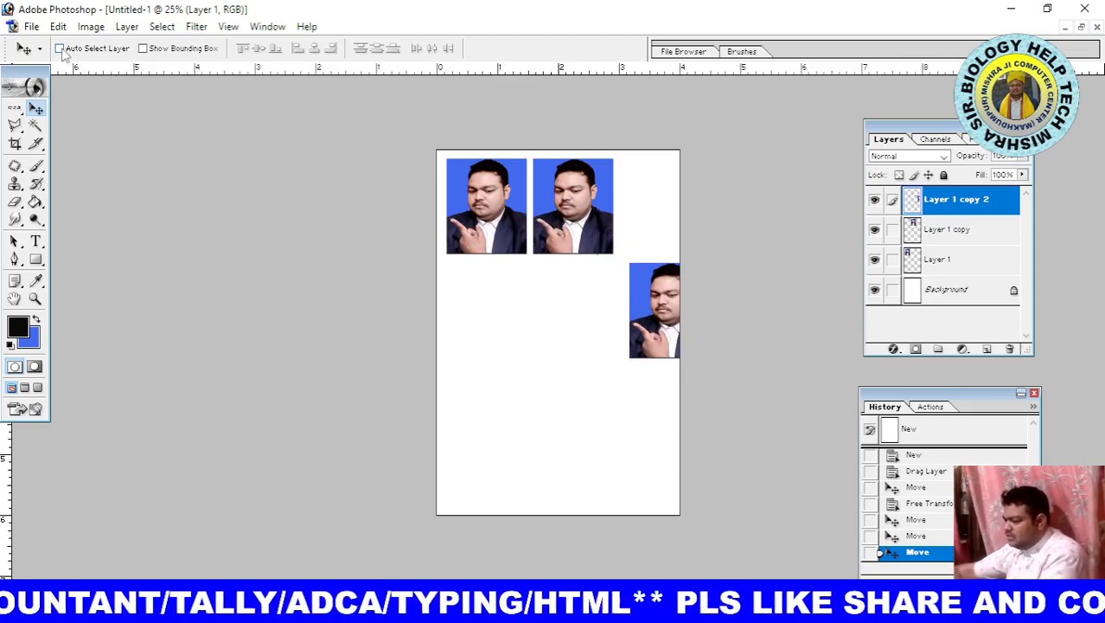
left_click(481, 189)
mouse_move(489, 213)
left_mouse_down()
mouse_move(481, 249)
mouse_move(497, 249)
mouse_move(482, 208)
mouse_move(482, 220)
left_mouse_up()
left_click_drag(566, 221, 563, 218)
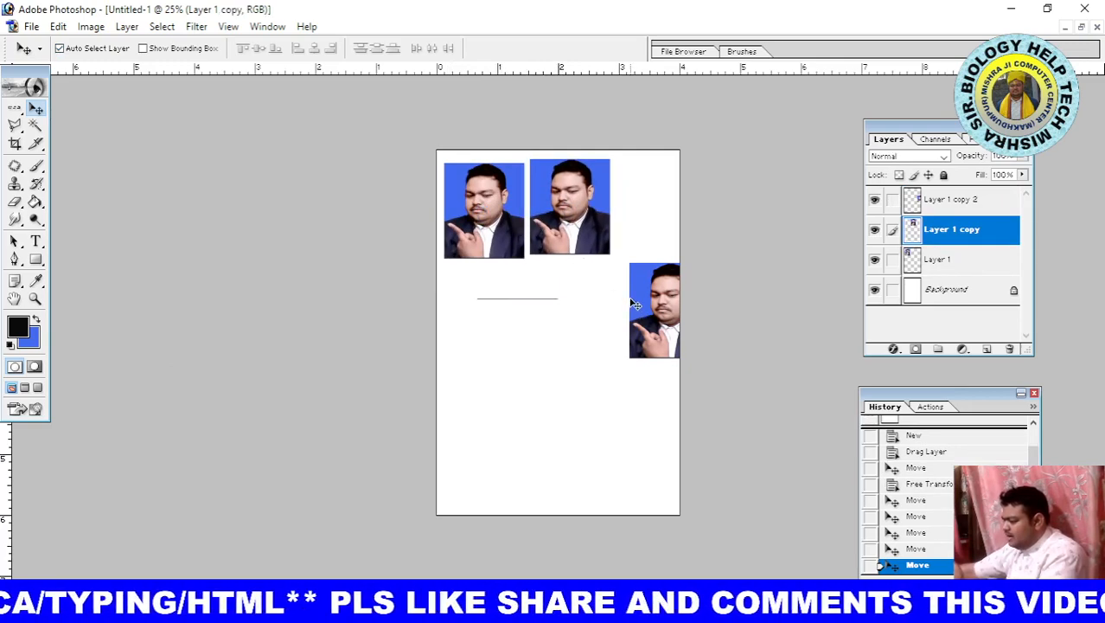
left_click_drag(635, 302, 644, 221)
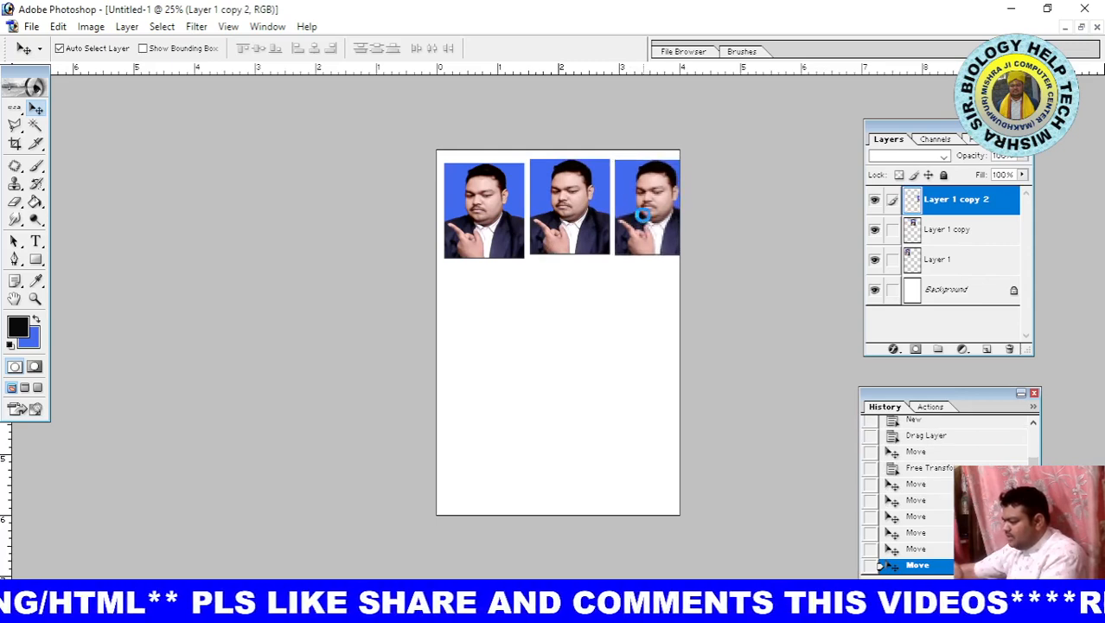
left_click_drag(558, 230, 558, 241)
left_click_drag(630, 247, 628, 250)
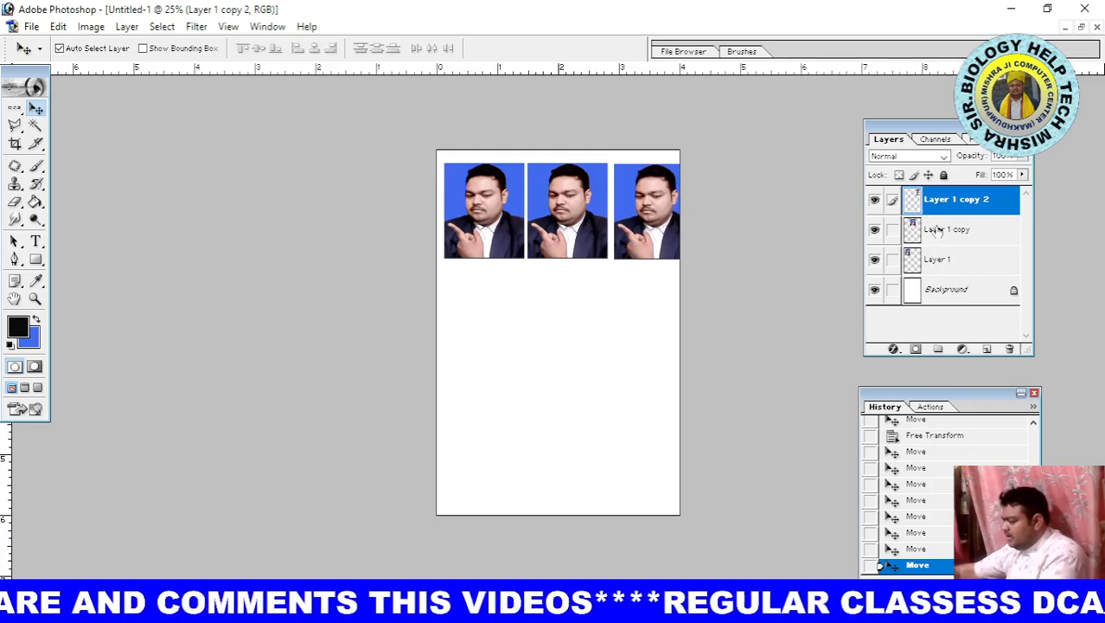
Step: Nudge the first portrait left towards the sheet's edge and nudge the middle portrait left to sit close beside it
left_click(484, 233)
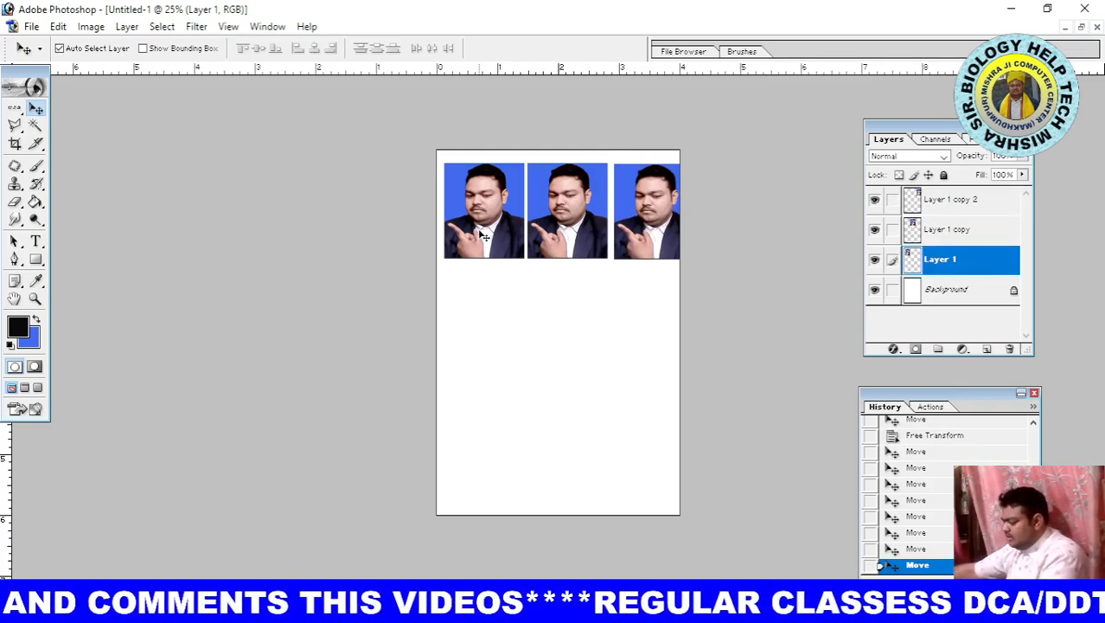
key("Left")
key("Left")
key("Left")
key("Left")
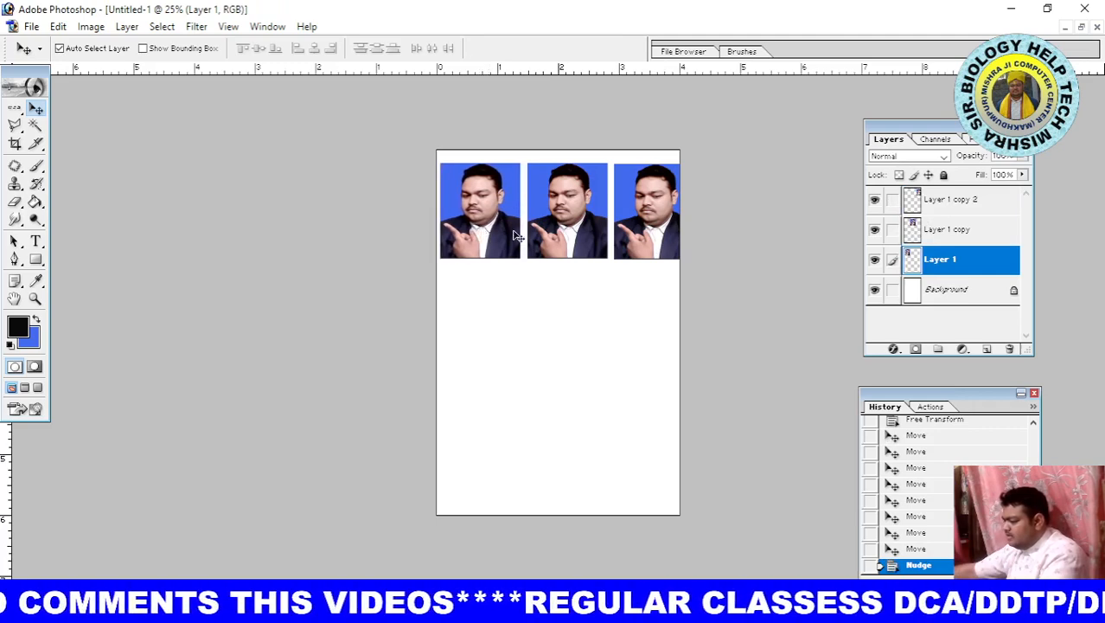
left_click(552, 232)
key("Left")
key("Left")
key("Left")
key("Left")
key("Left")
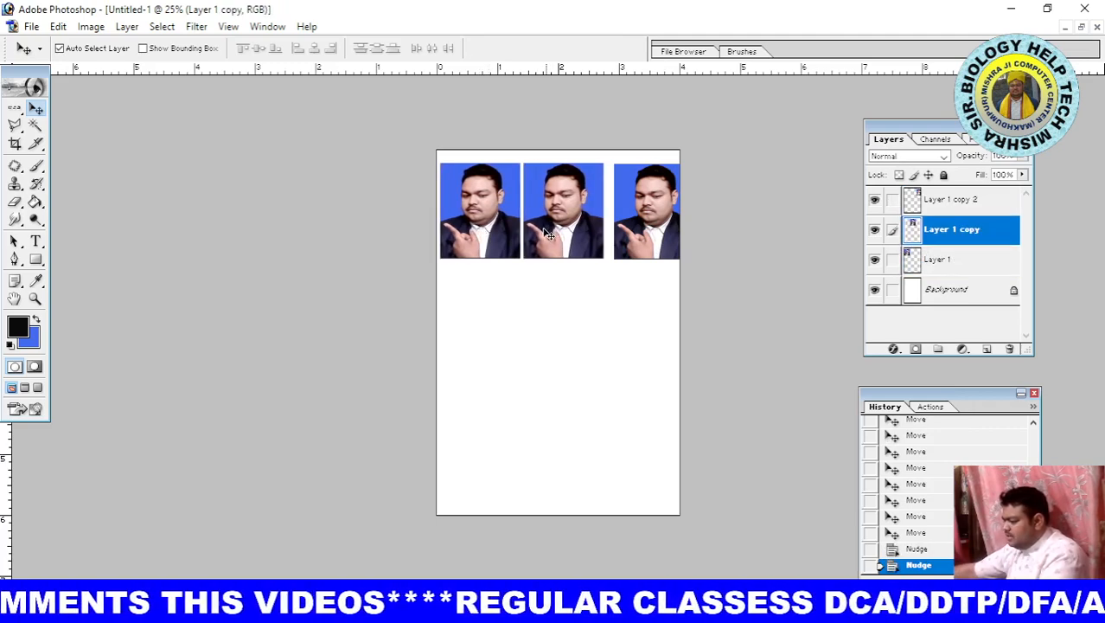
Step: Nudge the third portrait left until only a narrow gap separates it from the middle portrait
left_click(640, 237)
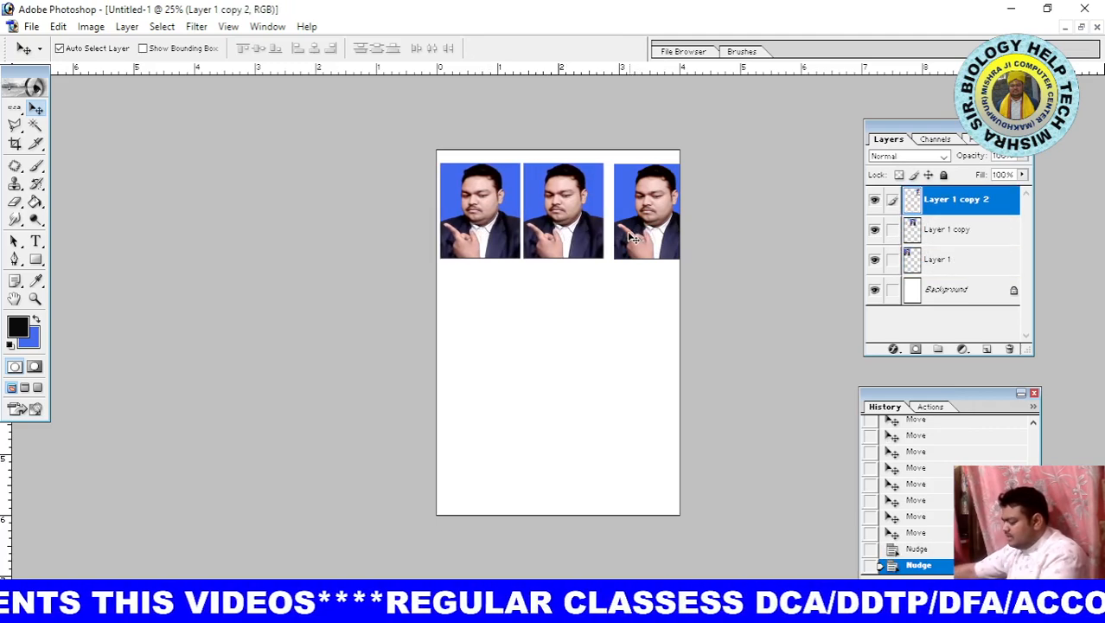
key("Left")
key("Left")
key("Left")
key("Left")
key("Left")
key("Left")
key("Left")
key("Left")
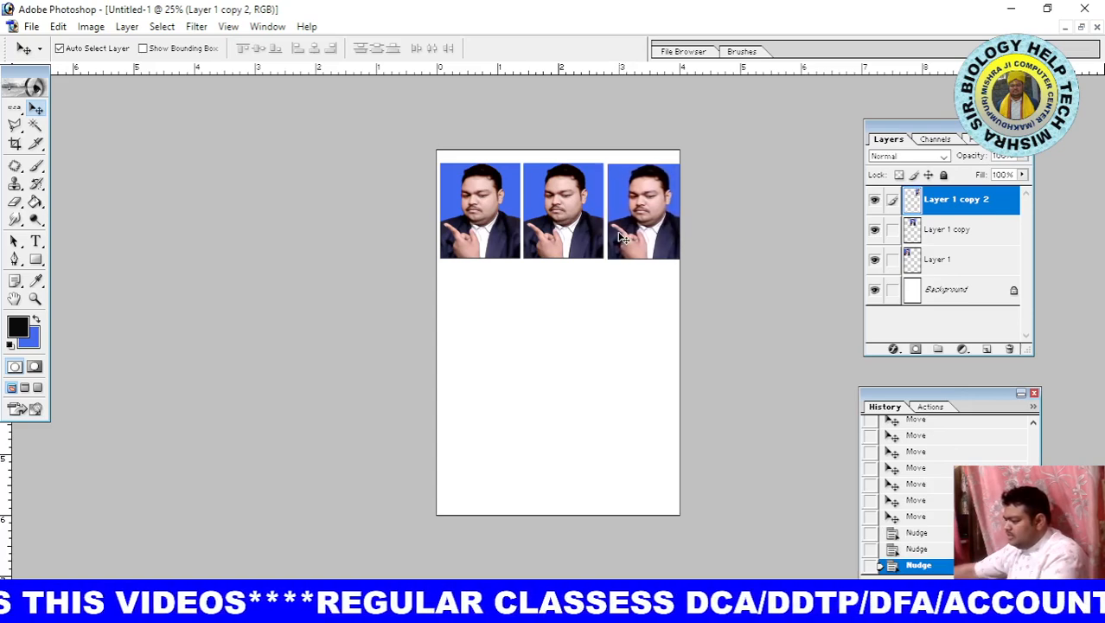
key("Left")
key("Left")
key("Left")
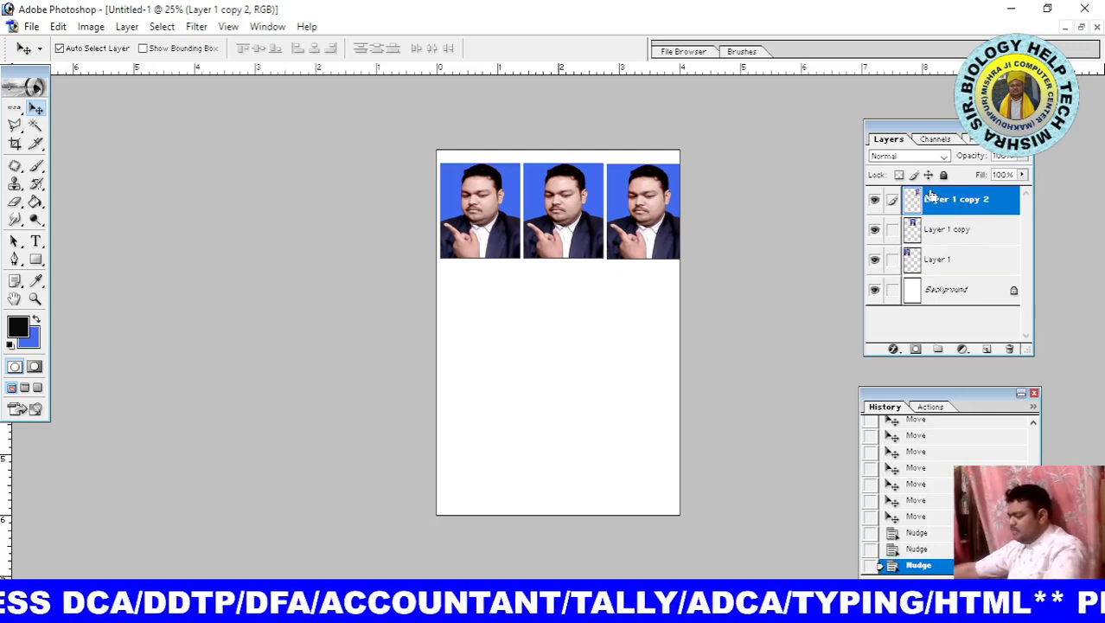
Step: Merge the three portrait layers into one layer and shift the row up and left so the third portrait fits on the sheet
key("ctrl+e")
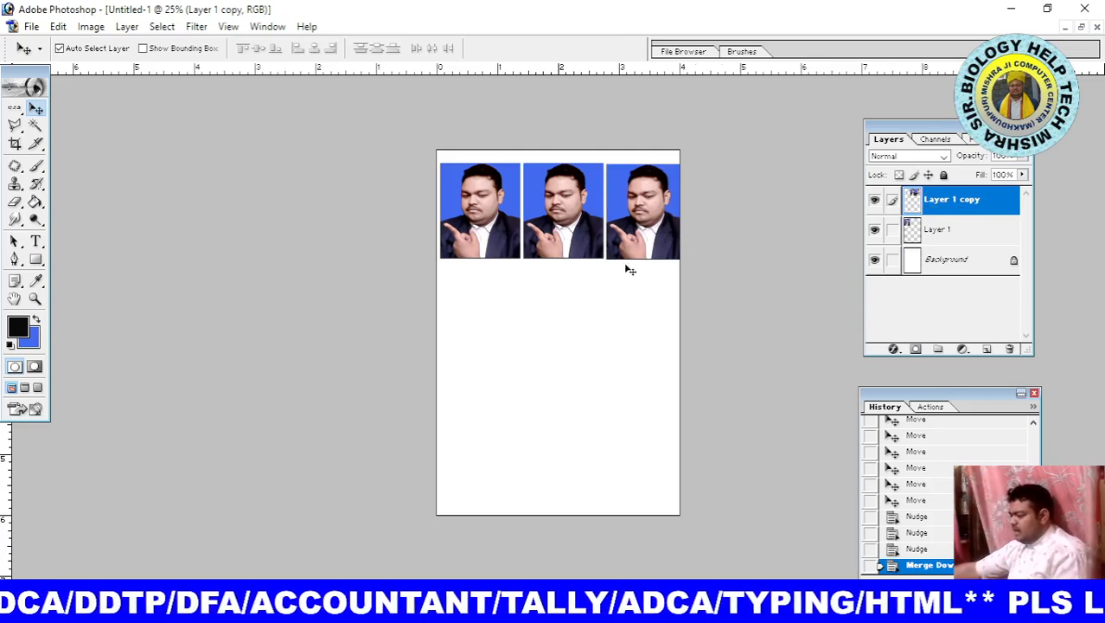
mouse_move(660, 240)
left_mouse_down()
mouse_move(684, 339)
mouse_move(620, 345)
mouse_move(653, 246)
left_mouse_up()
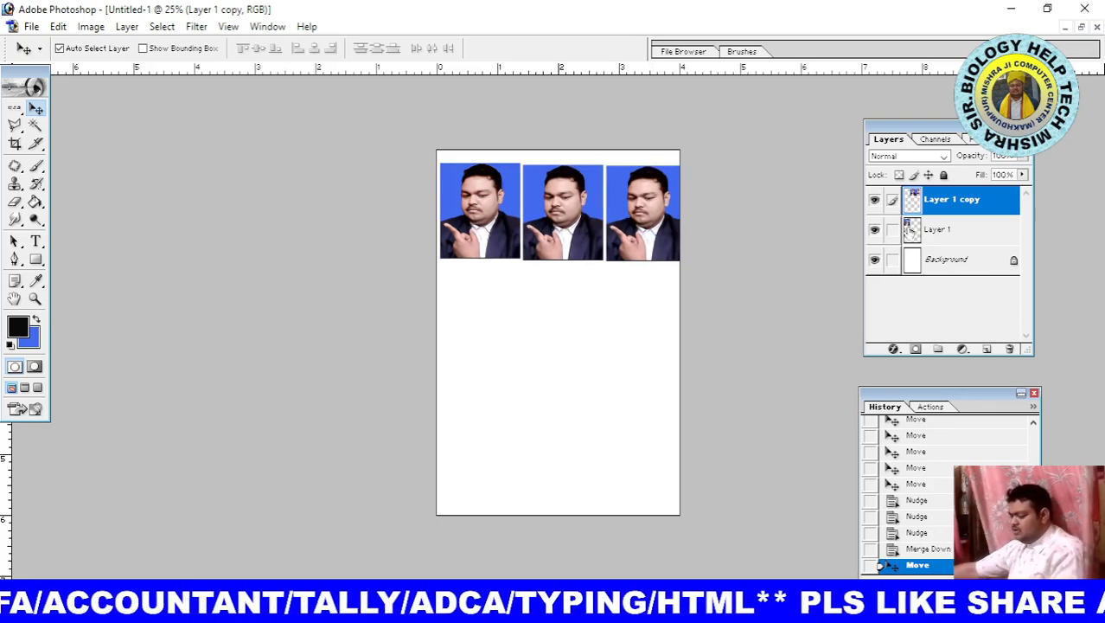
key("ctrl+e")
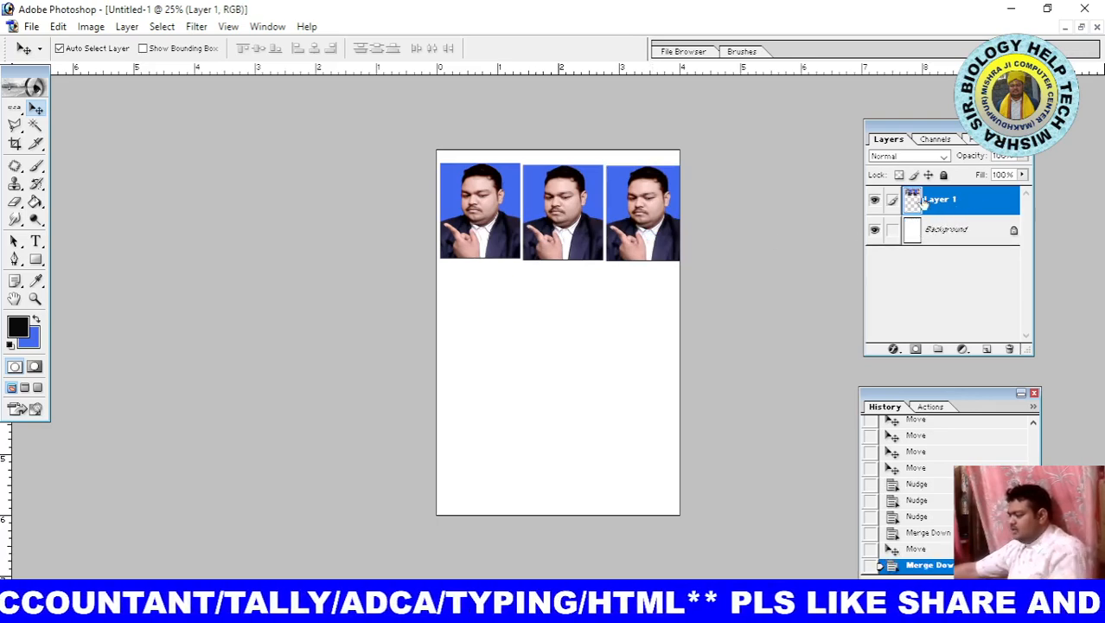
mouse_move(619, 230)
left_mouse_down()
mouse_move(616, 295)
mouse_move(611, 225)
left_mouse_up()
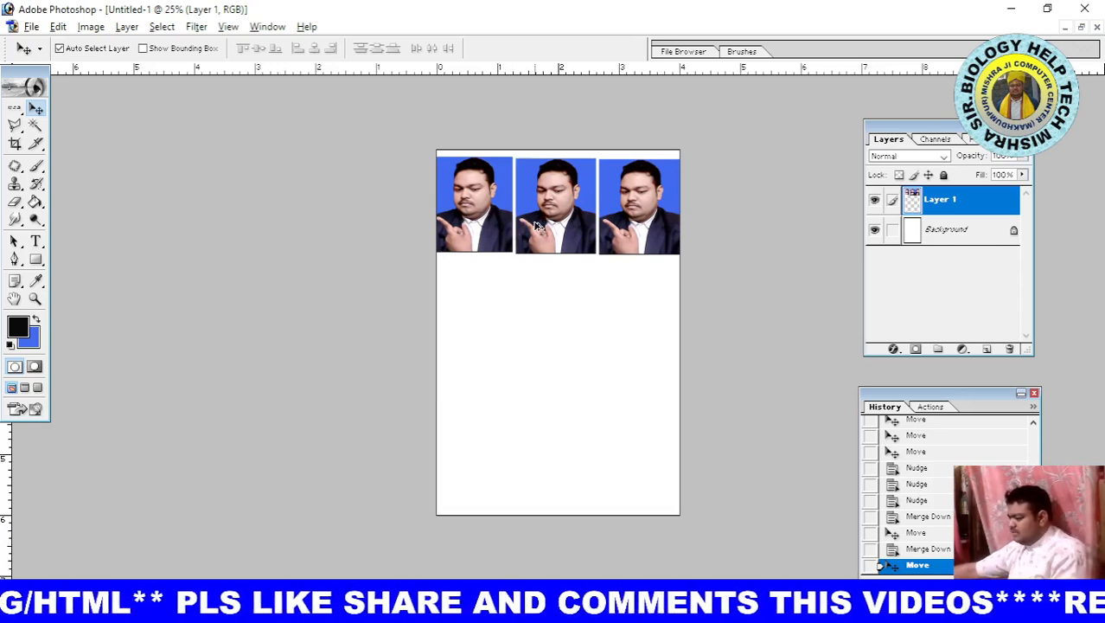
Step: Duplicate the portrait row three times down the sheet to make four rows, and nudge the top row upward
left_click_drag(537, 227, 554, 510)
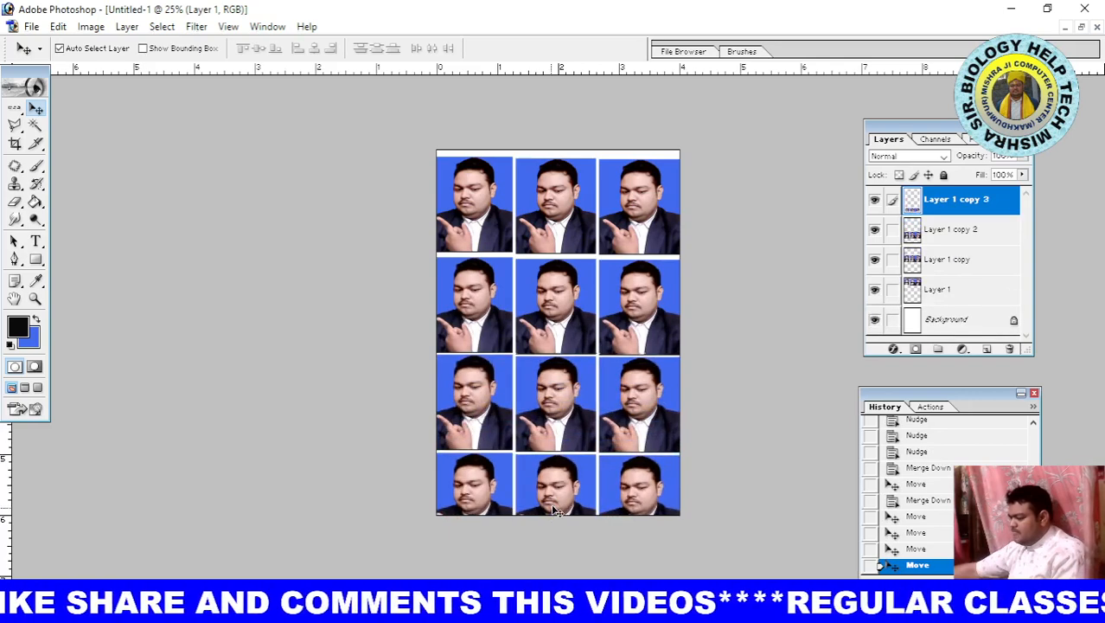
left_click(555, 222)
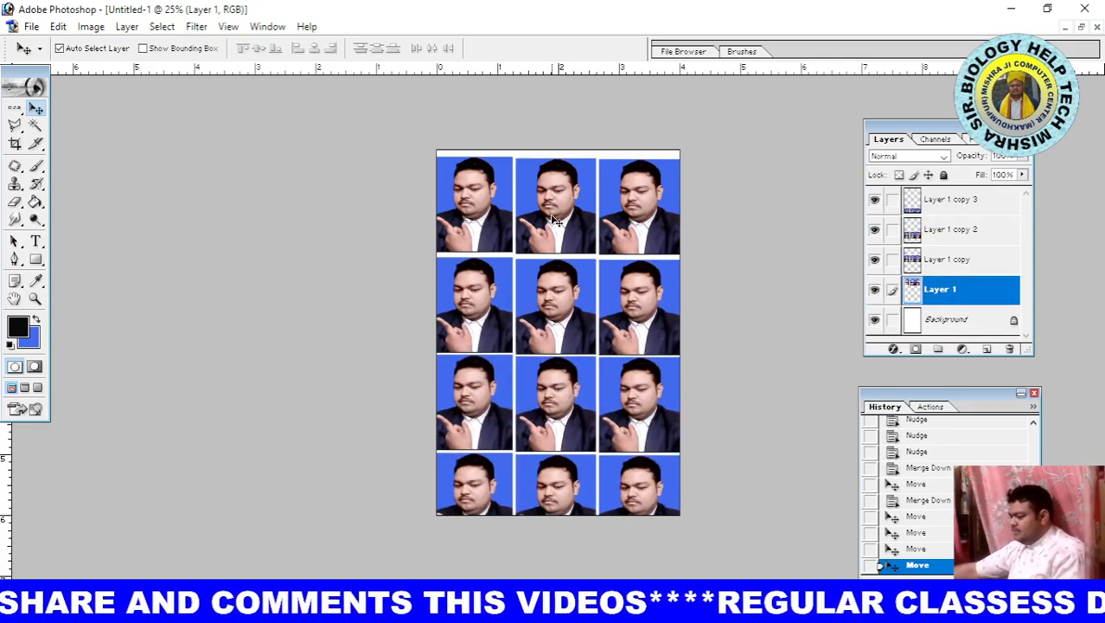
key("shift+Up")
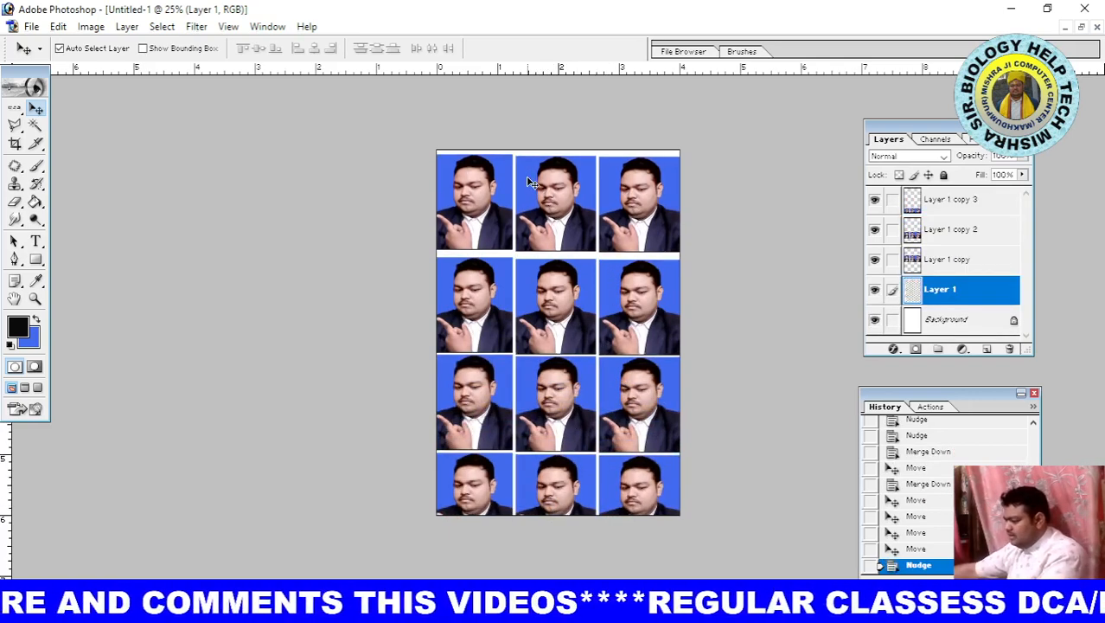
key("shift+Up")
Step: Scale the top row of portraits proportionally about its centre to about 90.4% with Free Transform
scroll(574, 284, "up", 2)
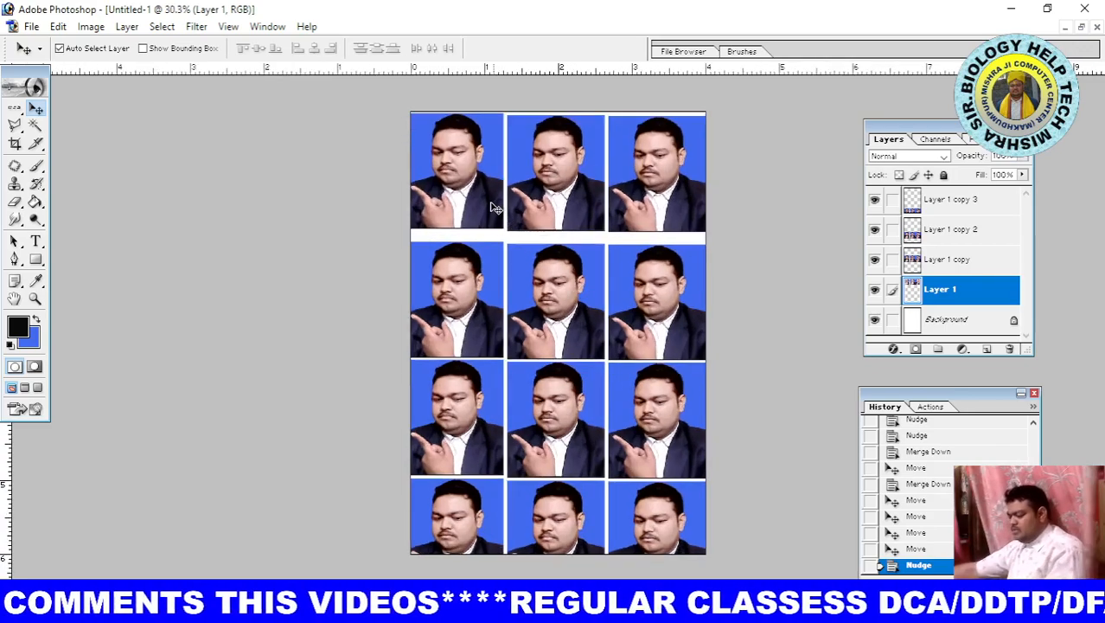
key("ctrl+t")
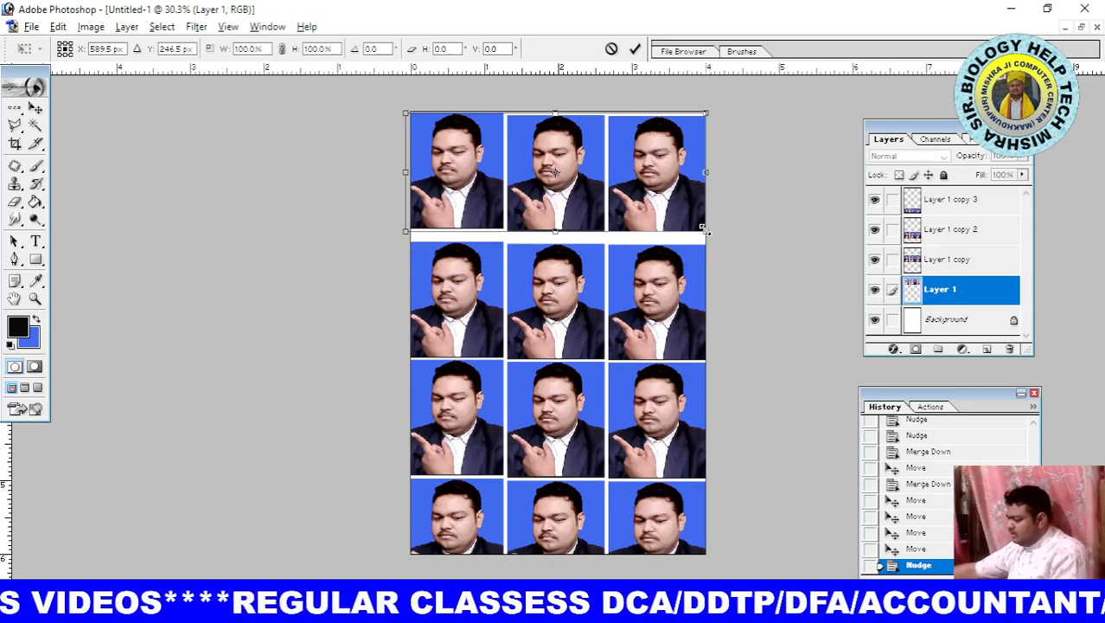
left_click_drag(704, 230, 692, 225)
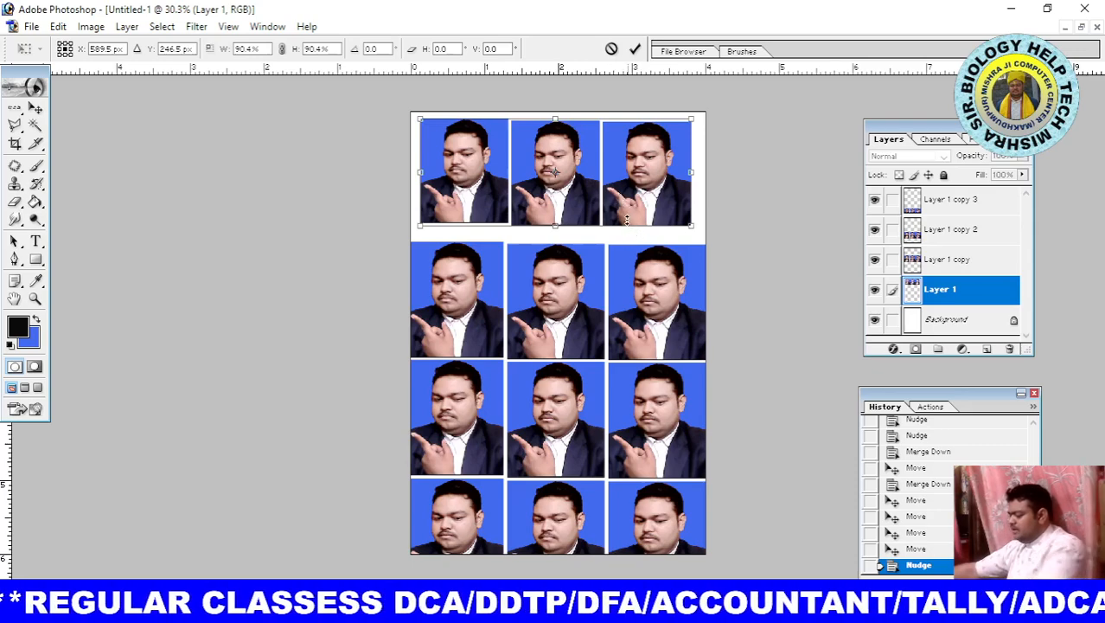
key("Return")
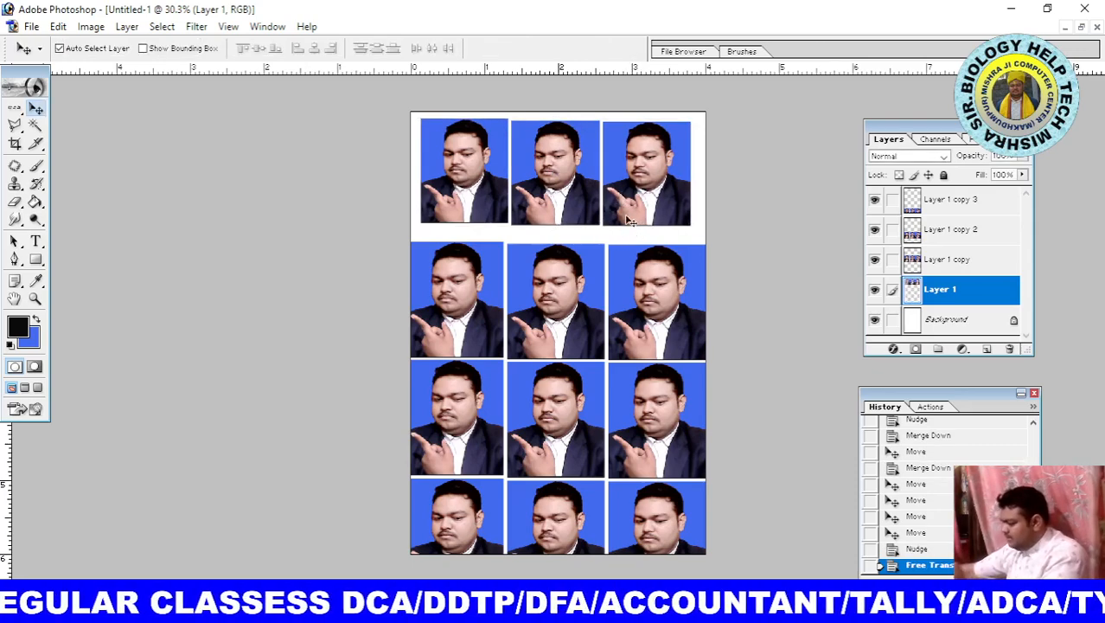
Step: Scale the second row of portraits proportionally about its centre to 87.7% with Free Transform
left_click(599, 302)
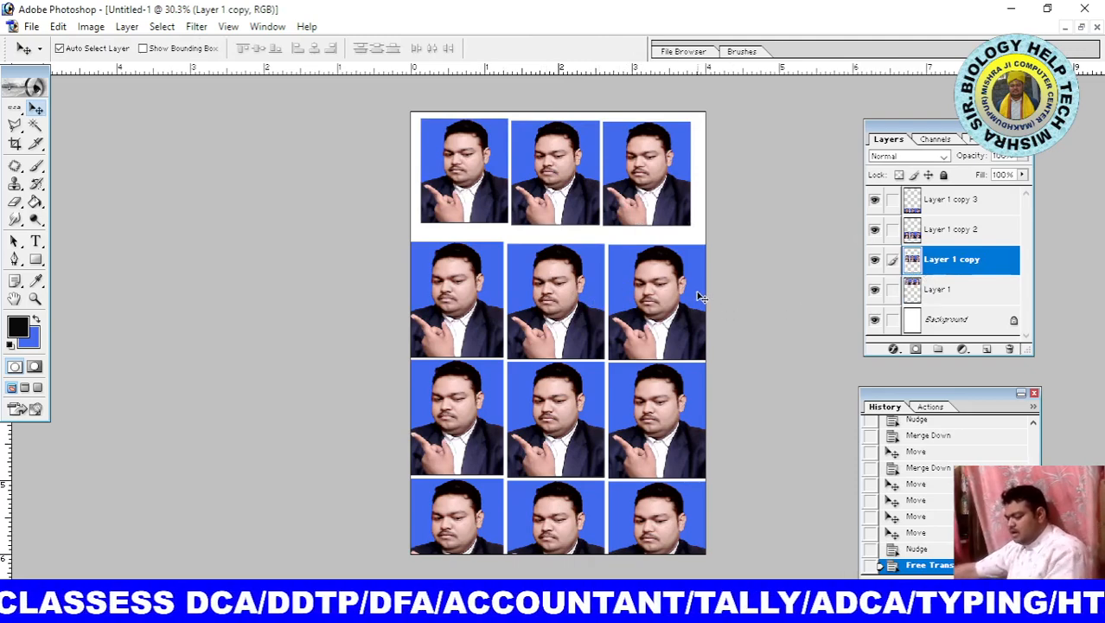
key("ctrl+t")
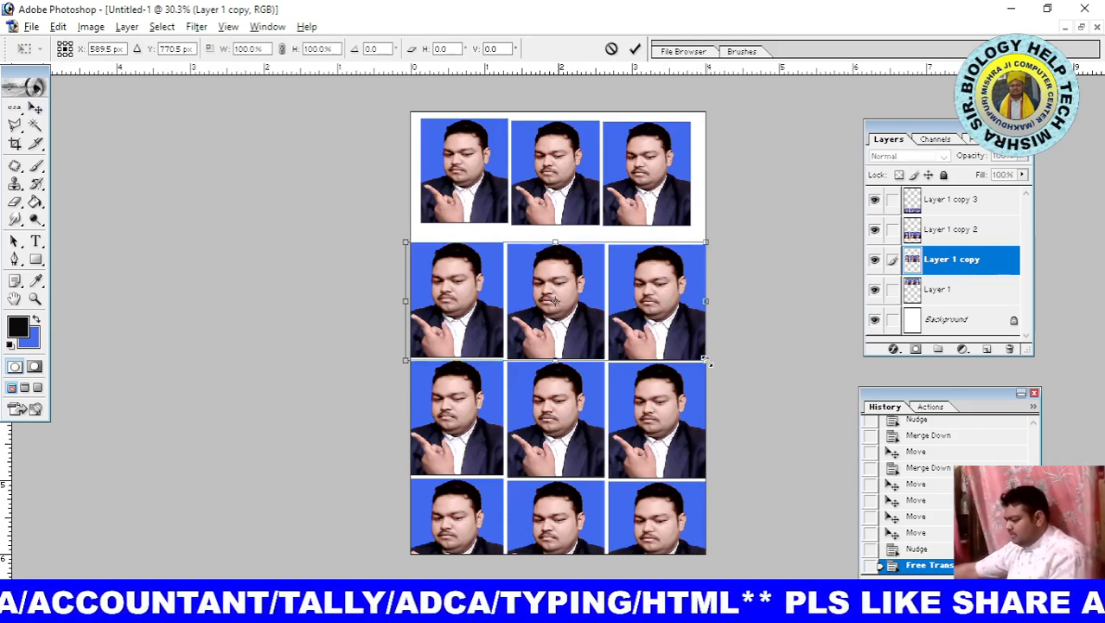
left_click_drag(708, 362, 691, 350)
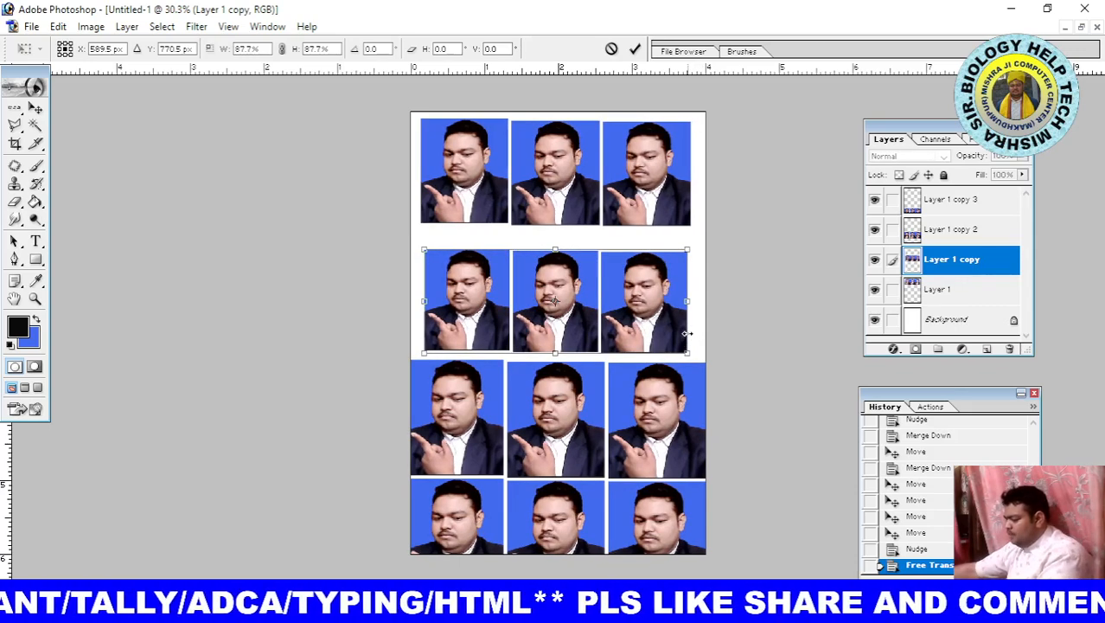
Step: Shift the second portrait row up close beneath the top row and slightly left, and apply the transform
key("Up")
key("Up")
key("Up")
key("Up")
key("Up")
key("Up")
key("Up")
key("Up")
key("Up")
key("Up")
key("Up")
key("Up")
key("Up")
key("Up")
key("Up")
key("Up")
key("Up")
key("Up")
key("Up")
key("Up")
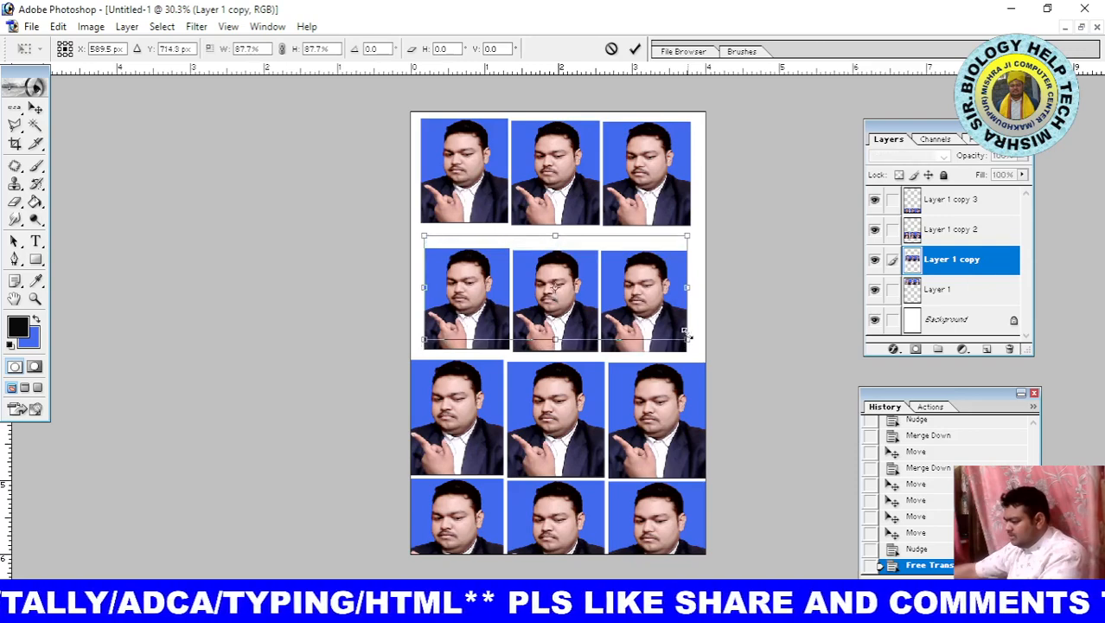
key("Up")
key("Up")
key("Up")
key("Up")
key("Up")
key("Up")
key("Up")
key("Up")
key("Up")
key("Up")
key("Up")
key("Up")
key("Up")
key("Up")
key("Up")
key("Up")
key("Up")
key("Up")
key("Up")
key("Up")
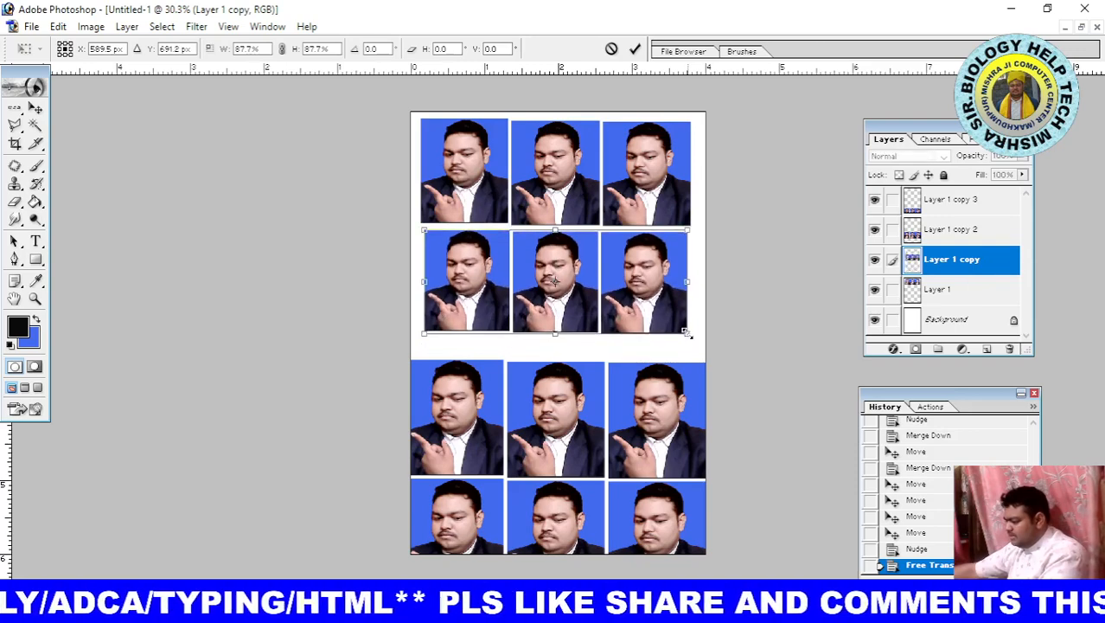
key("Left")
key("Left")
key("Left")
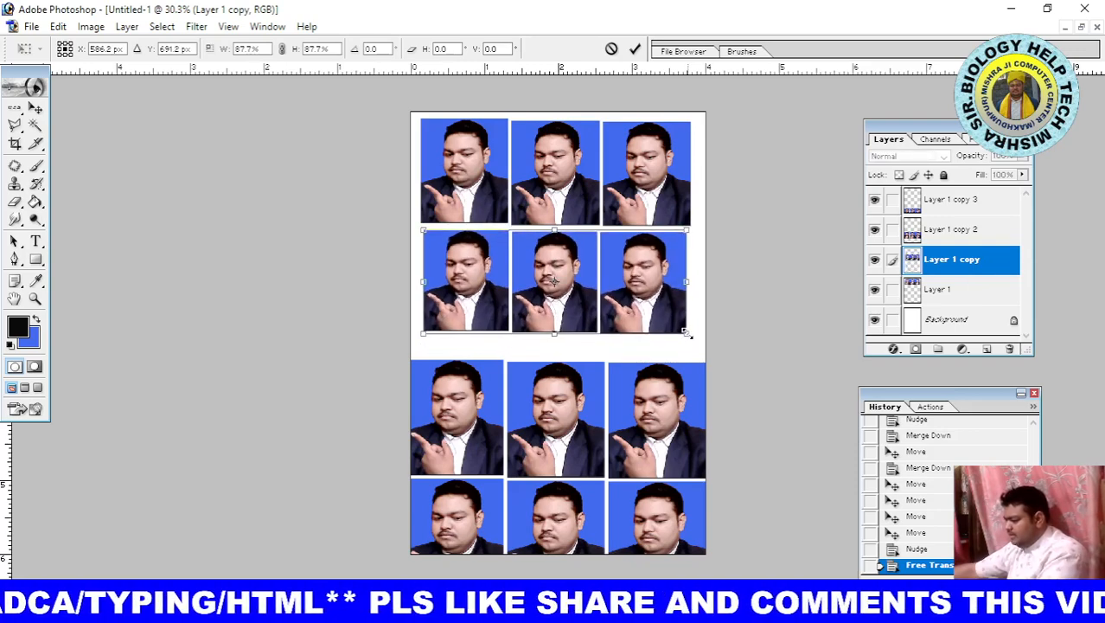
key("Return")
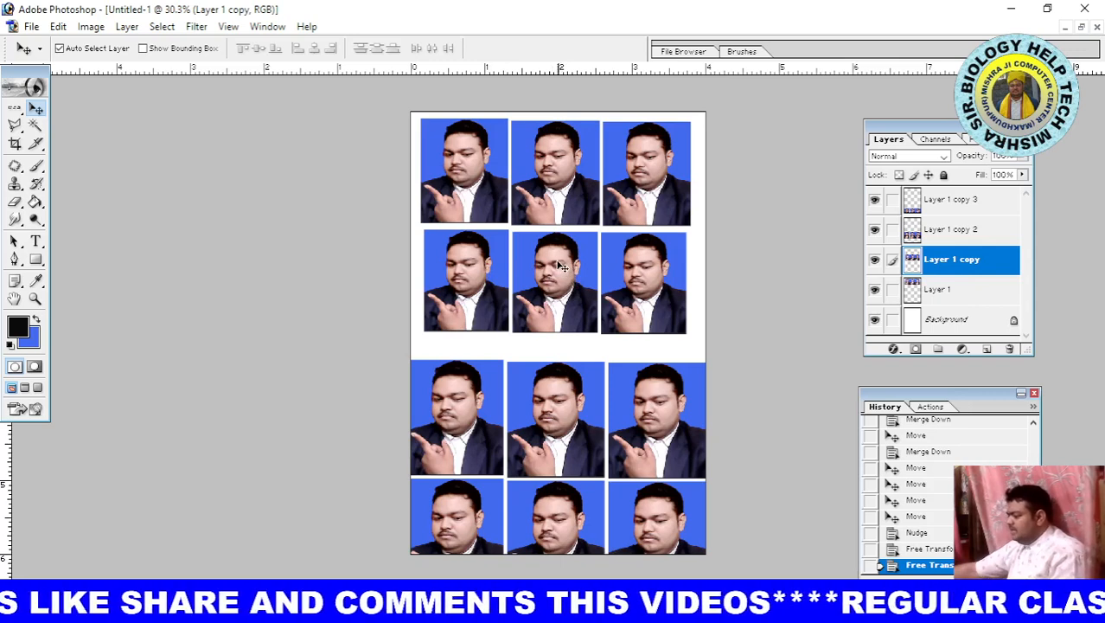
Step: Delete the three duplicated portrait rows, layers Layer 1 copy, Layer 1 copy 2 and Layer 1 copy 3
right_click(542, 294)
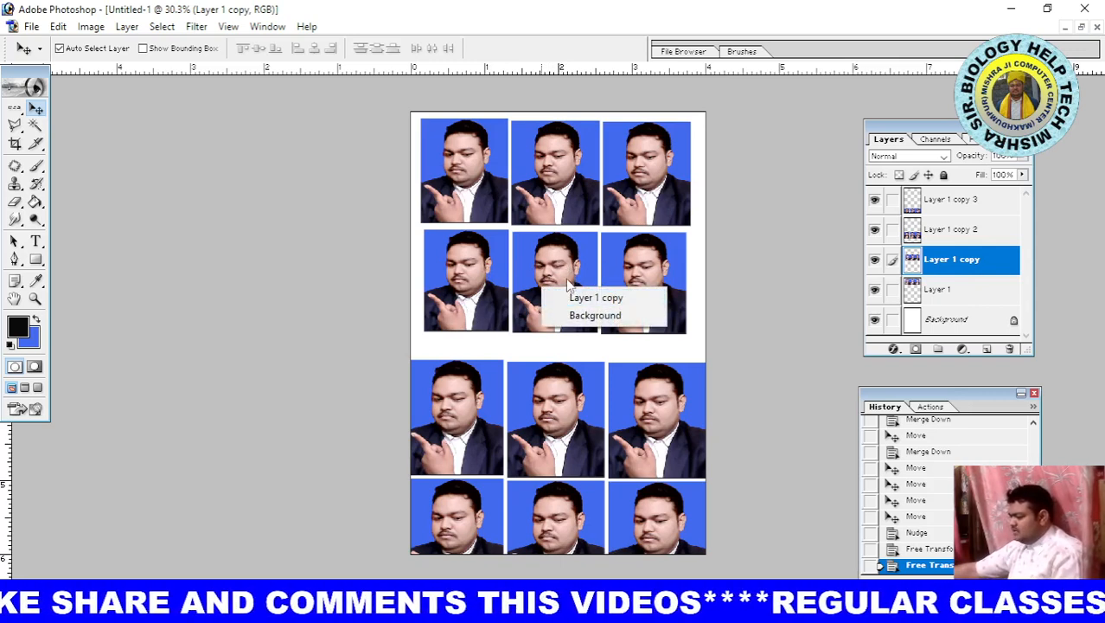
left_click(691, 265)
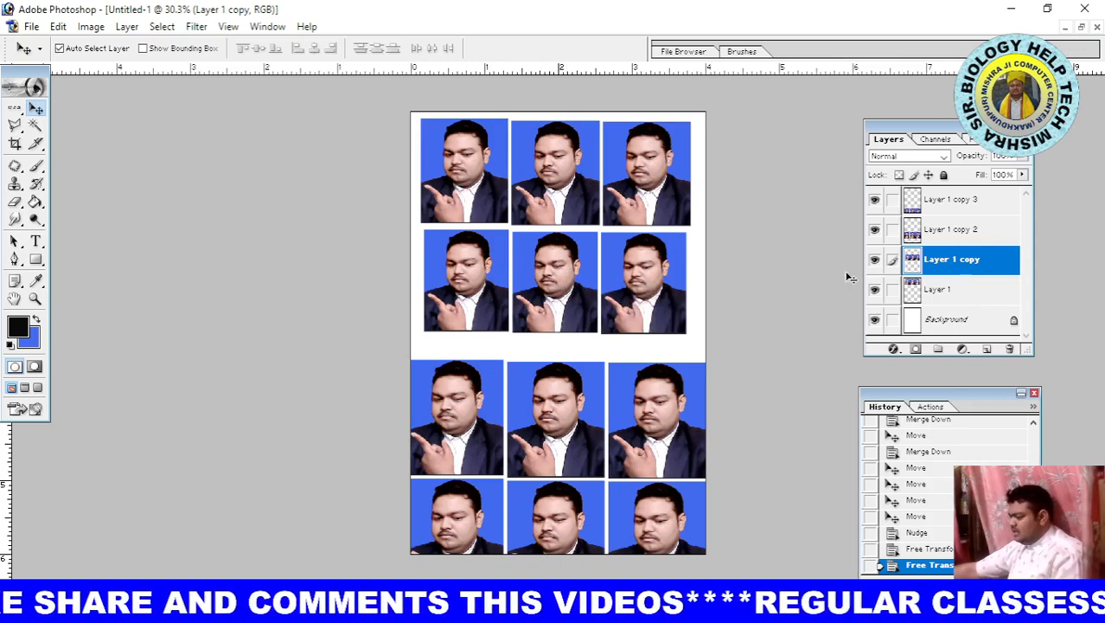
right_click(997, 266)
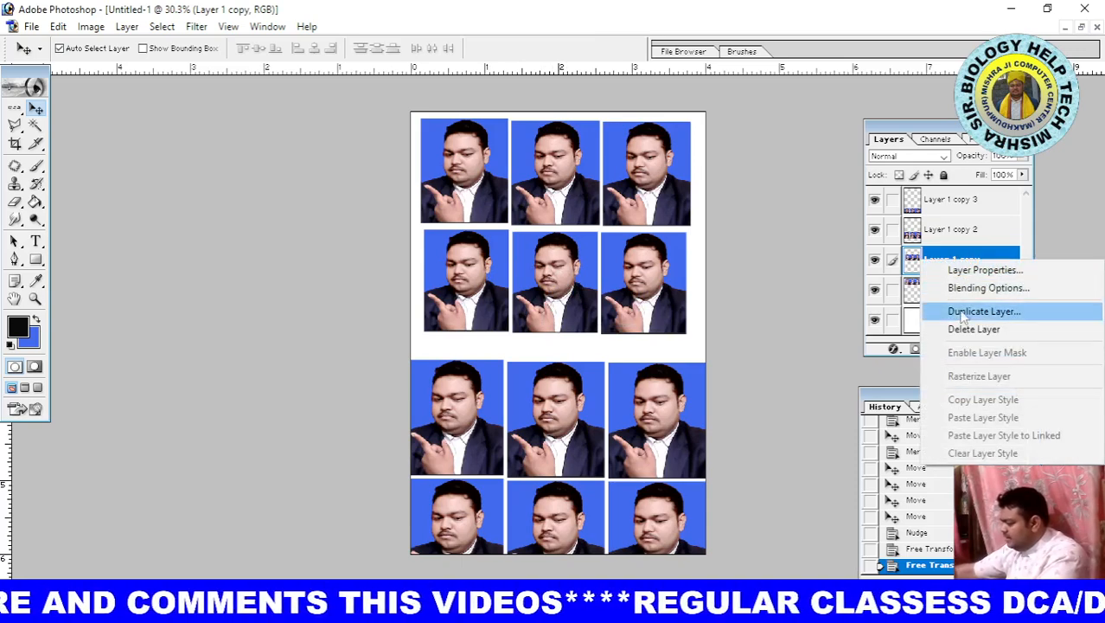
left_click(961, 331)
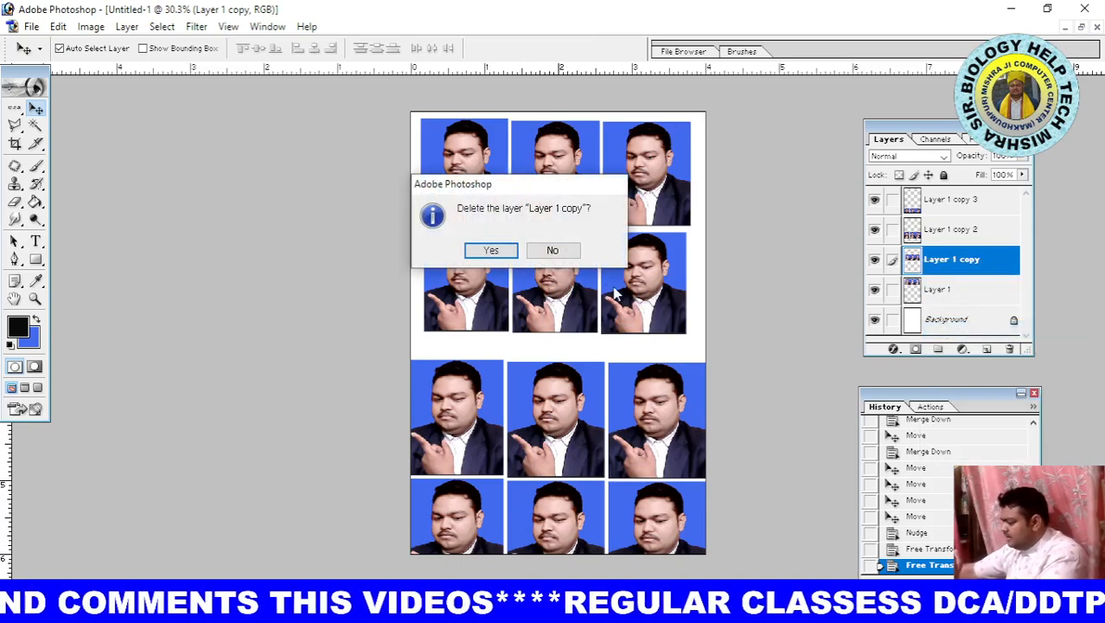
left_click(510, 254)
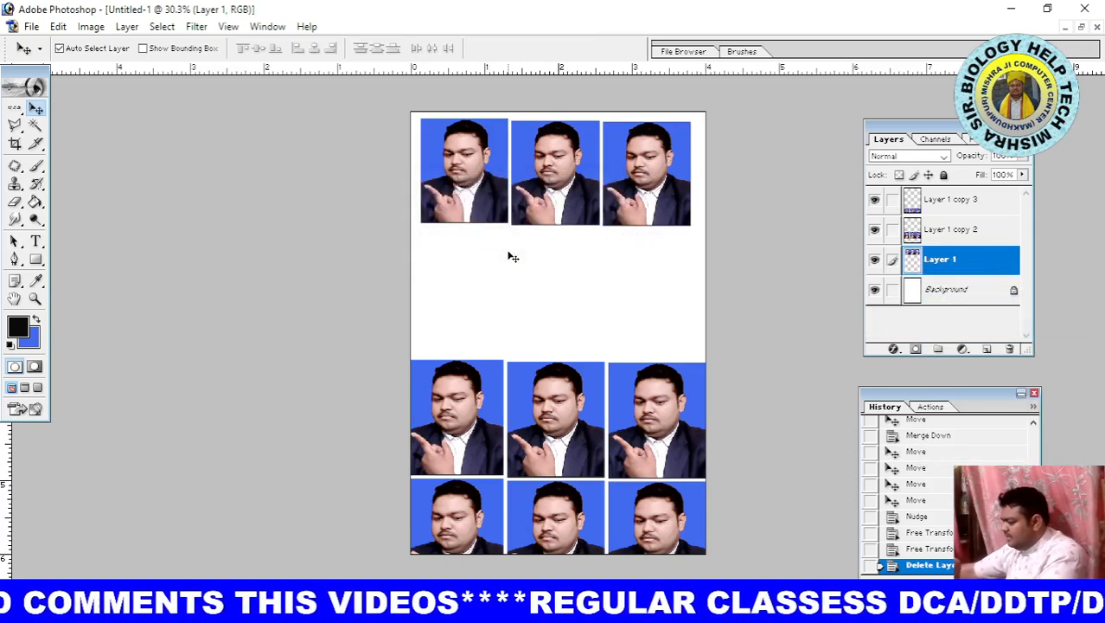
right_click(954, 242)
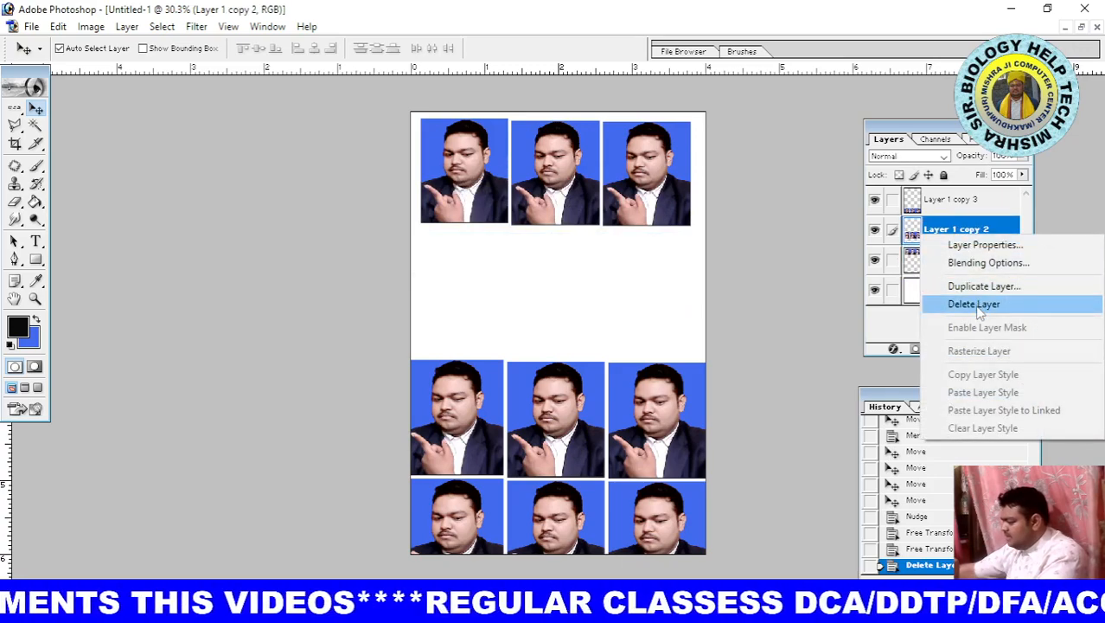
left_click(977, 304)
left_click(511, 251)
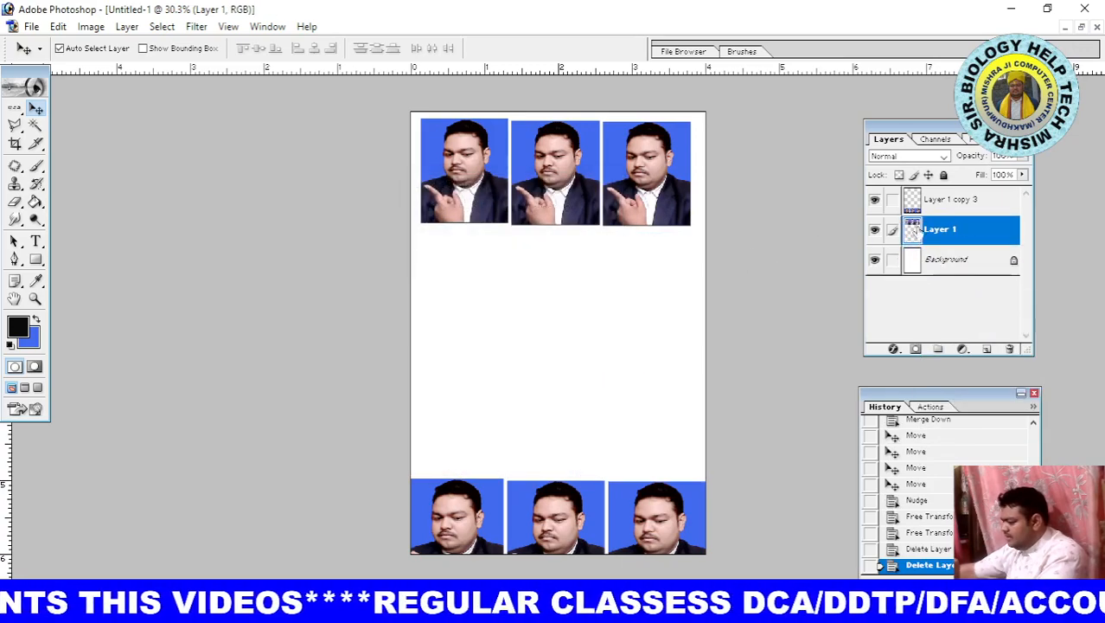
right_click(961, 205)
left_click(951, 269)
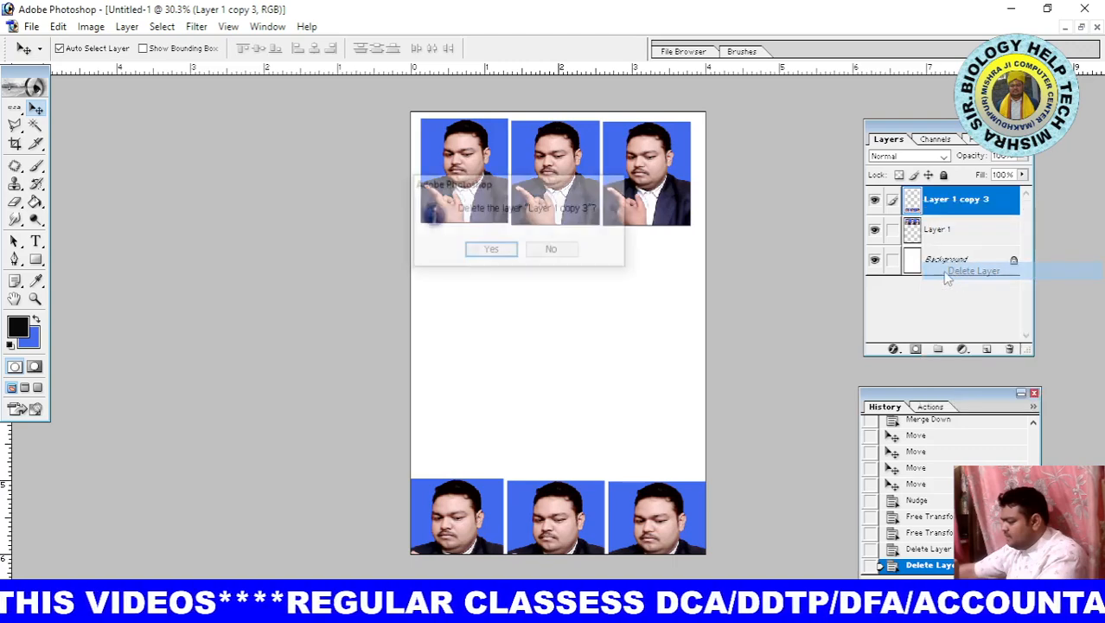
left_click(489, 253)
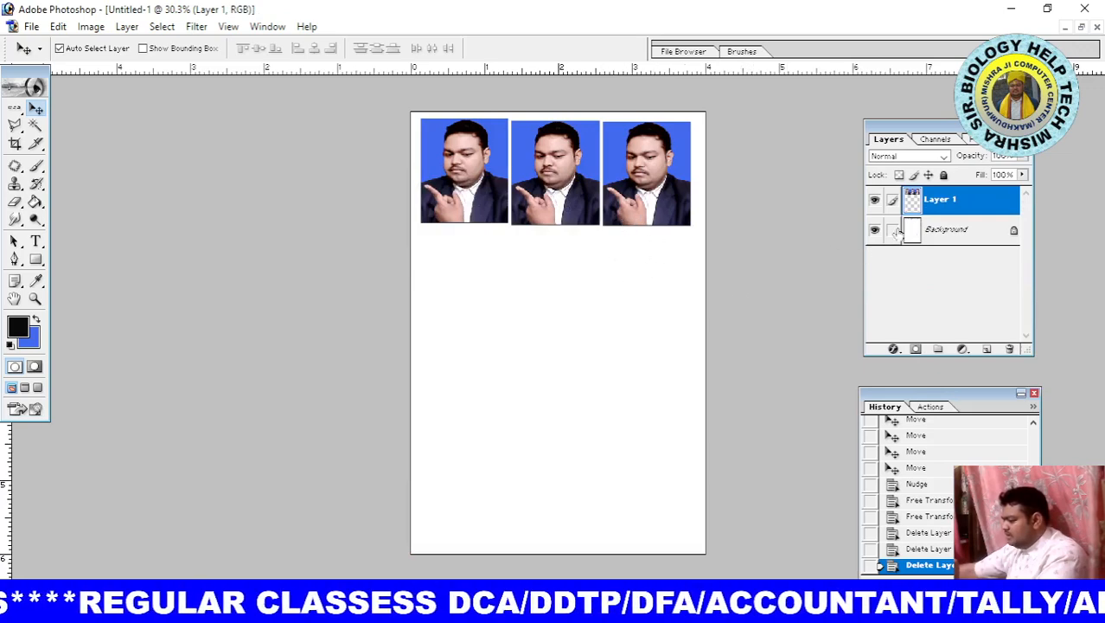
Step: Delete the remaining top portrait row, Layer 1, from the sheet
right_click(953, 216)
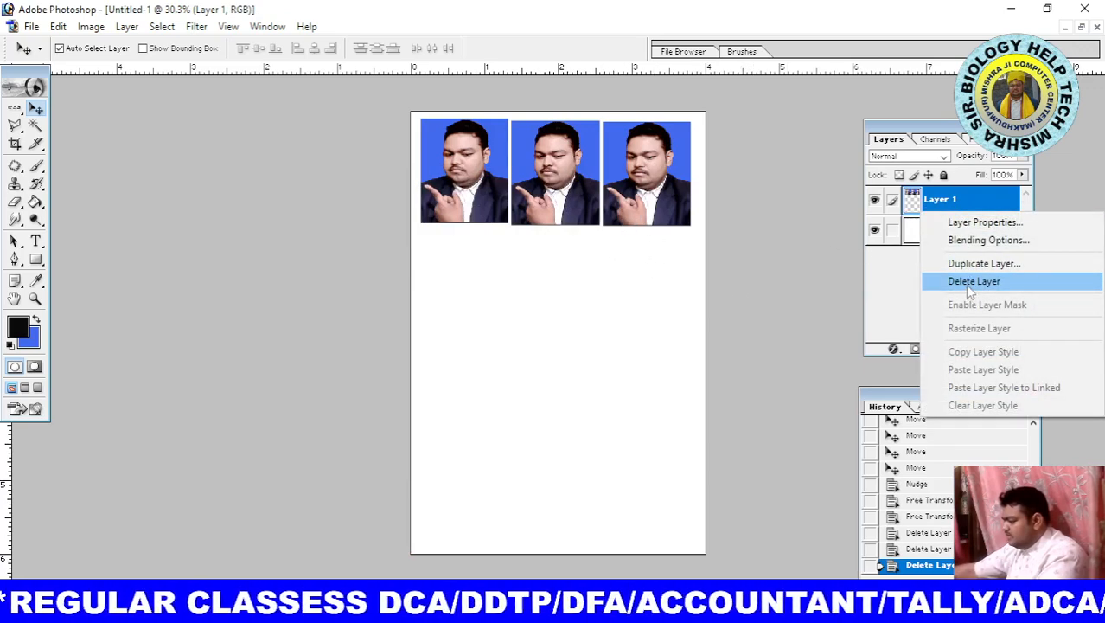
left_click(965, 284)
left_click(500, 252)
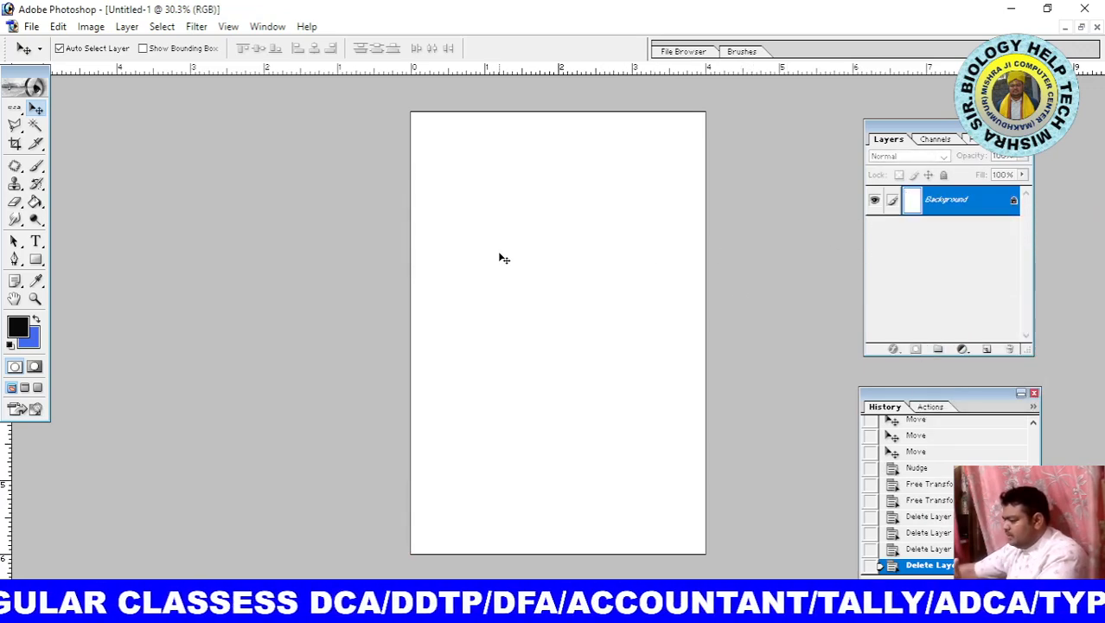
Step: Show the documents in separate windows, shift the blank sheet aside and bring the ms portrait document to the front
left_click(1081, 27)
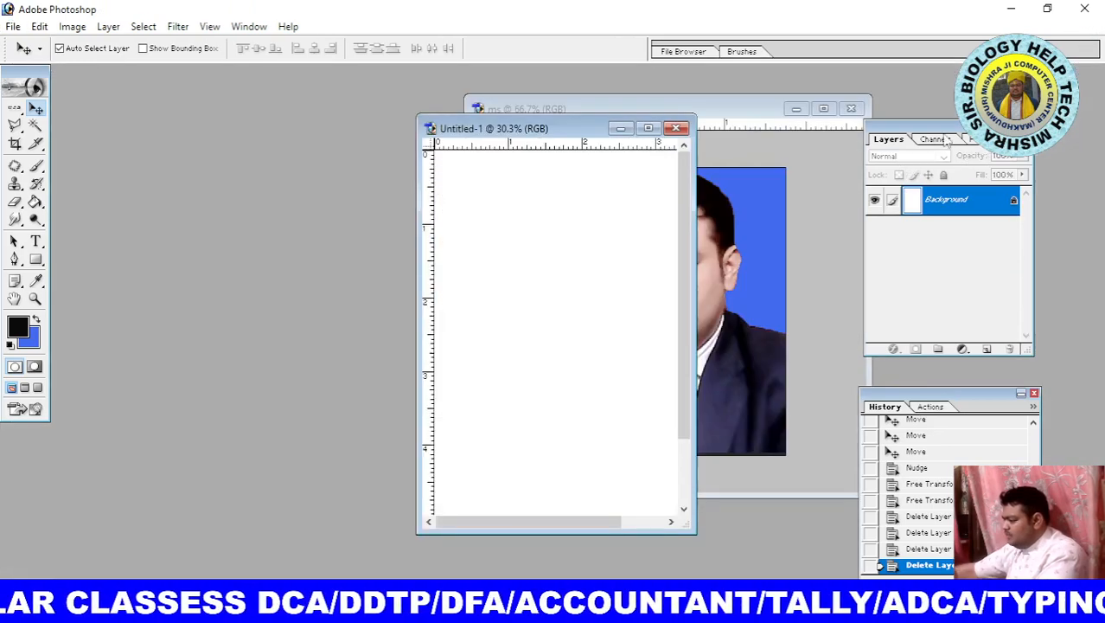
left_click(742, 257)
left_click(437, 160)
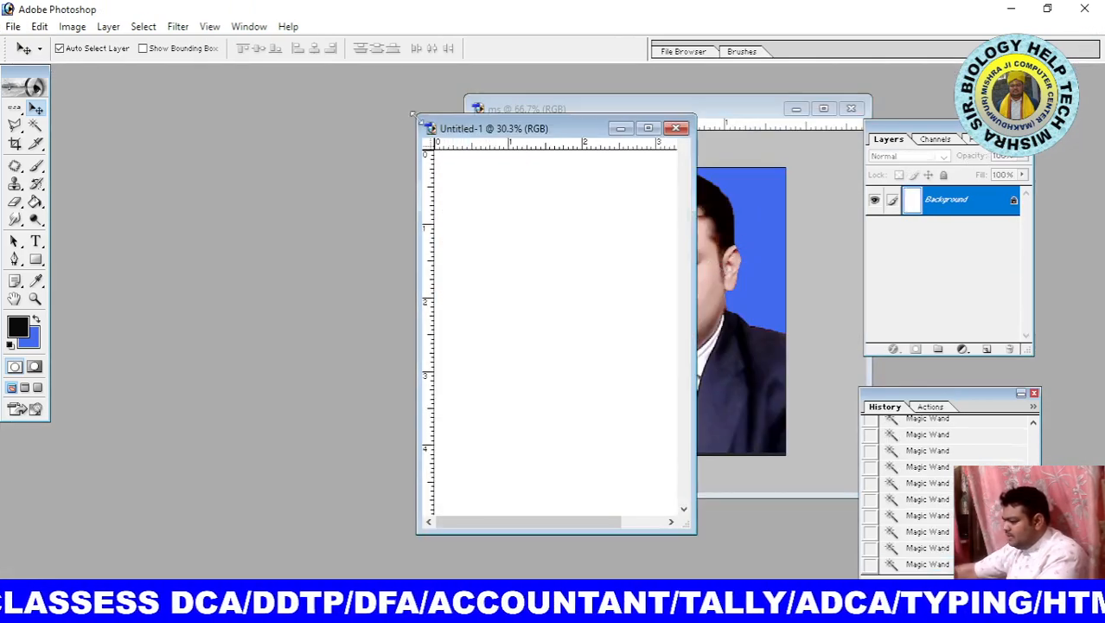
left_click_drag(493, 127, 337, 125)
left_click(654, 218)
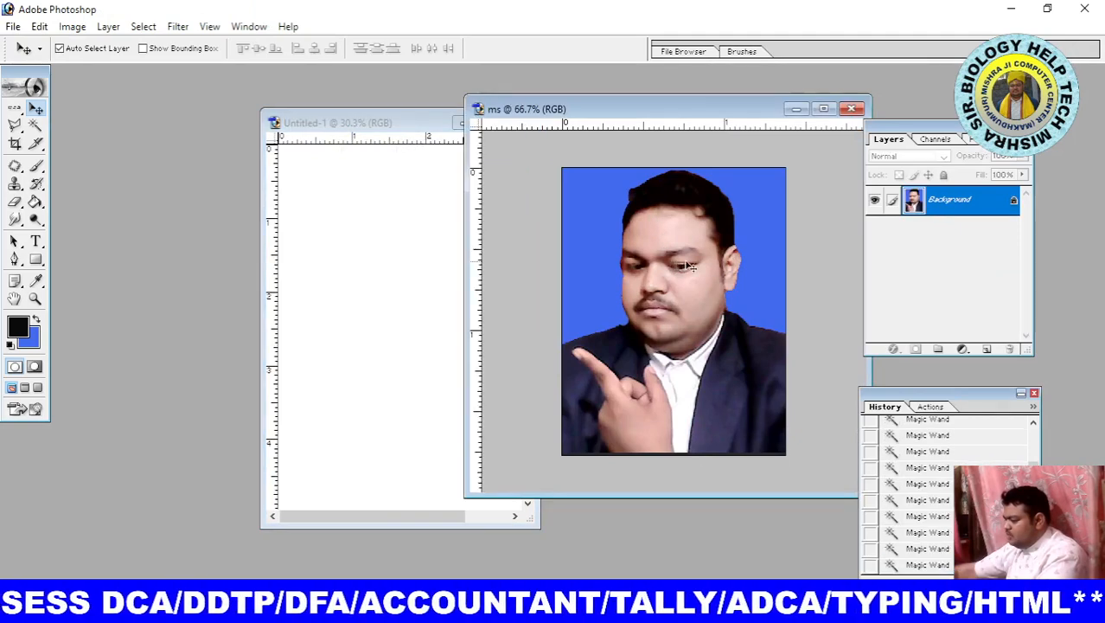
Step: Copy the ms portrait onto the blank sheet, maximize the sheet and place the portrait near its upper-left corner
left_click_drag(465, 255, 370, 267)
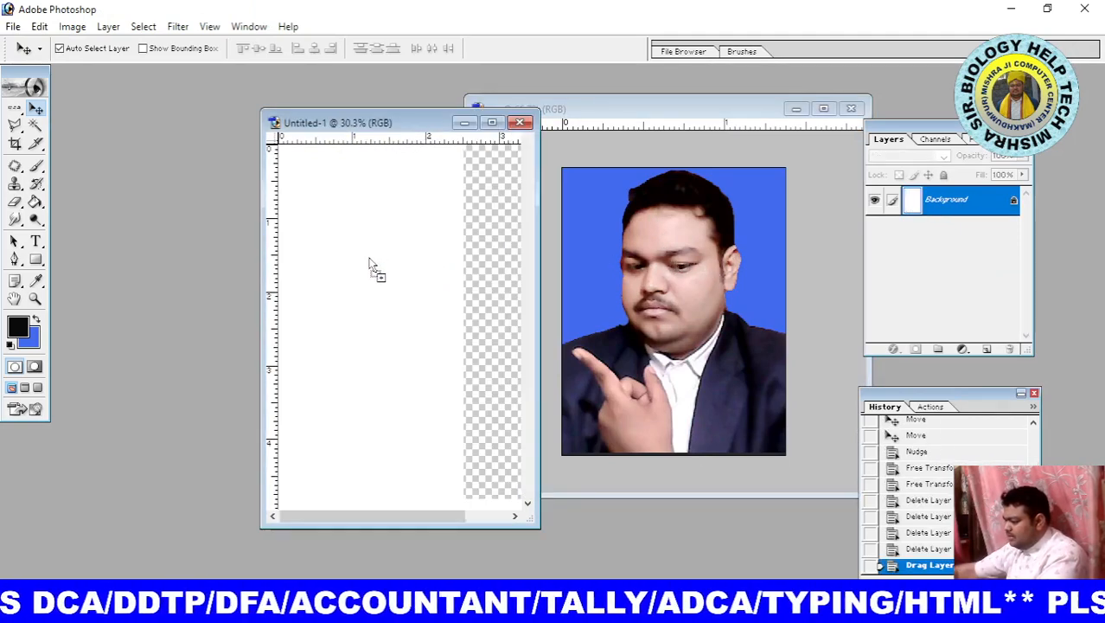
left_click(491, 123)
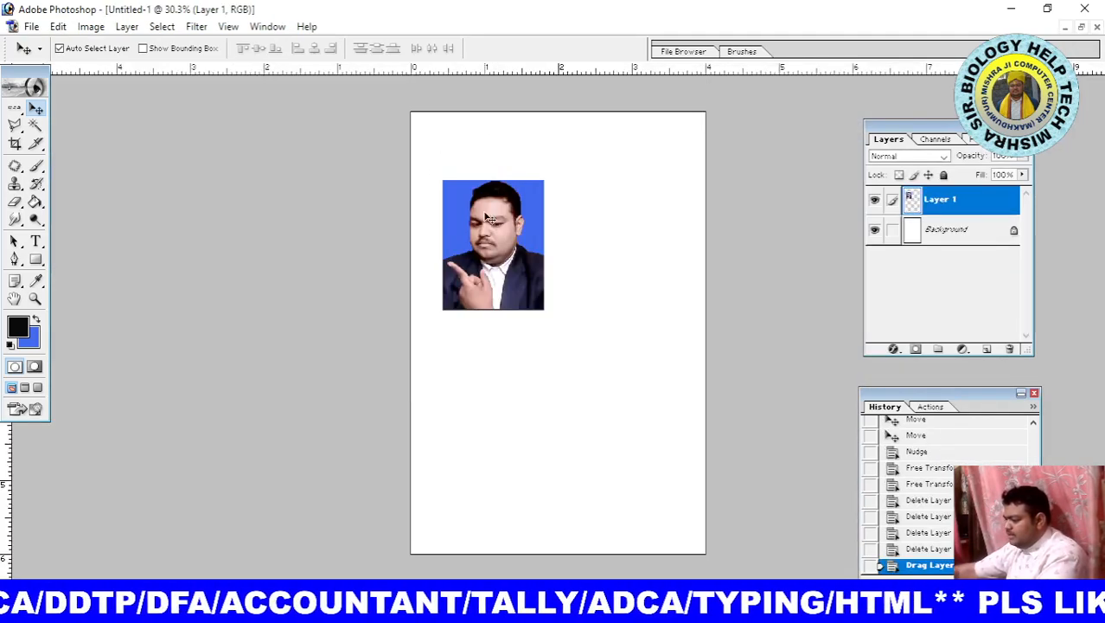
left_click_drag(497, 248, 471, 193)
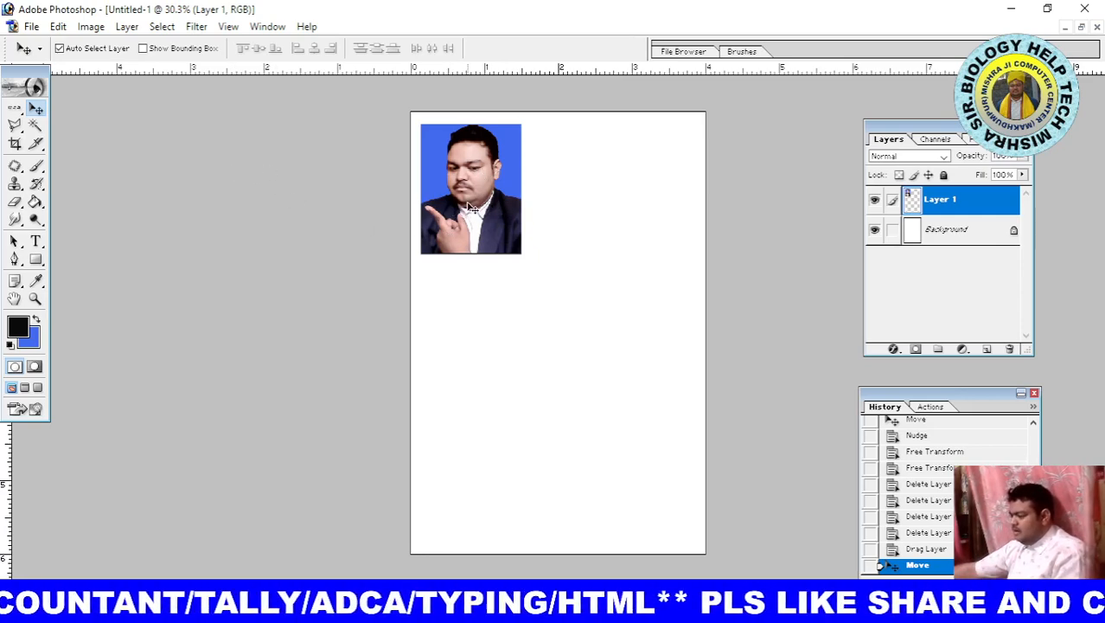
Step: Start a Stroke on the portrait layer and set its colour to green 27B75E
left_click(60, 27)
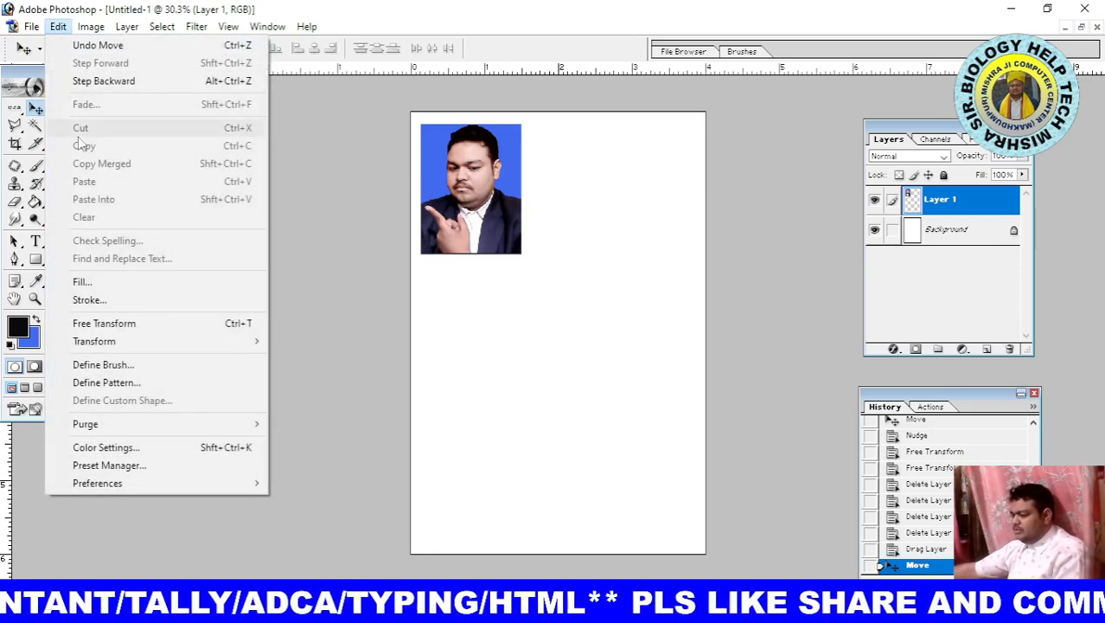
left_click(131, 302)
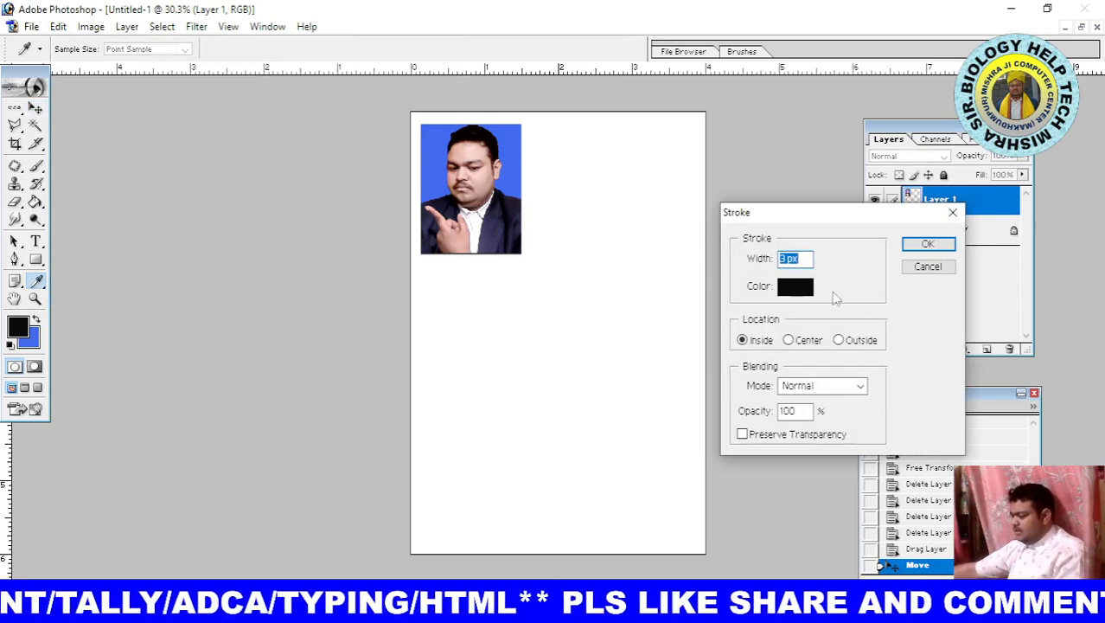
left_click(795, 287)
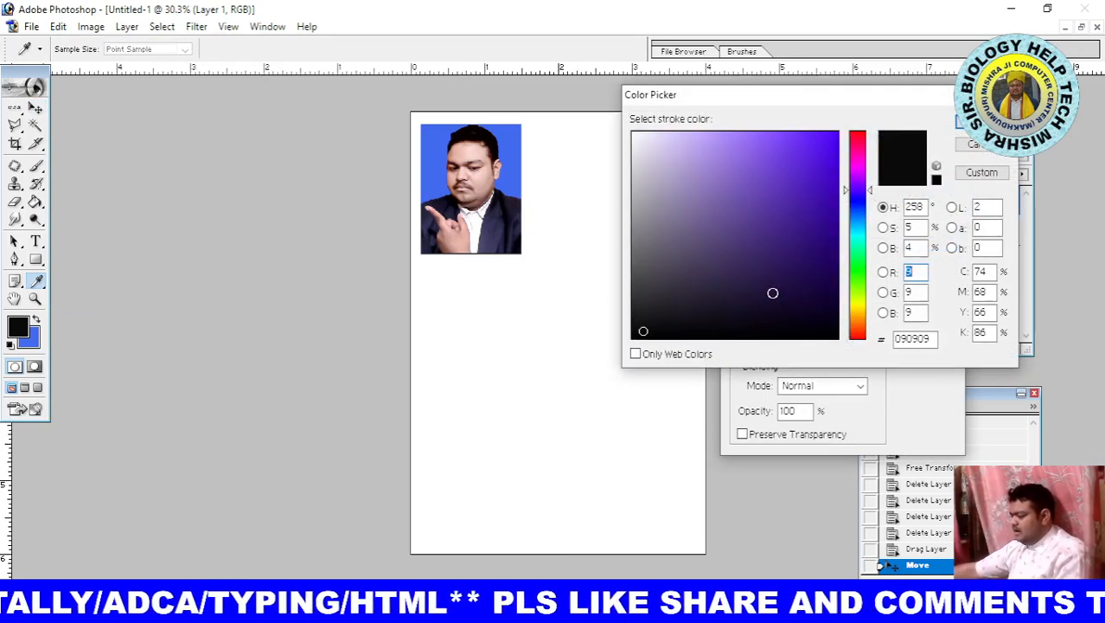
left_click(855, 296)
left_click(859, 204)
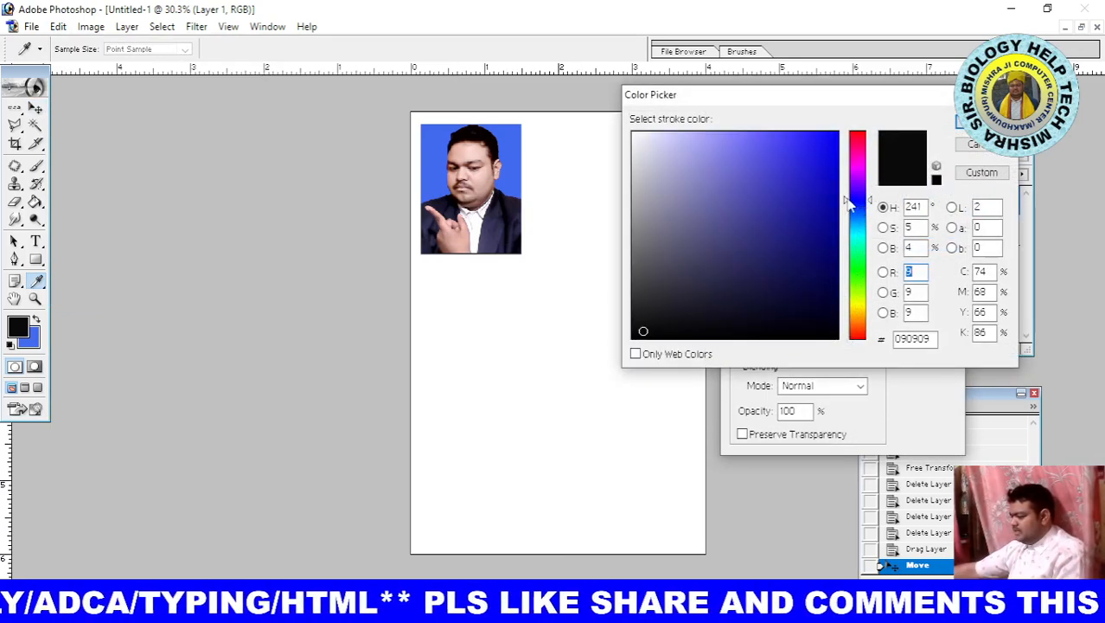
left_click(864, 259)
left_click(794, 191)
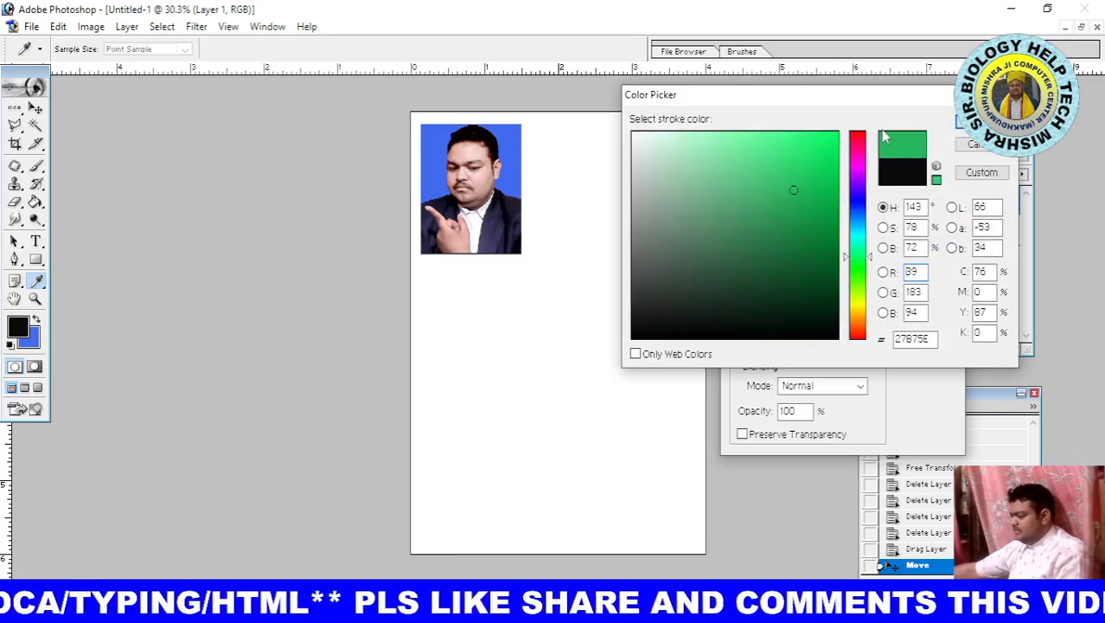
left_click(959, 122)
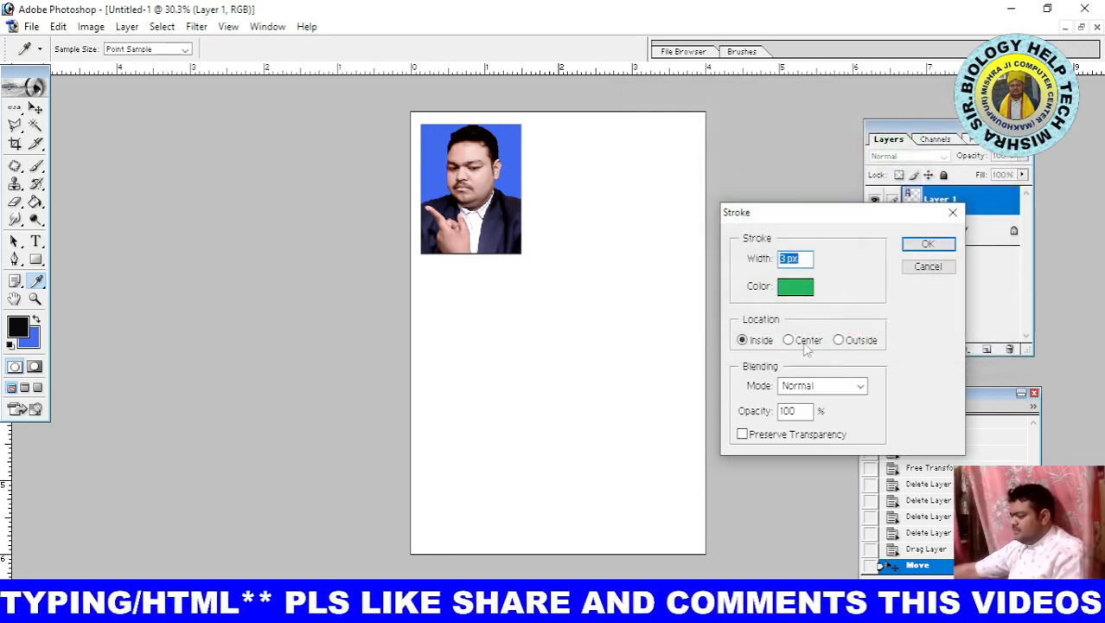
Step: Set the stroke location to Outside and apply the 3 px border around the portrait
left_click(839, 342)
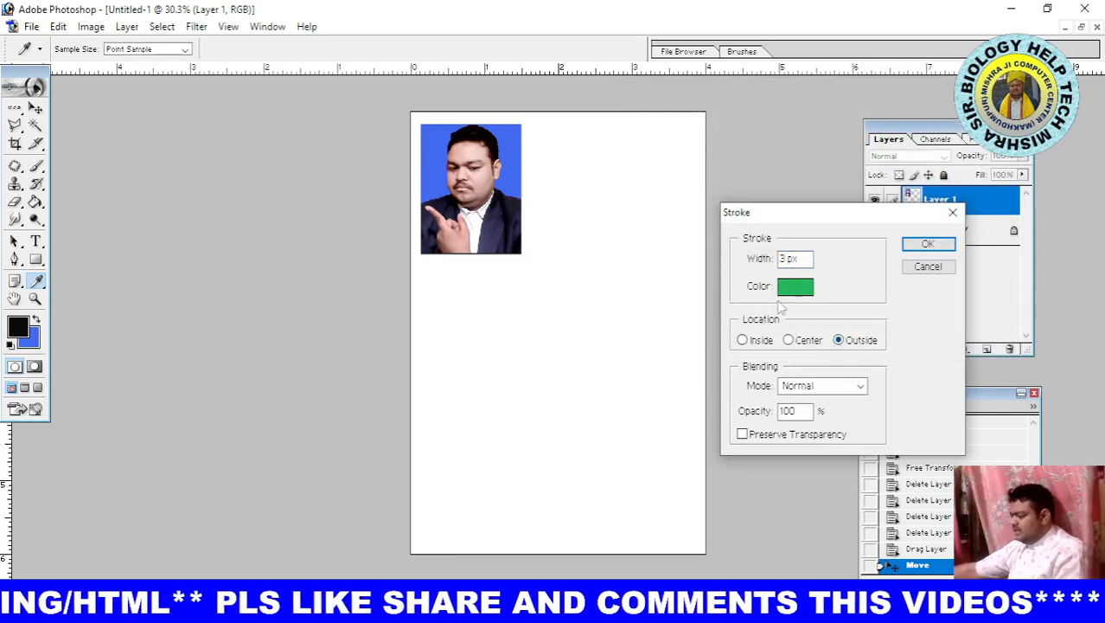
left_click(929, 246)
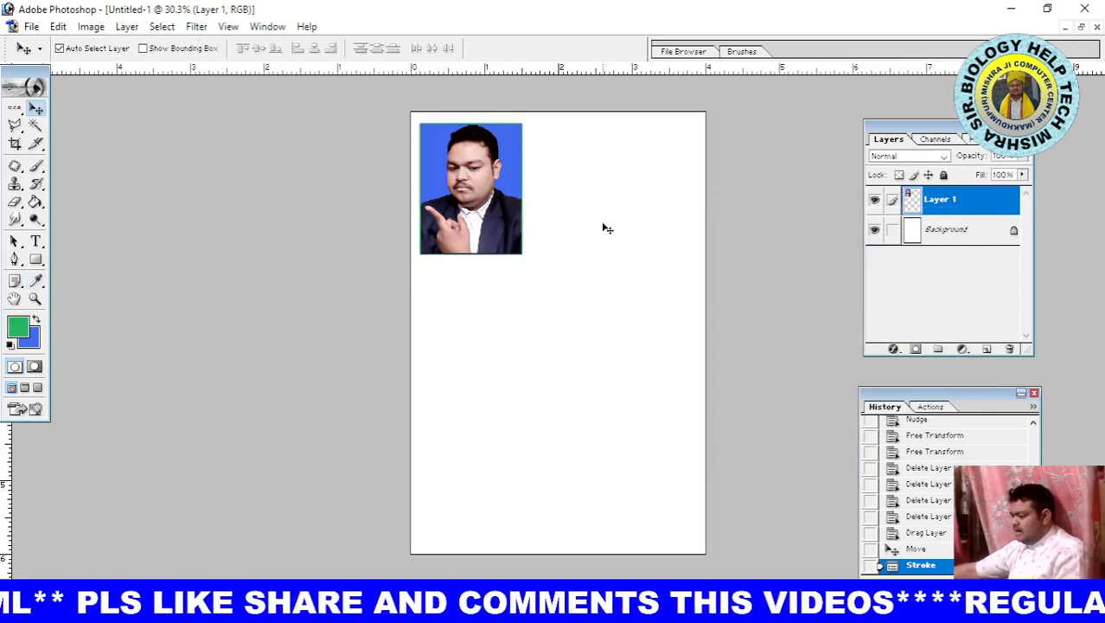
scroll(595, 303, "down", 1)
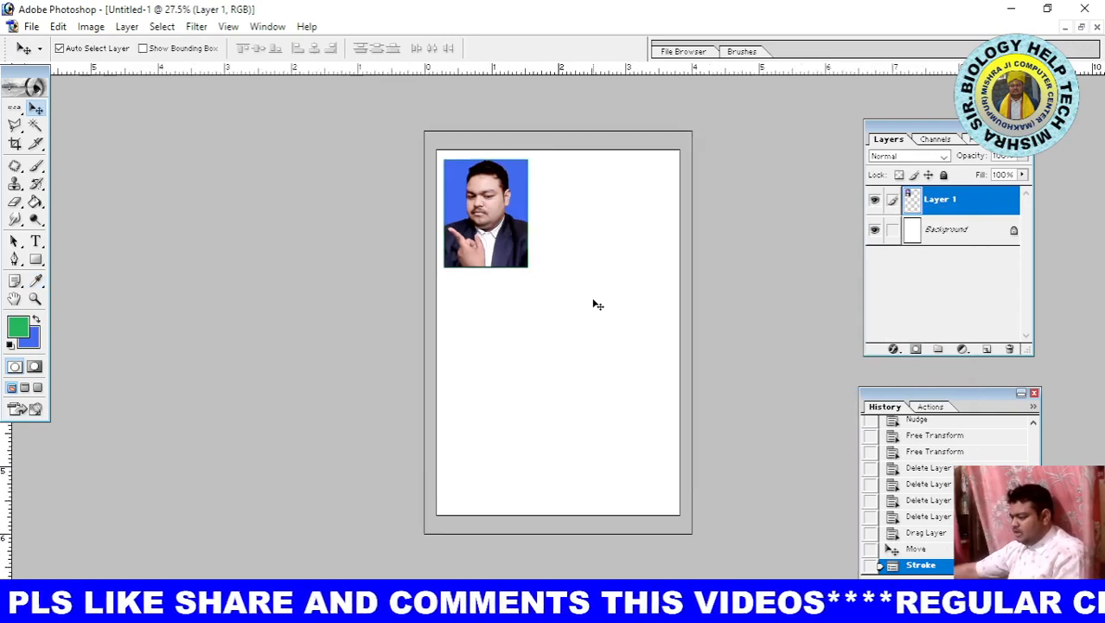
scroll(595, 303, "up", 2)
scroll(596, 288, "down", 2)
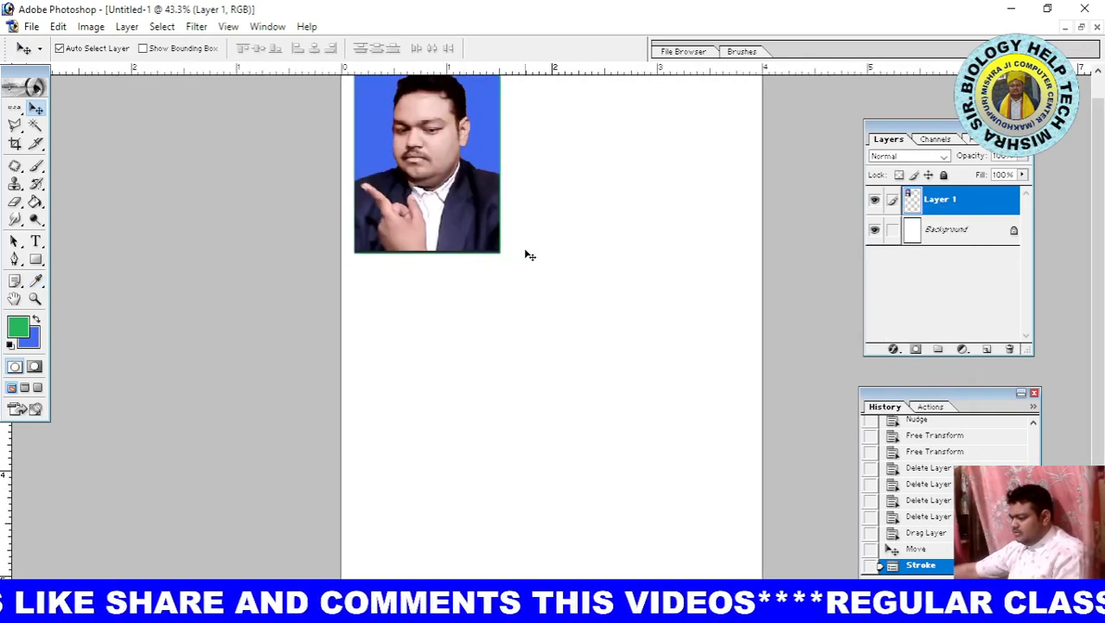
scroll(529, 255, "up", 2)
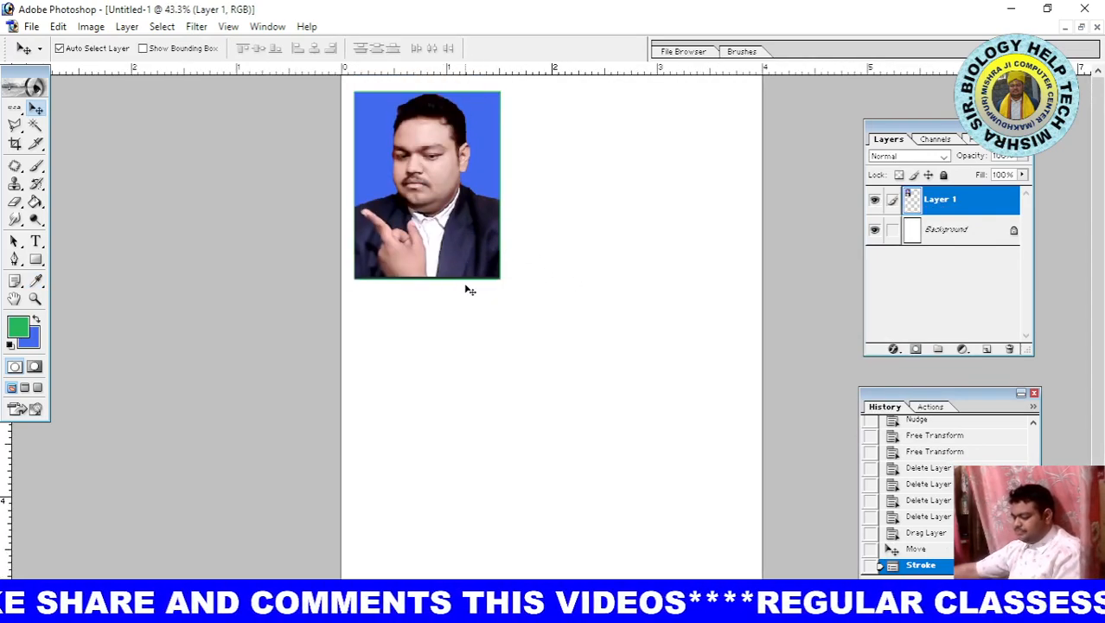
Step: Scale the bordered portrait down and place it near the sheet's upper-left corner
scroll(461, 284, "down", 1)
scroll(461, 280, "down", 1)
scroll(463, 276, "up", 2)
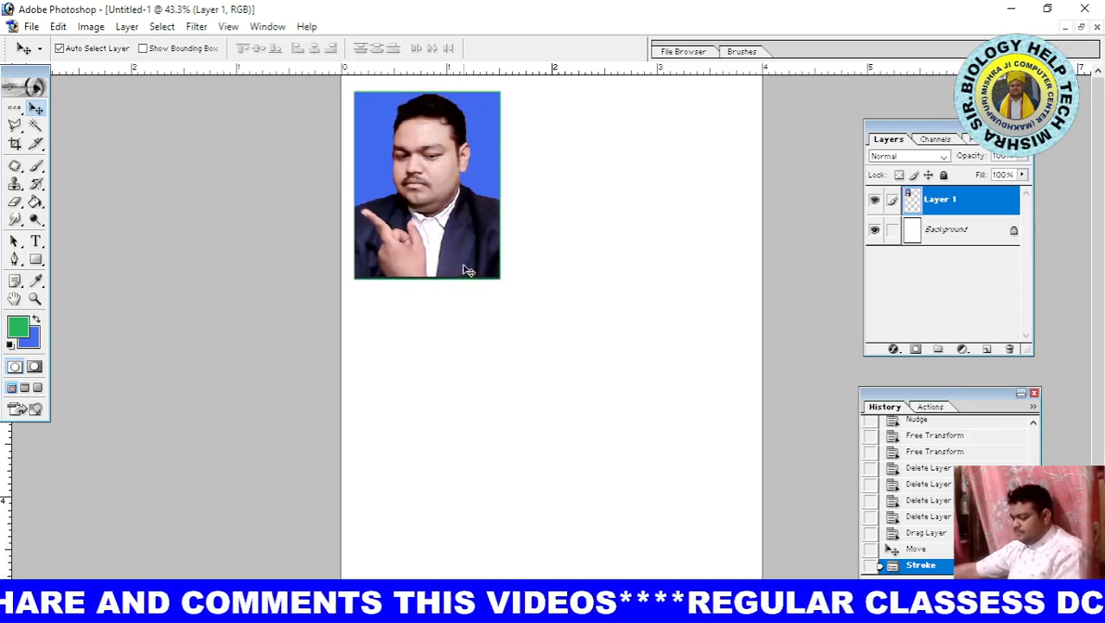
key("ctrl+minus")
key("ctrl+minus")
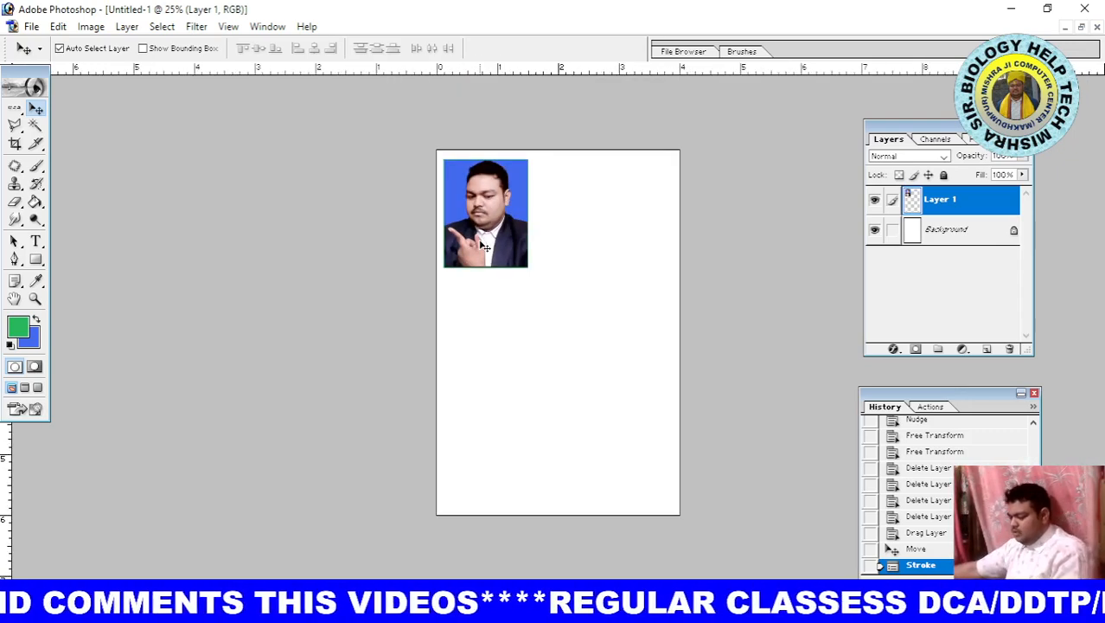
key("ctrl+t")
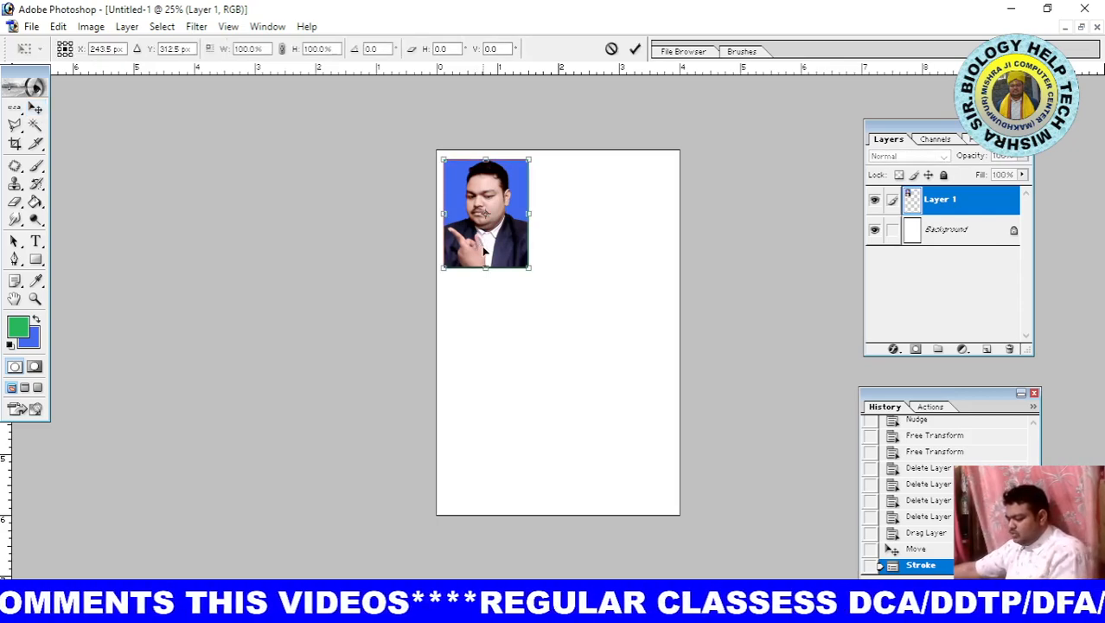
left_click_drag(531, 269, 490, 224)
key("Return")
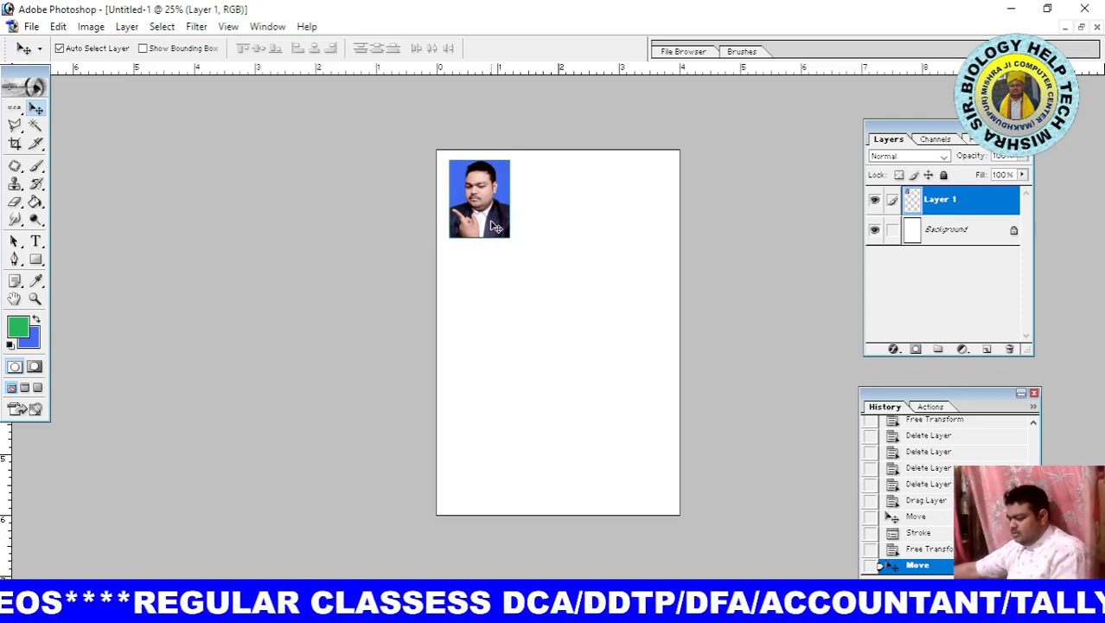
Step: Enlarge the portrait to about 115.8% width and 116.5% height, keeping its upper-left corner in place
key("ctrl+t")
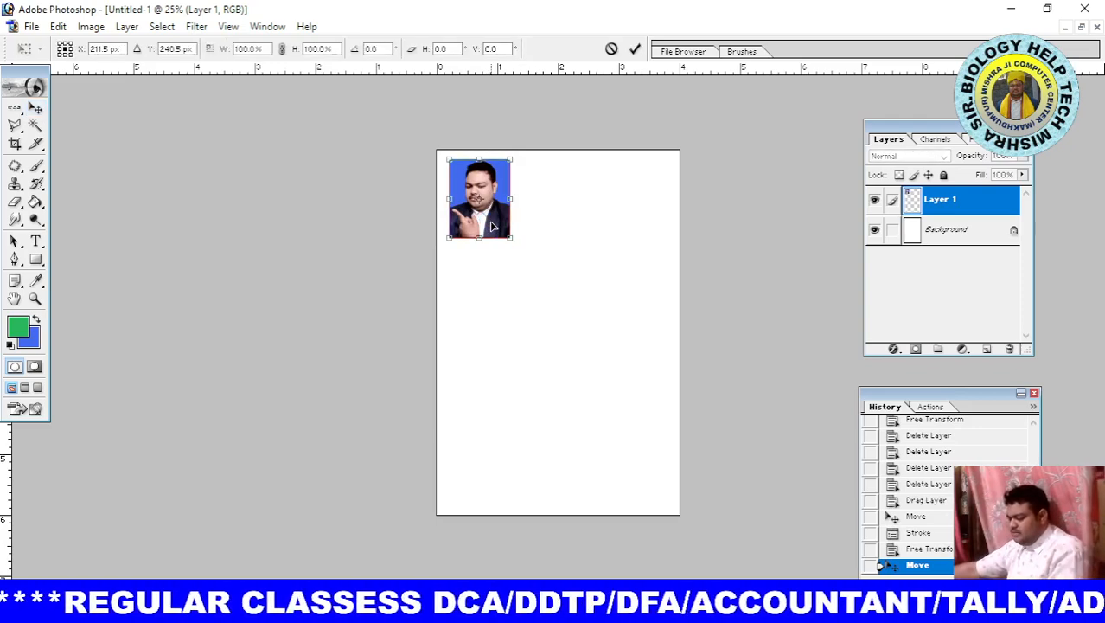
left_click_drag(516, 241, 519, 251)
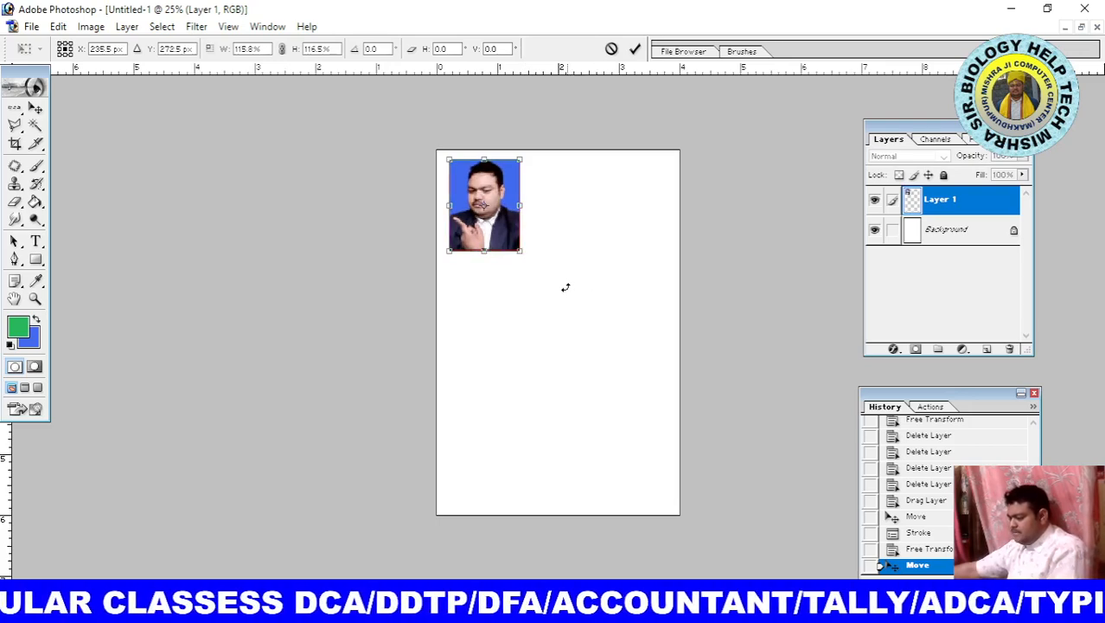
key("Return")
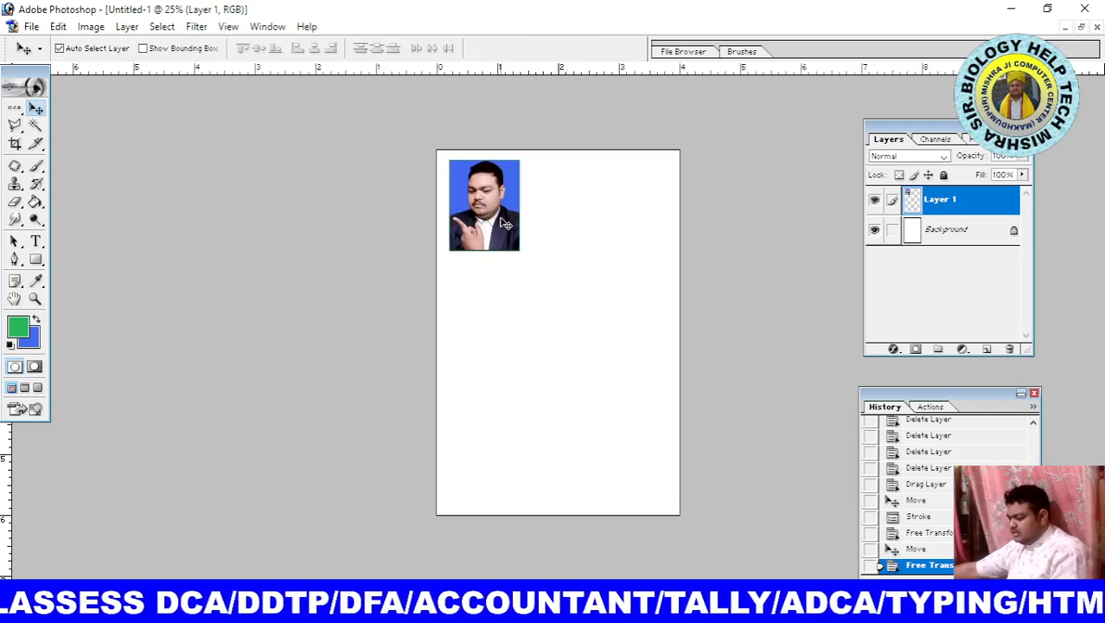
Step: Duplicate the portrait twice across the sheet to form a row of three and nudge the first portrait slightly left
left_click_drag(486, 217, 640, 220)
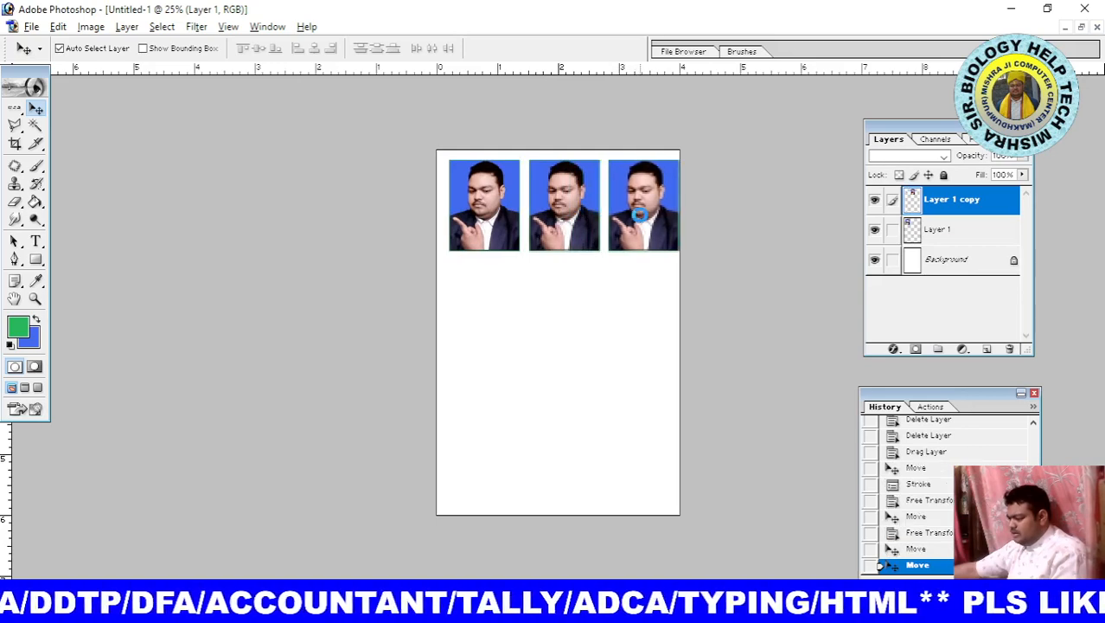
left_click(490, 234)
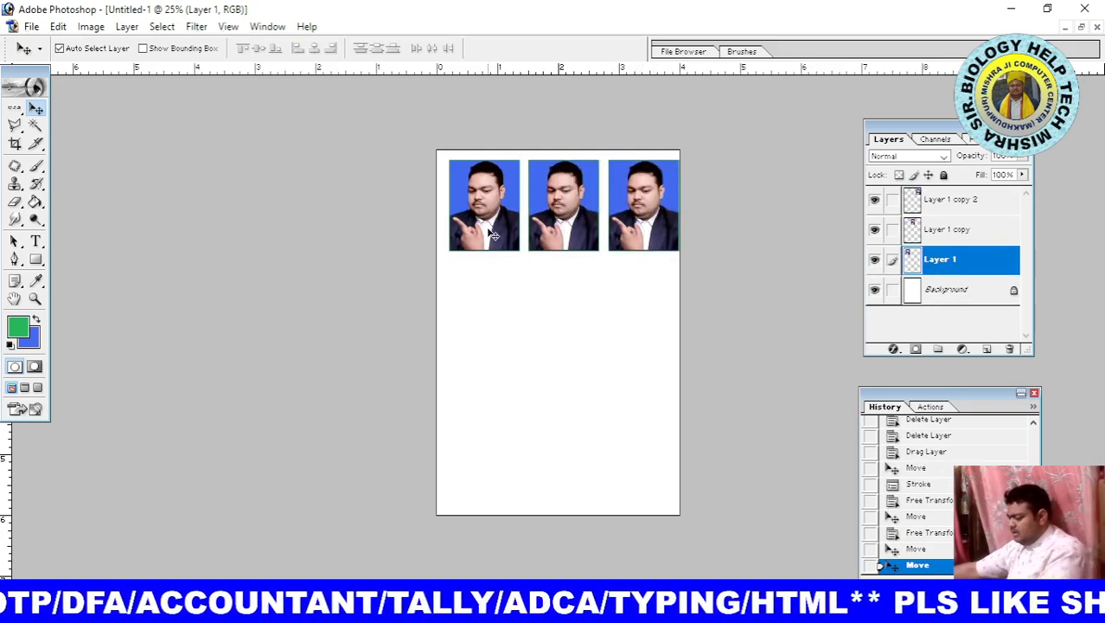
key("Left")
key("Left")
key("Left")
key("Left")
Step: Nudge the middle and third portraits left so the row of three is evenly spaced within the sheet
left_click(549, 219)
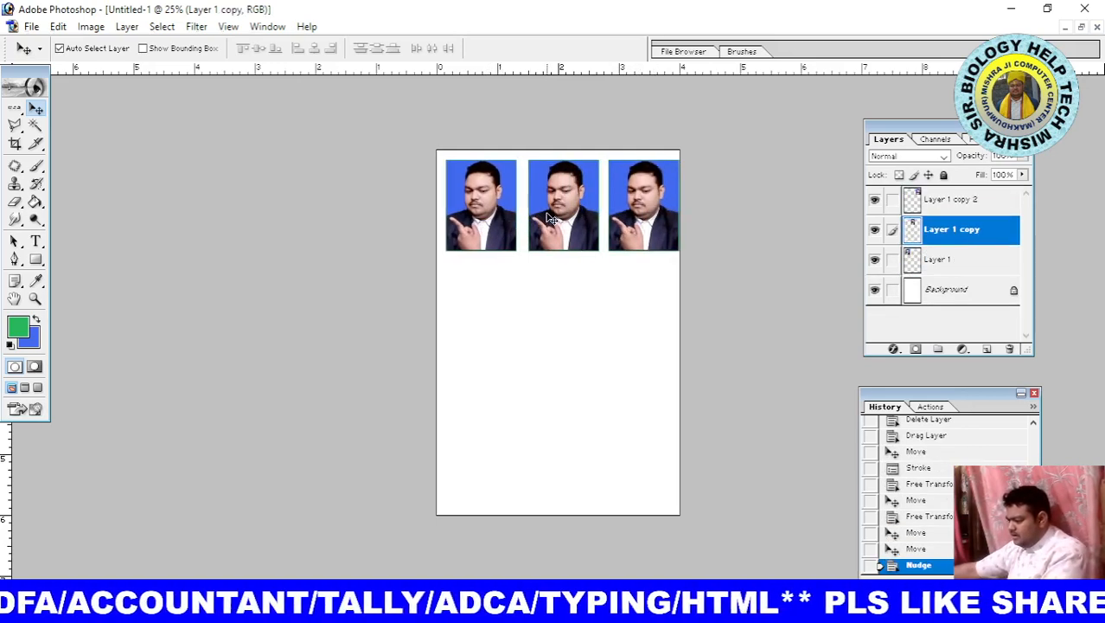
key("Left")
key("Left")
key("Left")
key("Left")
left_click(632, 234)
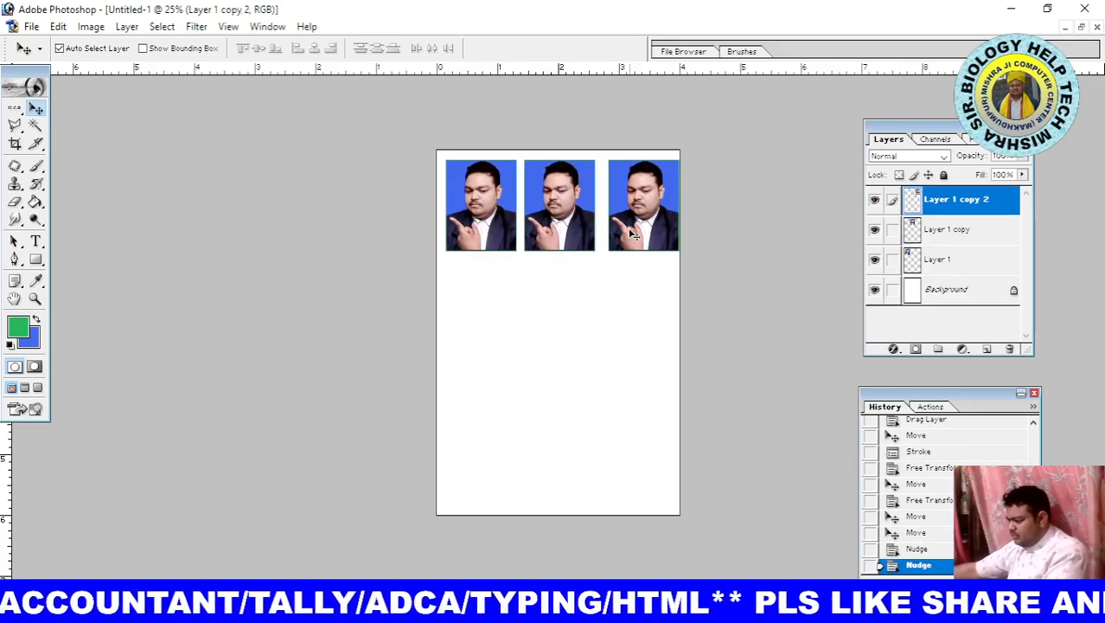
key("Left")
key("Left")
key("Left")
key("Left")
key("Left")
key("Left")
key("Left")
key("Left")
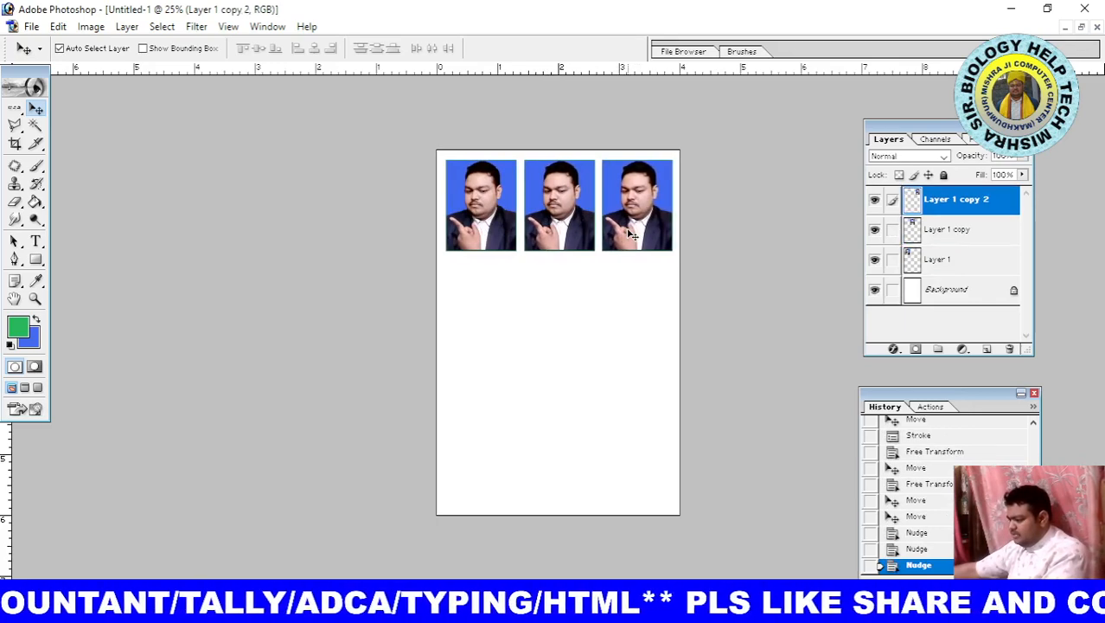
key("Left")
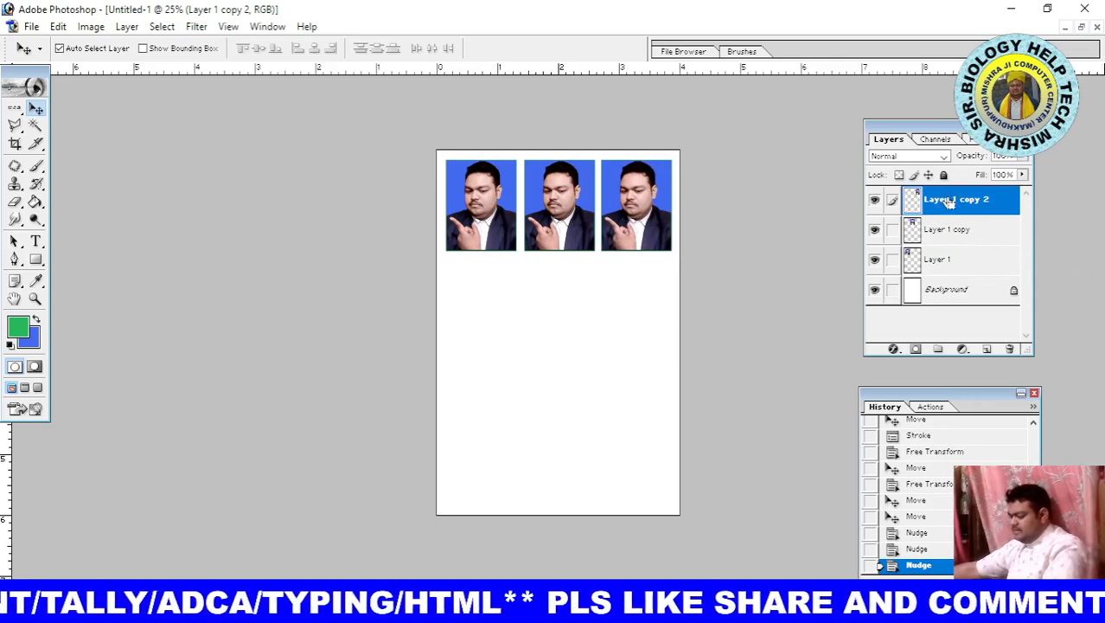
Step: Merge the three portraits into one layer and duplicate that row three times down the sheet
key("ctrl+e")
key("ctrl+e")
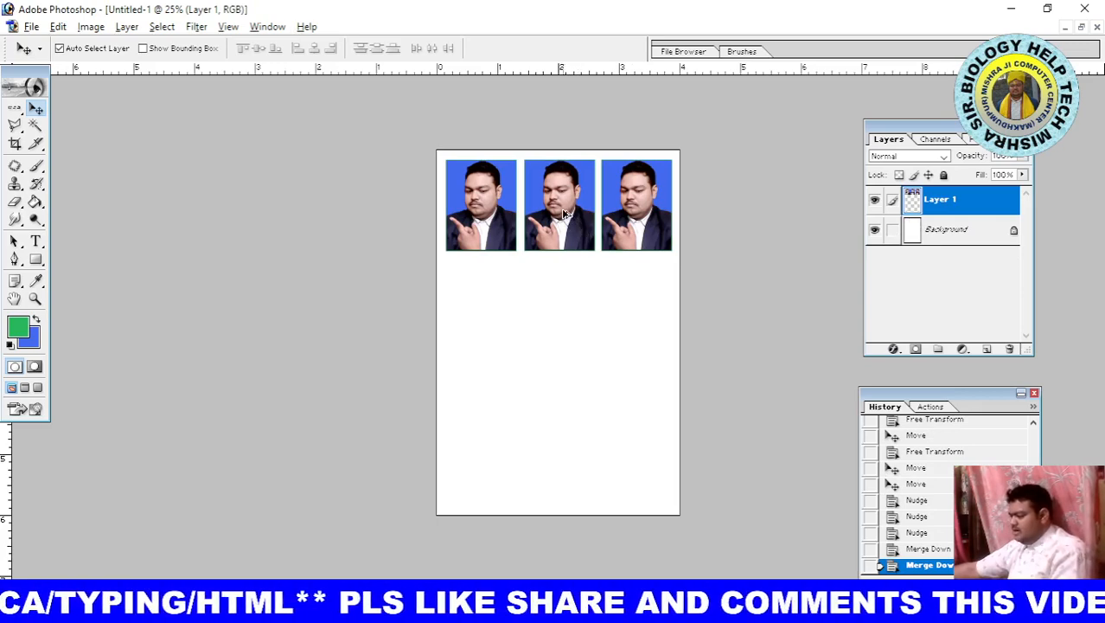
left_click_drag(563, 214, 593, 467)
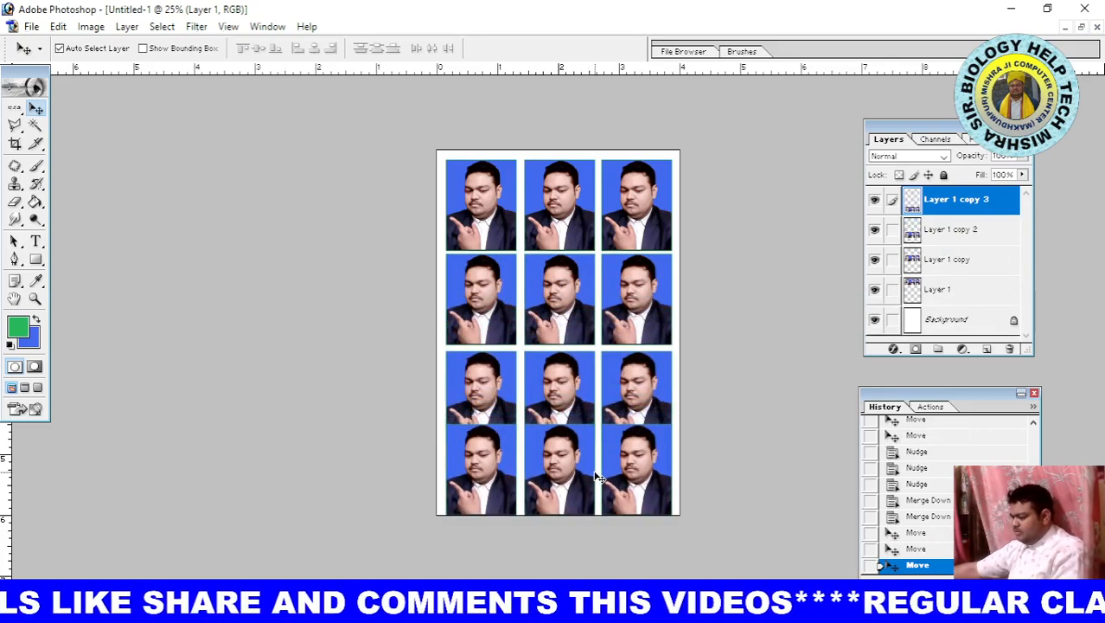
Step: Reduce the height of the first row of portraits to about 89.4% from its lower edge
left_click(551, 220)
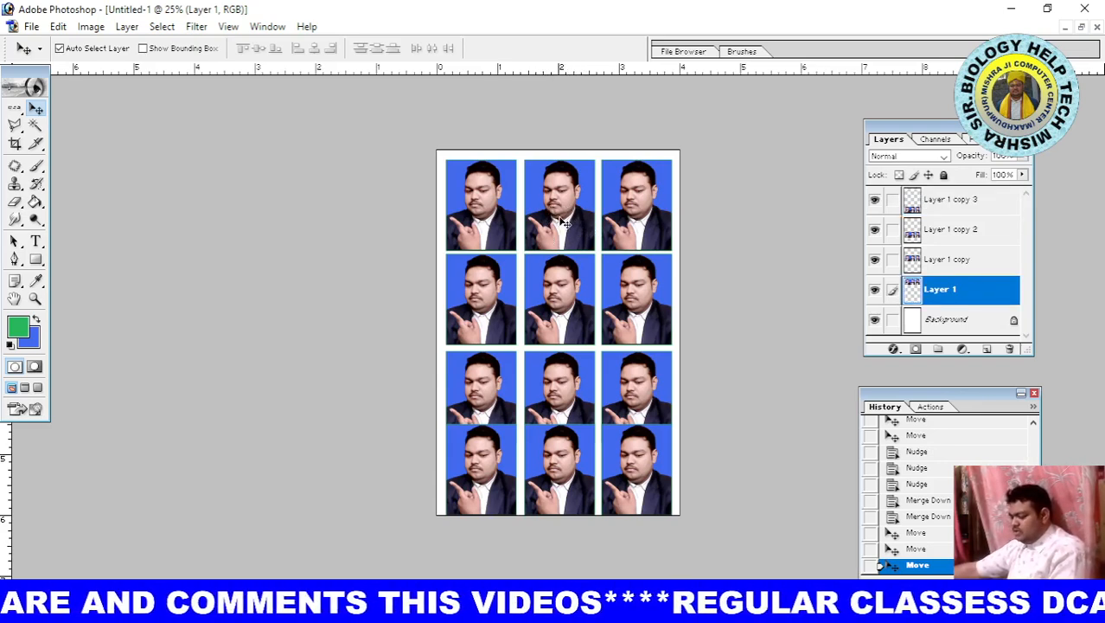
key("ctrl+t")
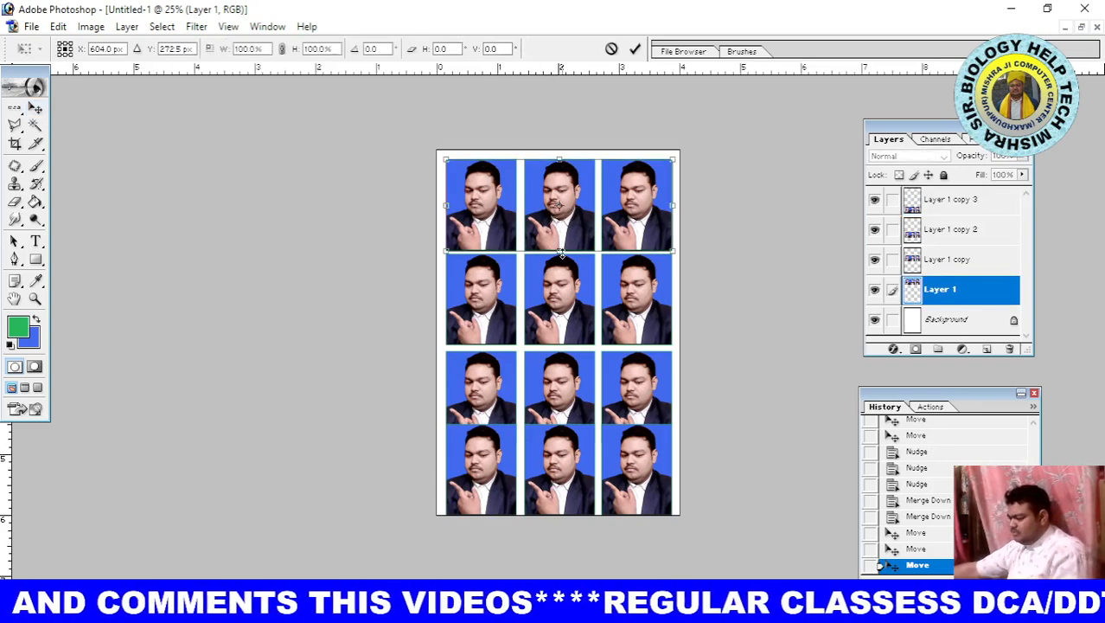
left_click_drag(562, 253, 560, 242)
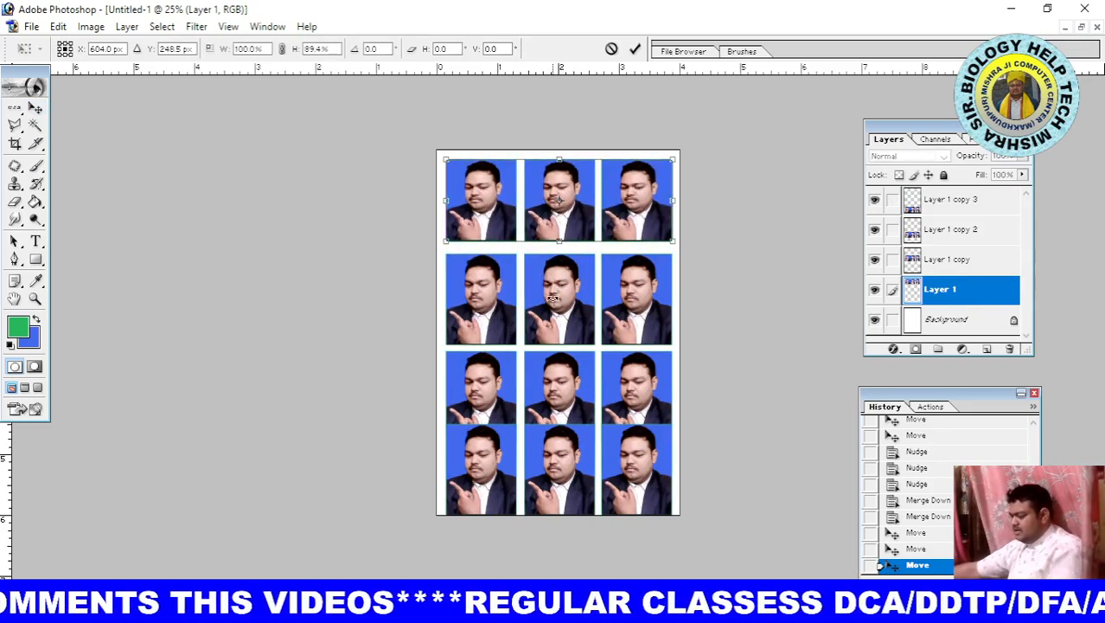
key("Return")
Step: Nudge the second row of portraits up to leave a narrow gap below the first row
left_click(551, 300)
key("Up")
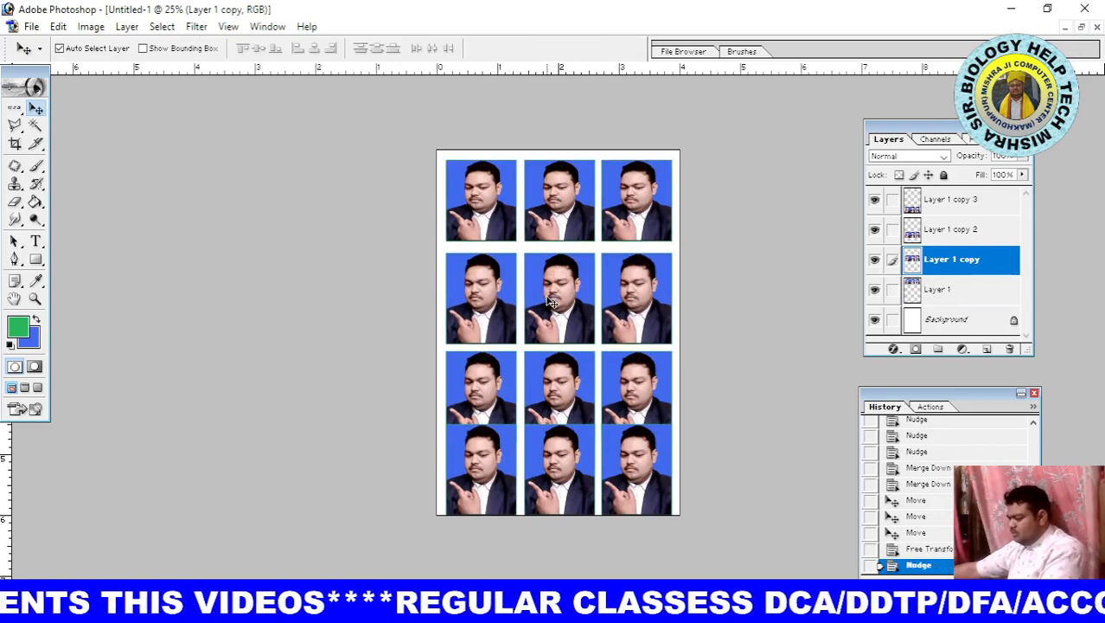
key("Up")
key("Up")
key("Up")
key("Up")
key("Up")
key("Up")
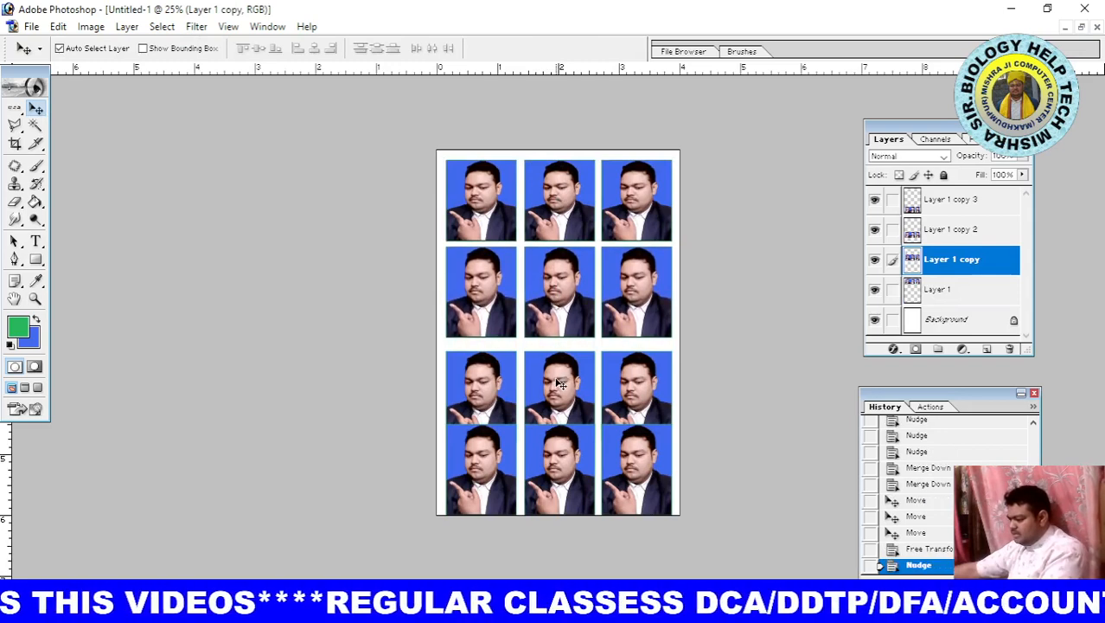
Step: Nudge the third row of portraits up close to the second row, leaving a thin gap between them
left_click(559, 383)
key("Up")
key("Up")
key("Up")
key("Up")
key("Up")
key("Up")
key("Up")
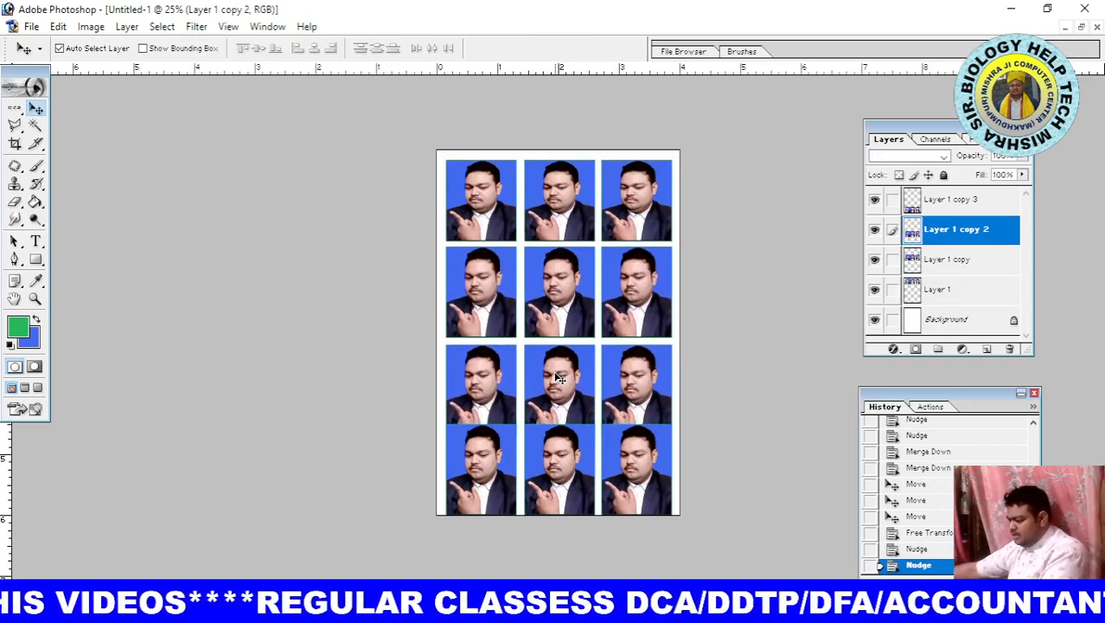
key("Up")
key("Up")
key("Up")
key("Up")
key("Up")
key("Up")
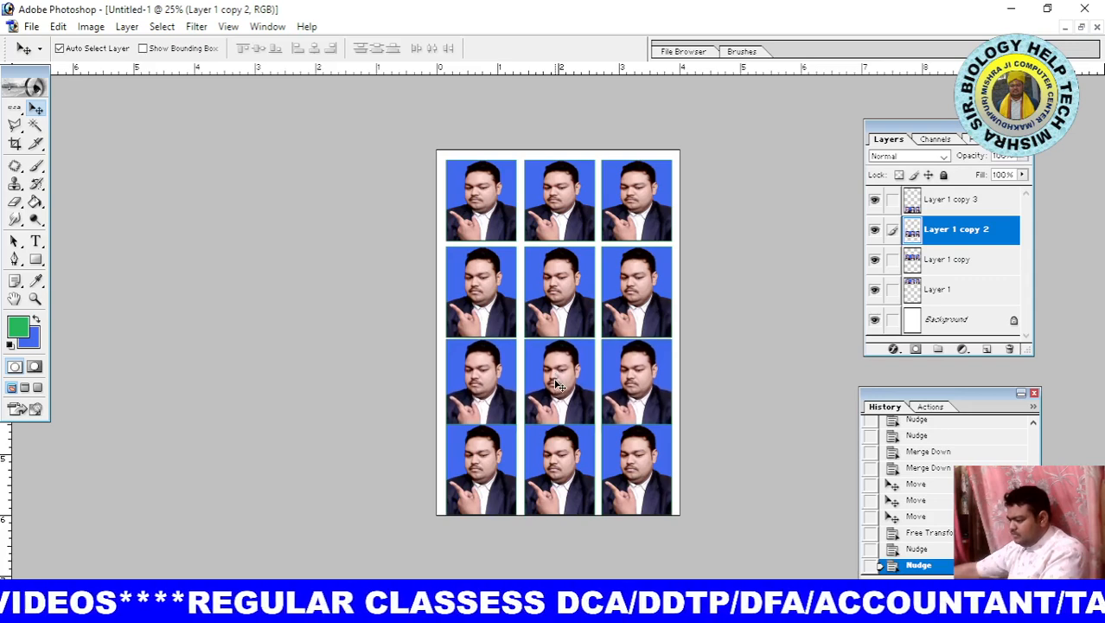
key("Down")
key("Down")
key("Down")
Step: Nudge the fourth row of portraits down until it clears the third row with a narrow gap
left_click(558, 477)
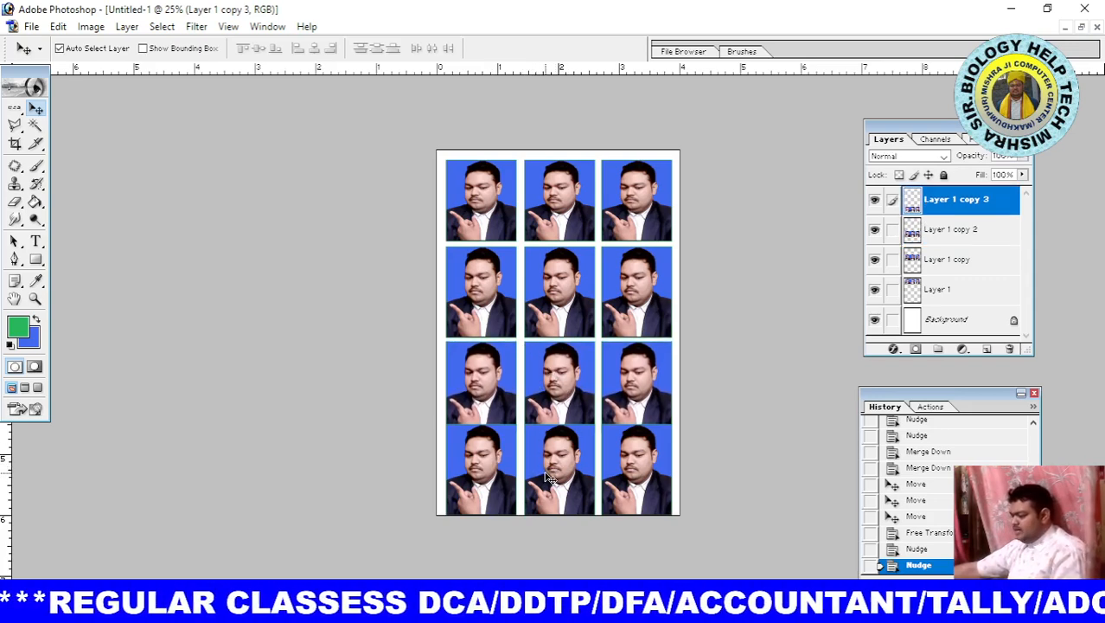
key("Up")
key("Down")
key("Down")
key("Down")
key("Down")
key("Down")
key("Down")
key("Down")
key("Down")
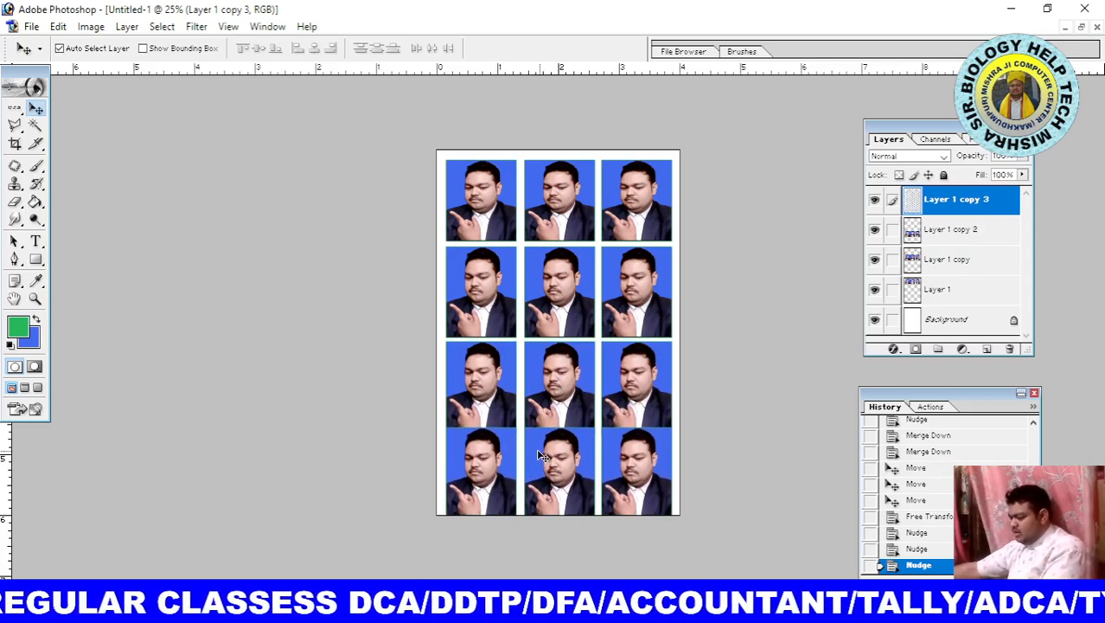
key("Down")
key("Down")
key("Down")
key("Down")
key("Down")
key("Down")
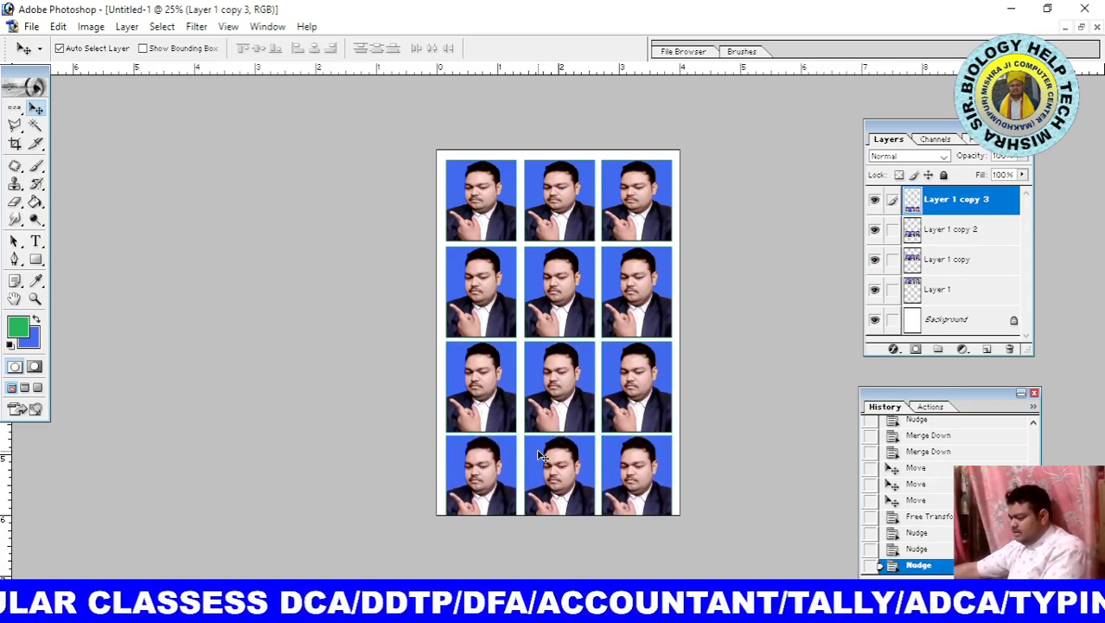
Step: Merge the second and third row layers with the first row into Layer 1
left_click(567, 307)
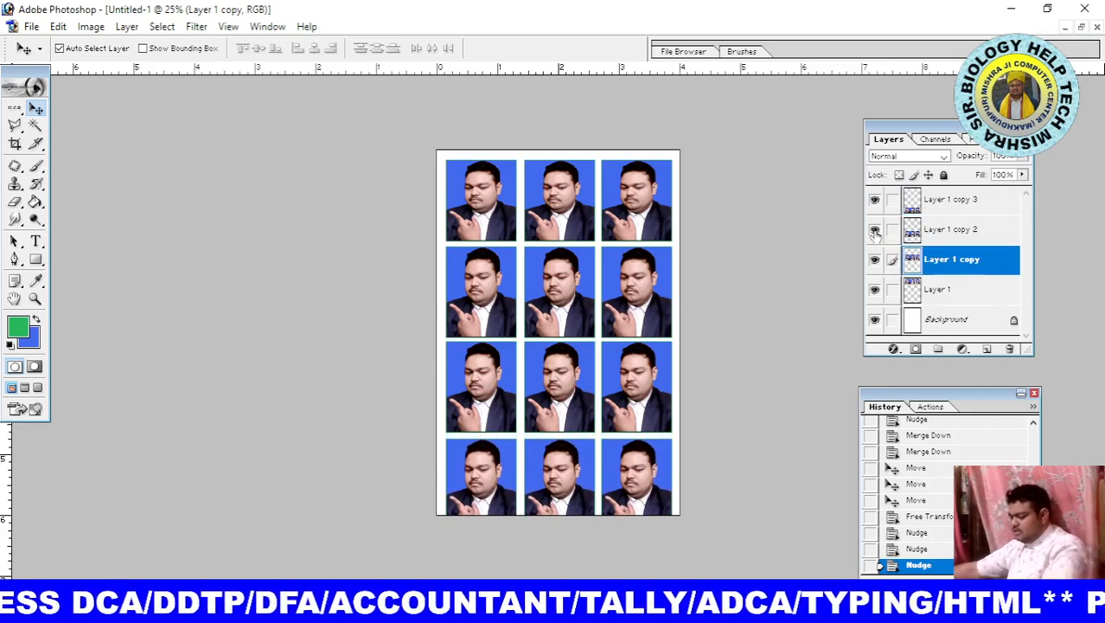
key("ctrl+e")
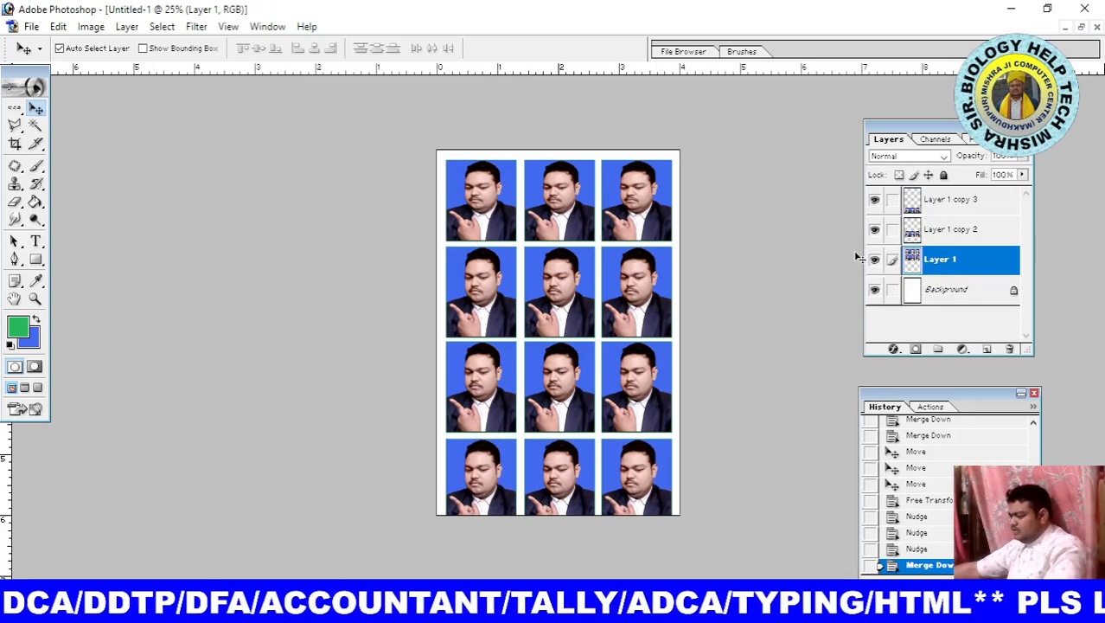
left_click(929, 234)
key("ctrl+e")
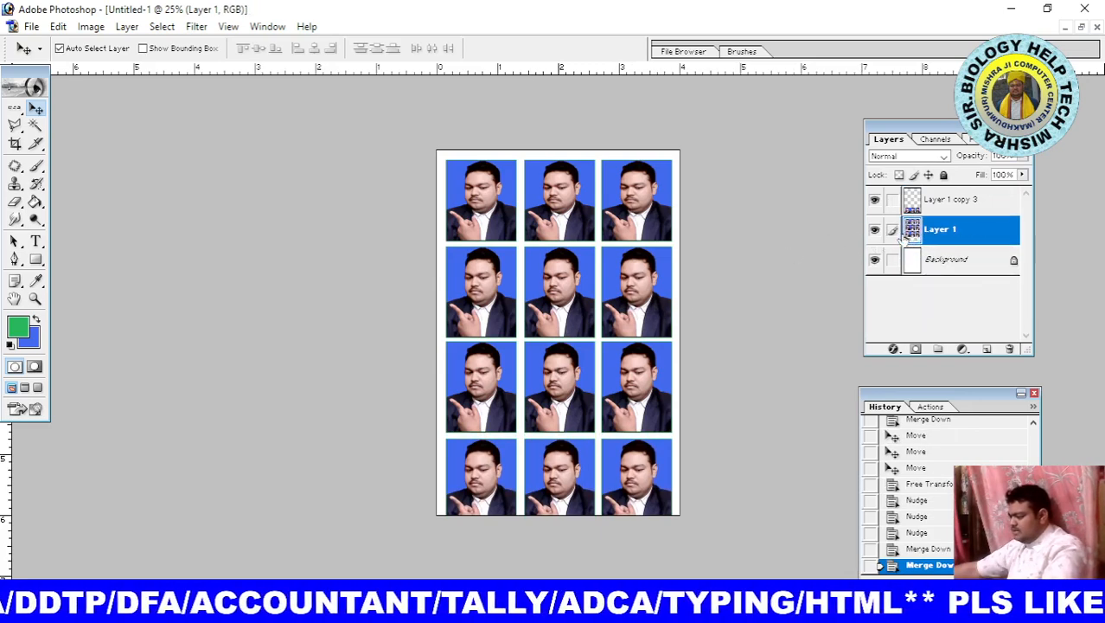
Step: Load the fourth row's outline as a selection and merge its layer, Layer 1 copy 3, into Layer 1
left_click(942, 207, "ctrl")
key("ctrl+e")
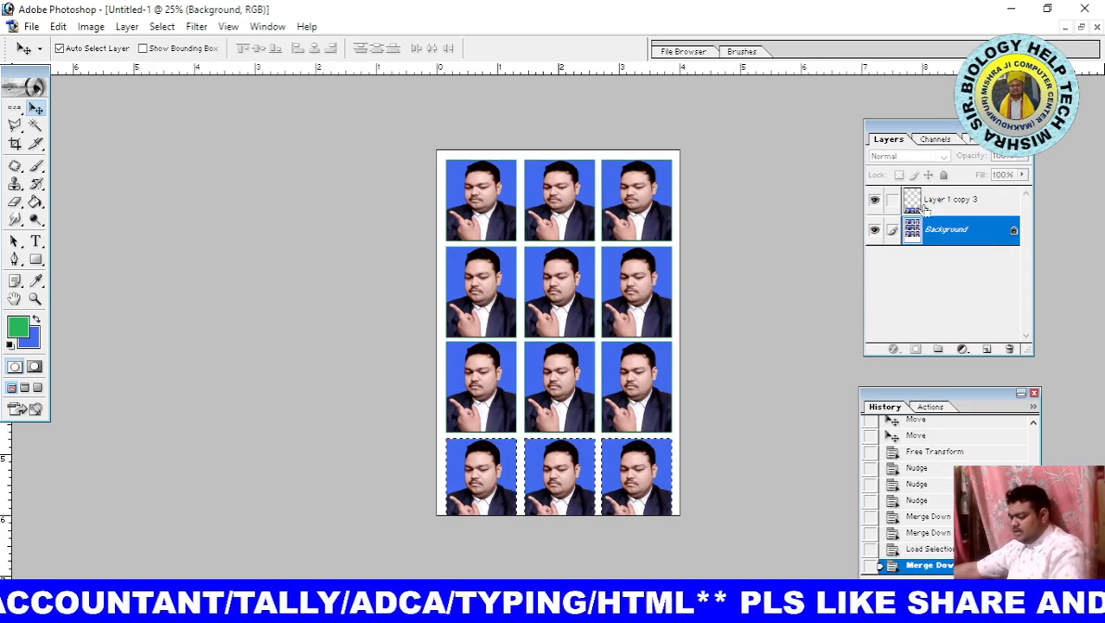
key("ctrl+z")
left_click(926, 202)
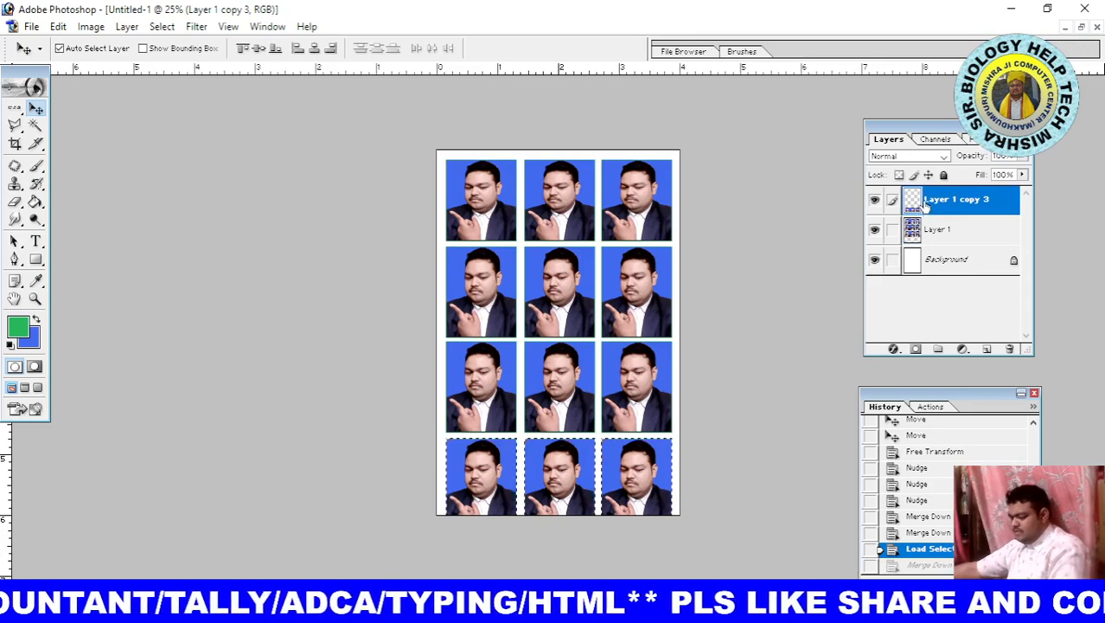
key("ctrl+e")
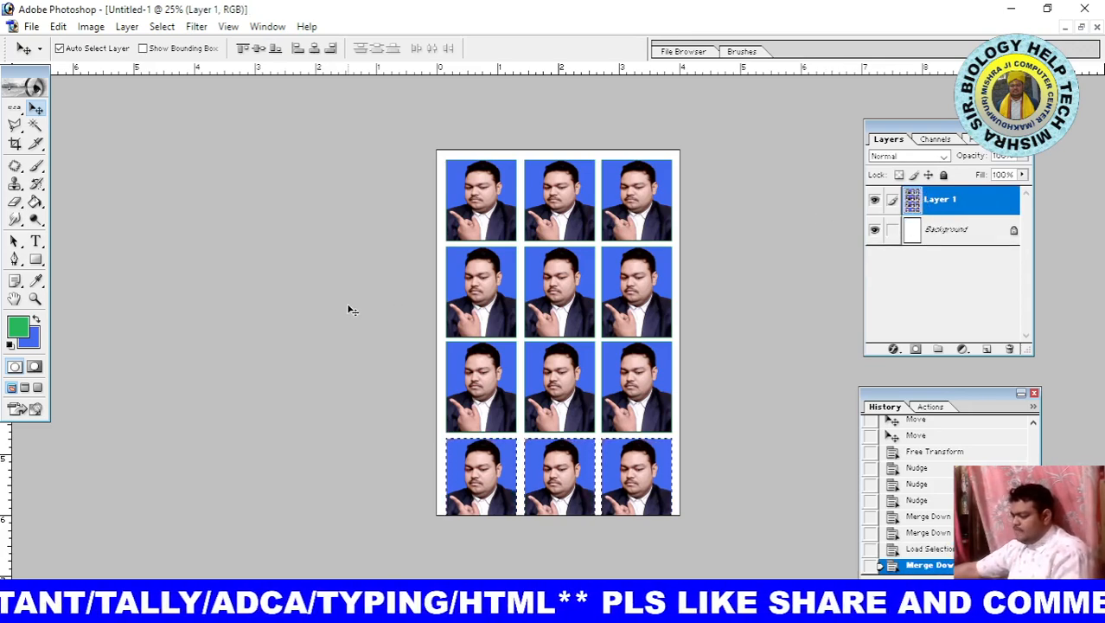
Step: Reduce the selected fourth row's height to about 72.5% so it fits on the sheet, and clear the selection
key("ctrl+t")
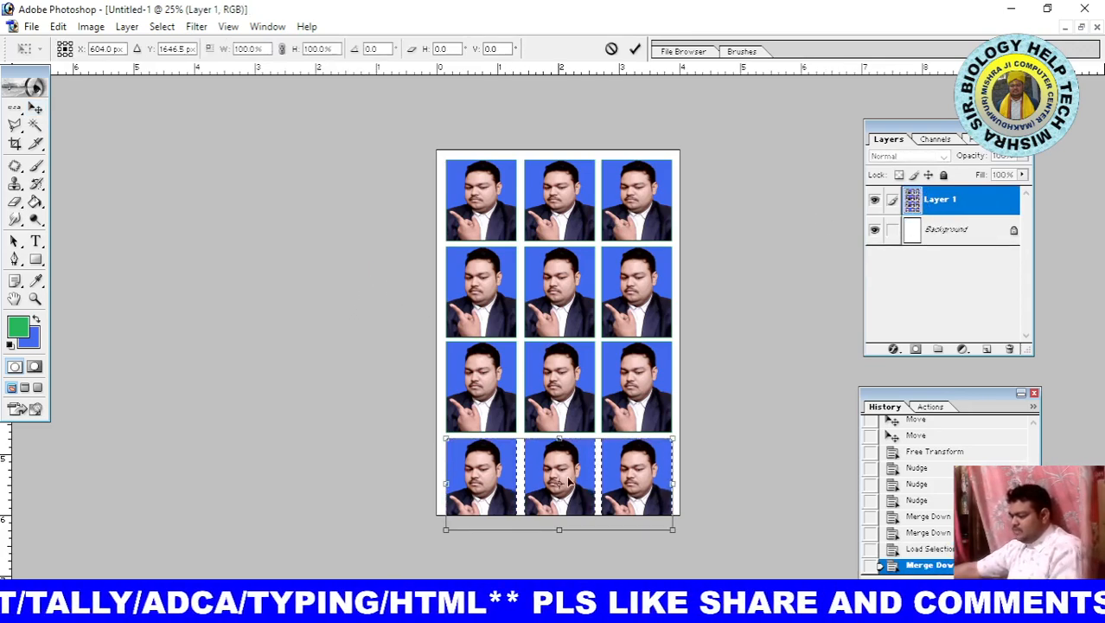
left_click_drag(558, 529, 563, 505)
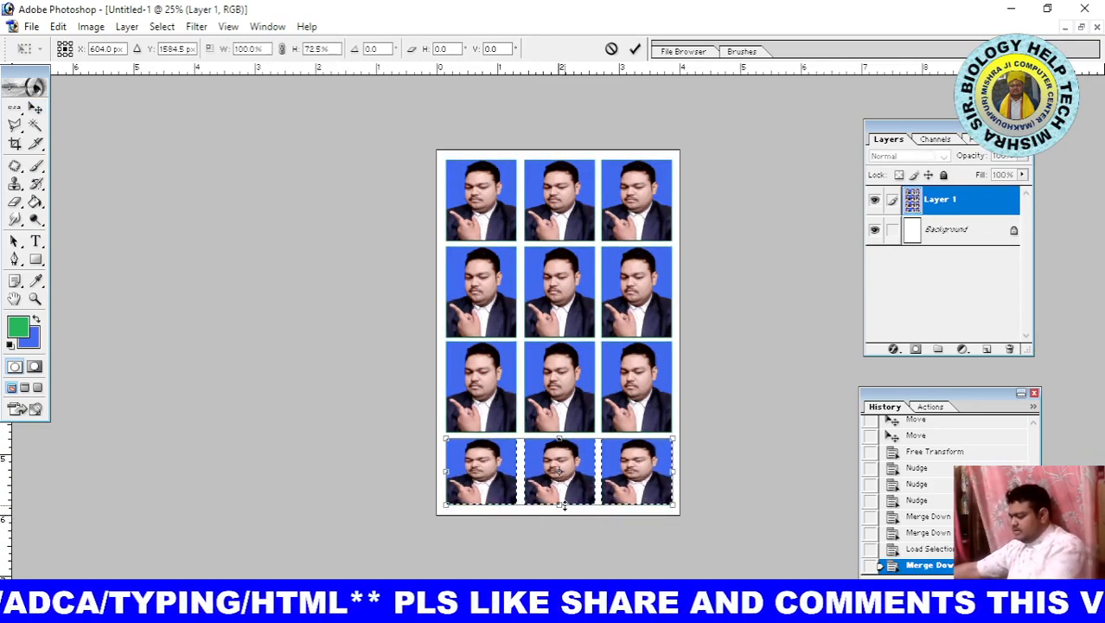
key("Return")
key("ctrl+d")
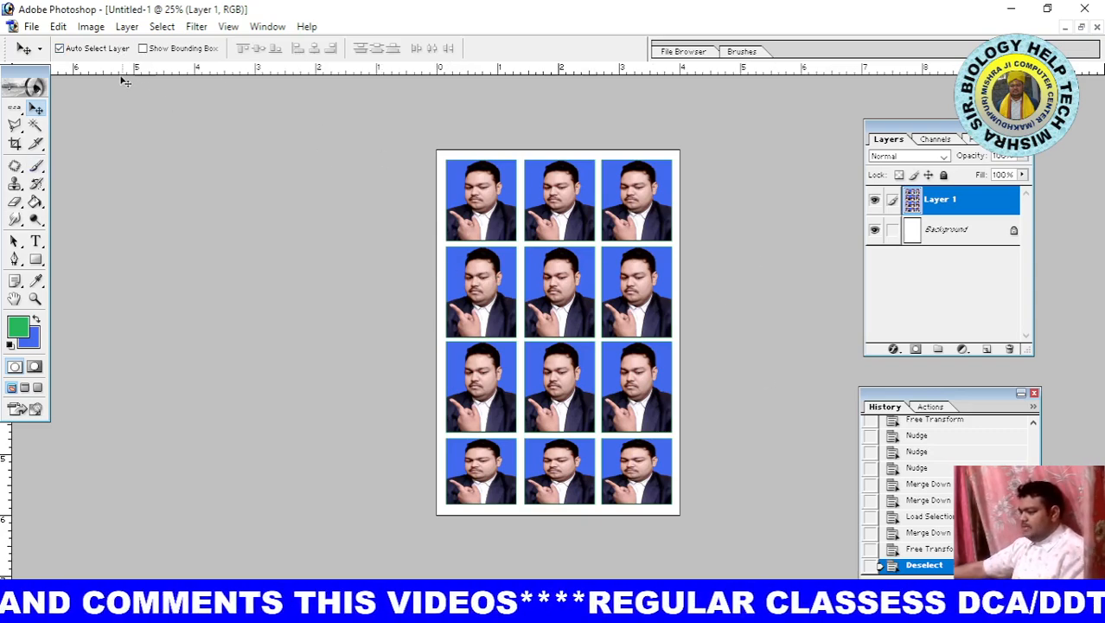
Step: Set up saving the photo sheet in Photoshop PDF format, naming the file with the subject's name followed by 12
left_click(31, 26)
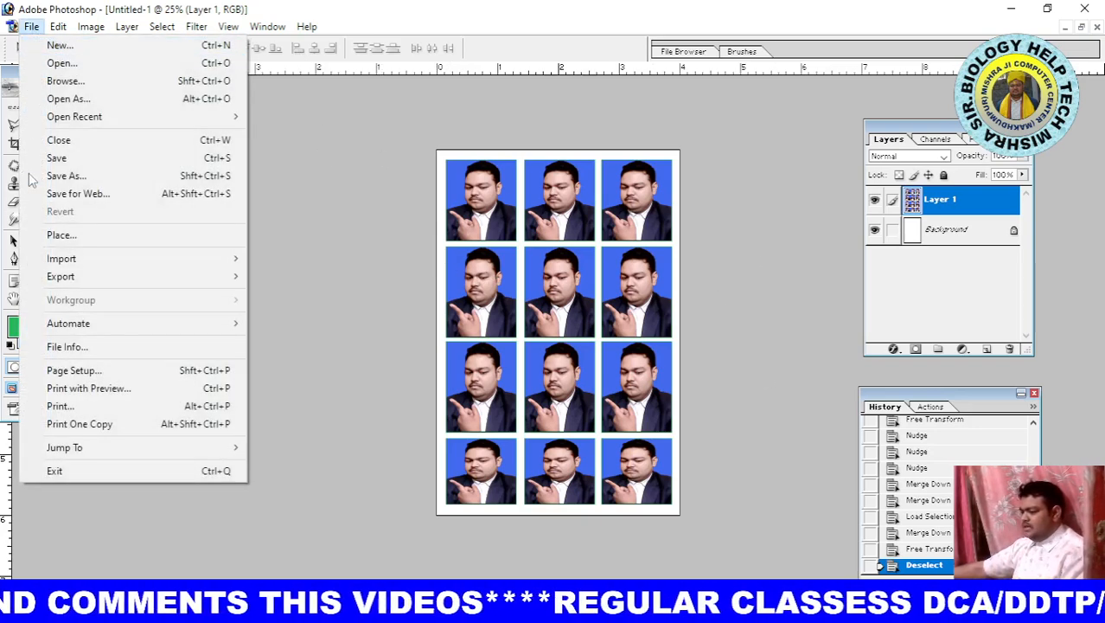
left_click(85, 162)
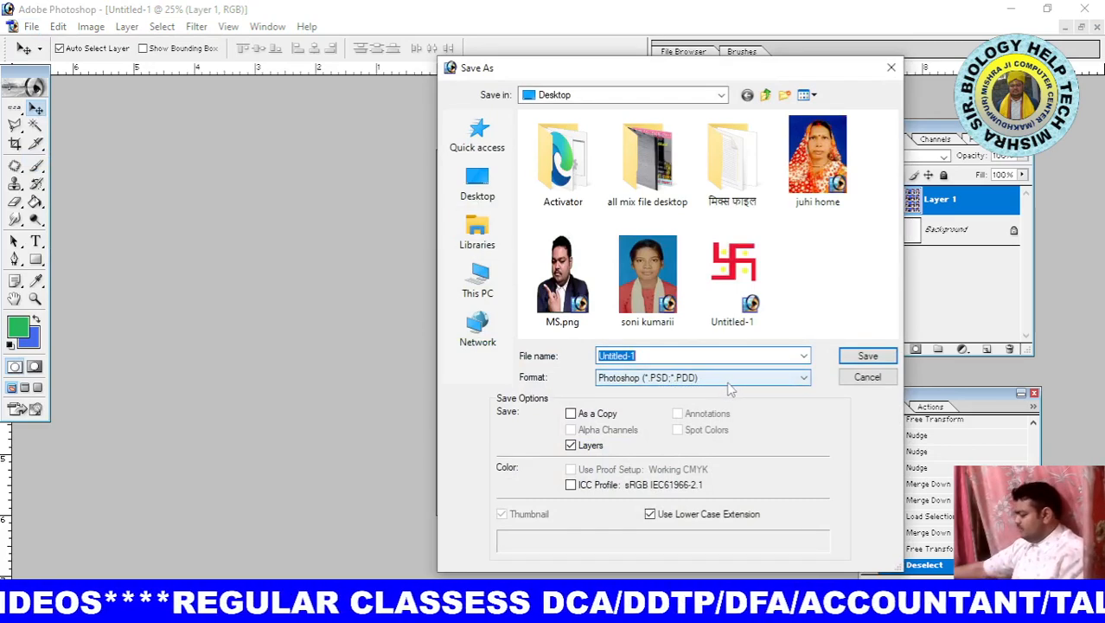
left_click(729, 379)
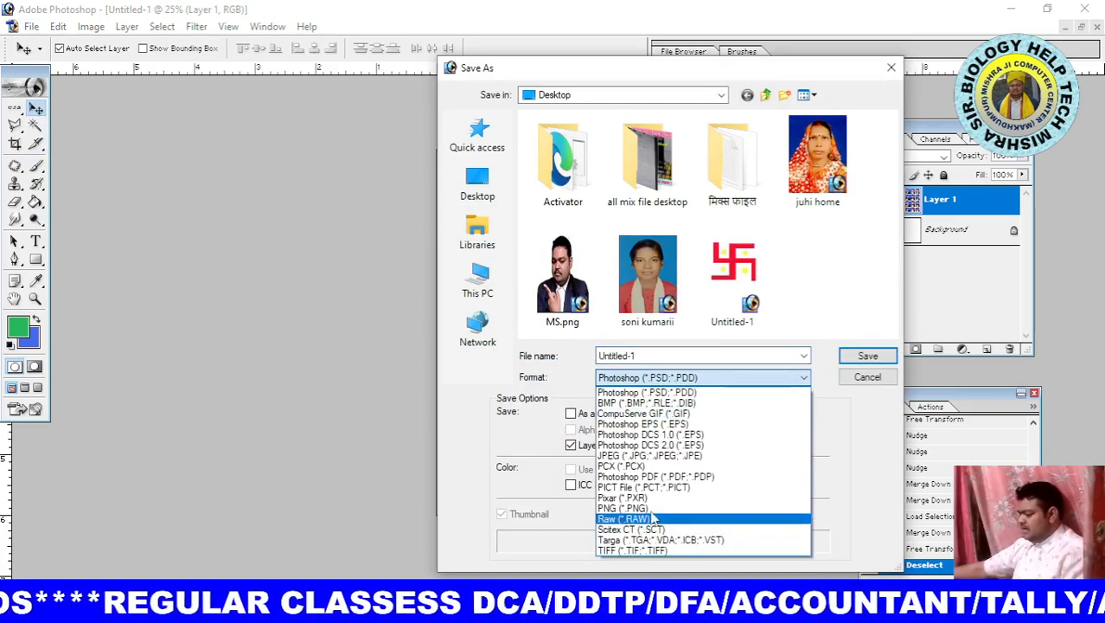
left_click(654, 476)
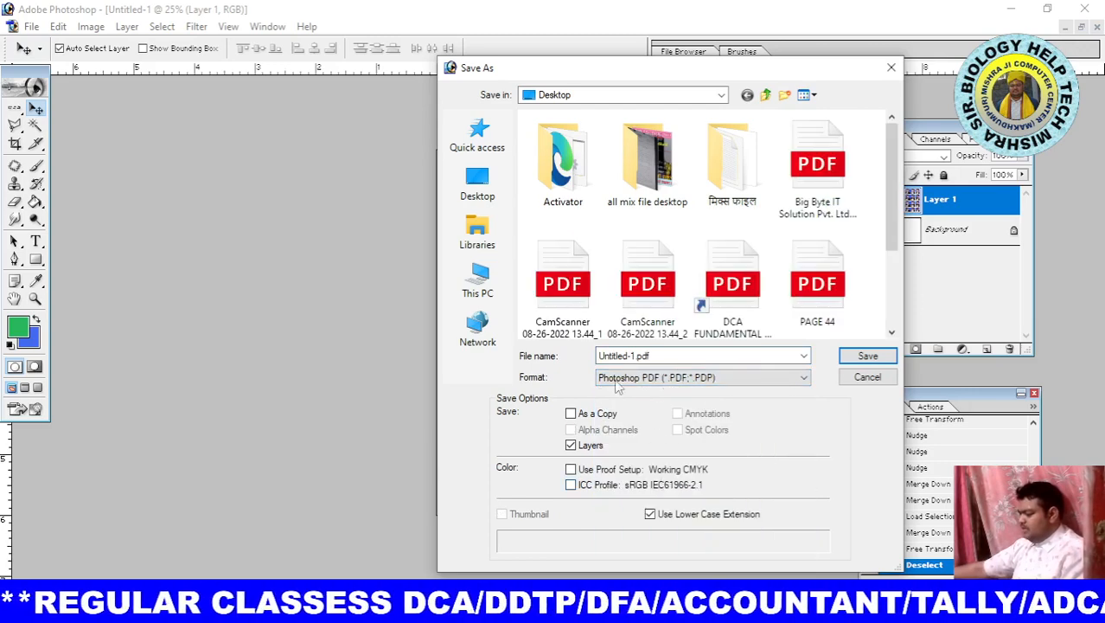
left_click(651, 362)
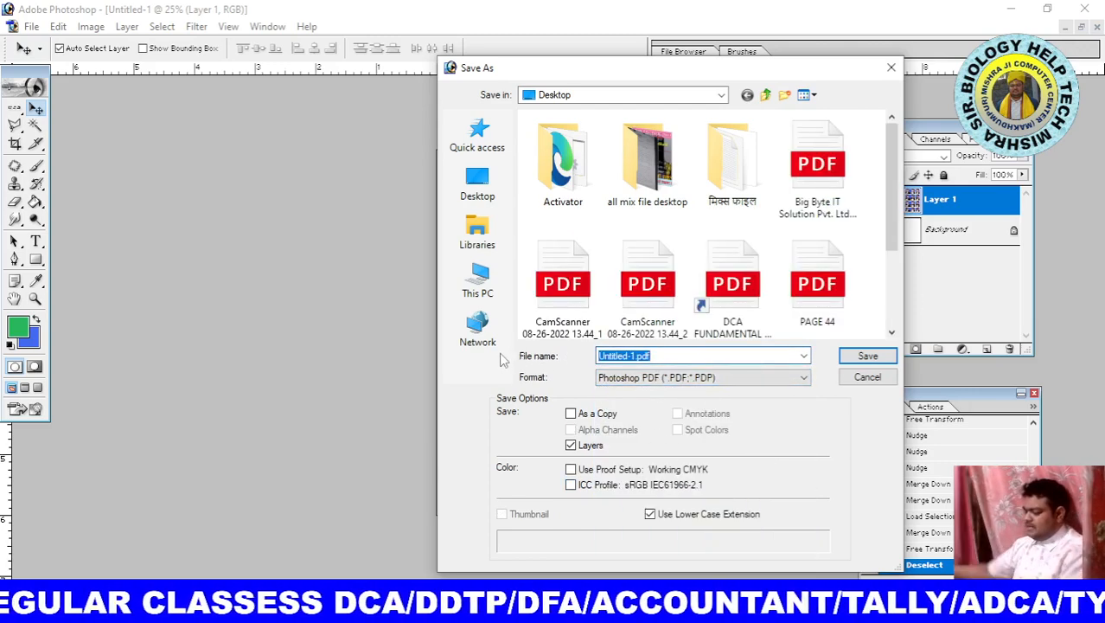
type("mishra sir")
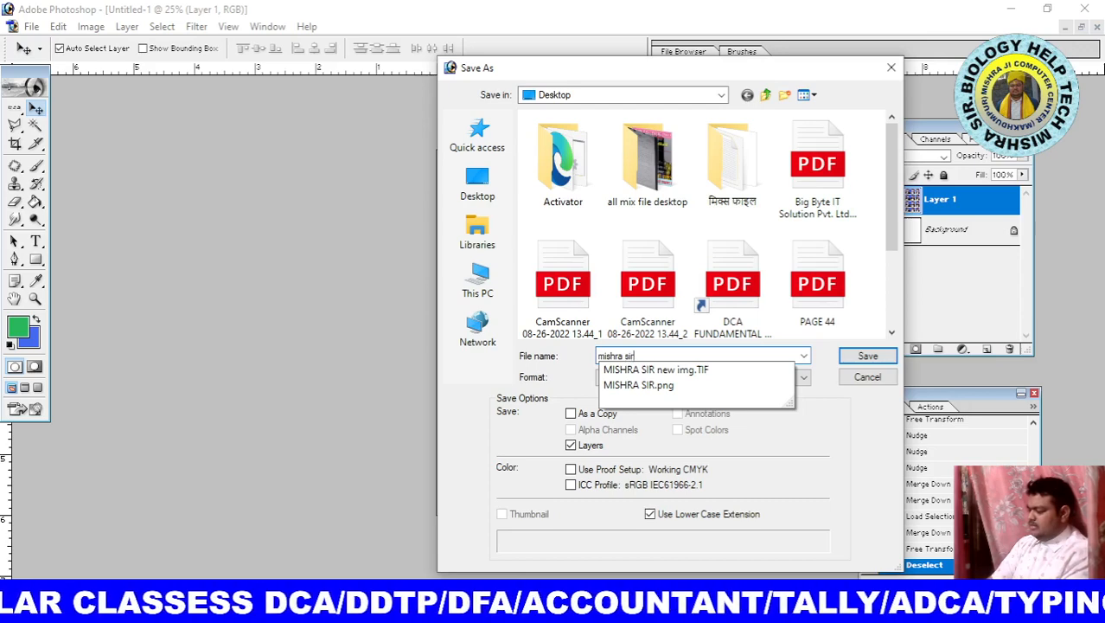
type(" 12")
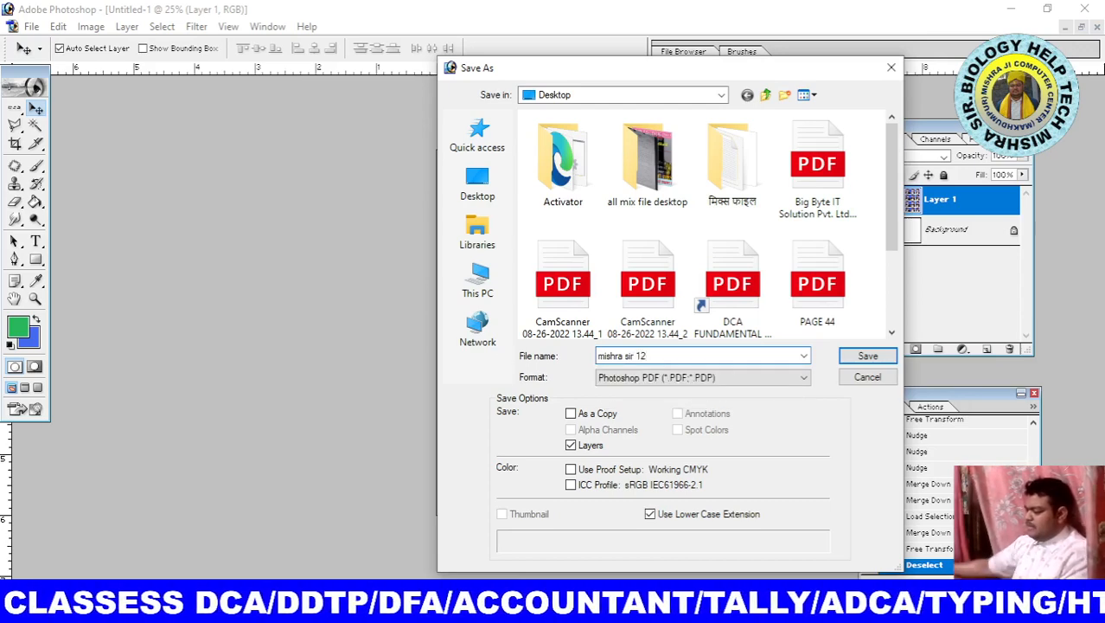
Step: Save the PDF to the Desktop using JPEG encoding at Maximum quality 12
left_click(480, 181)
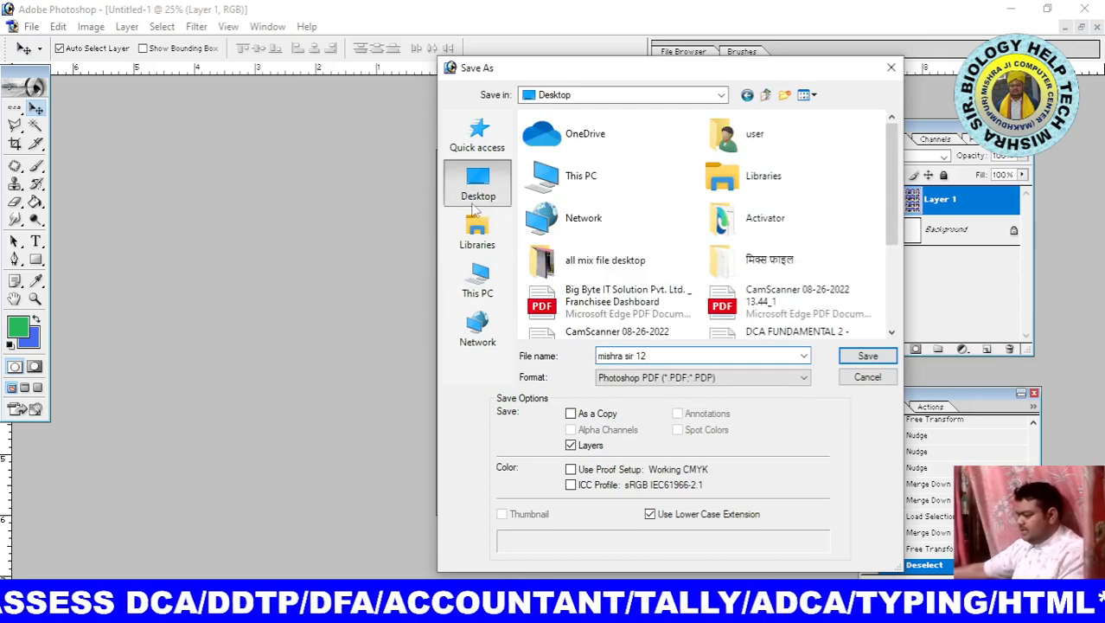
left_click(875, 355)
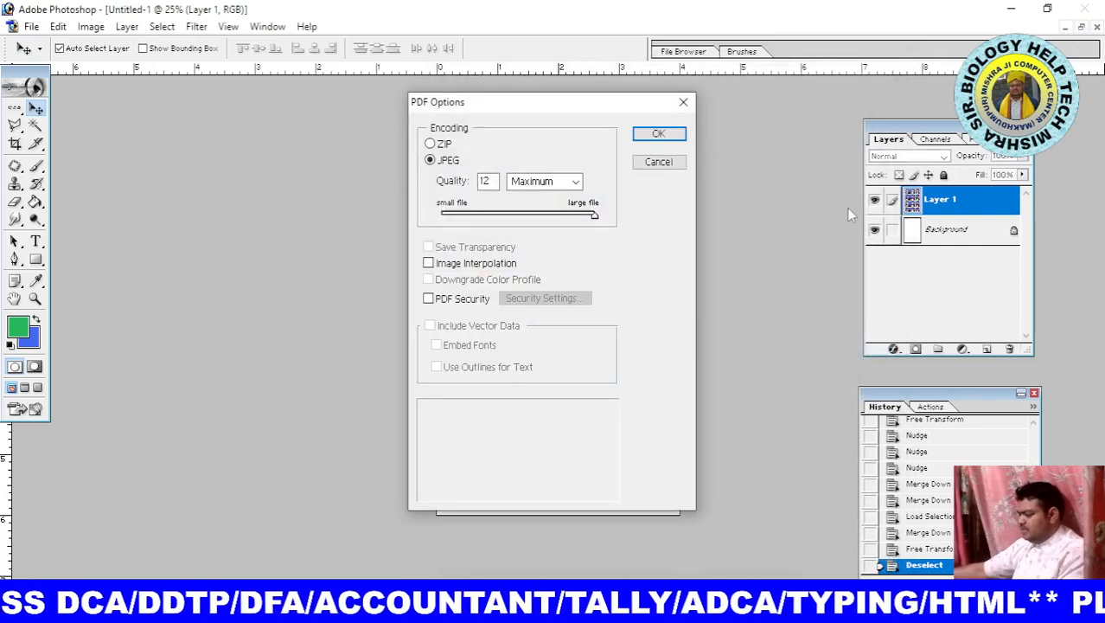
left_click(659, 135)
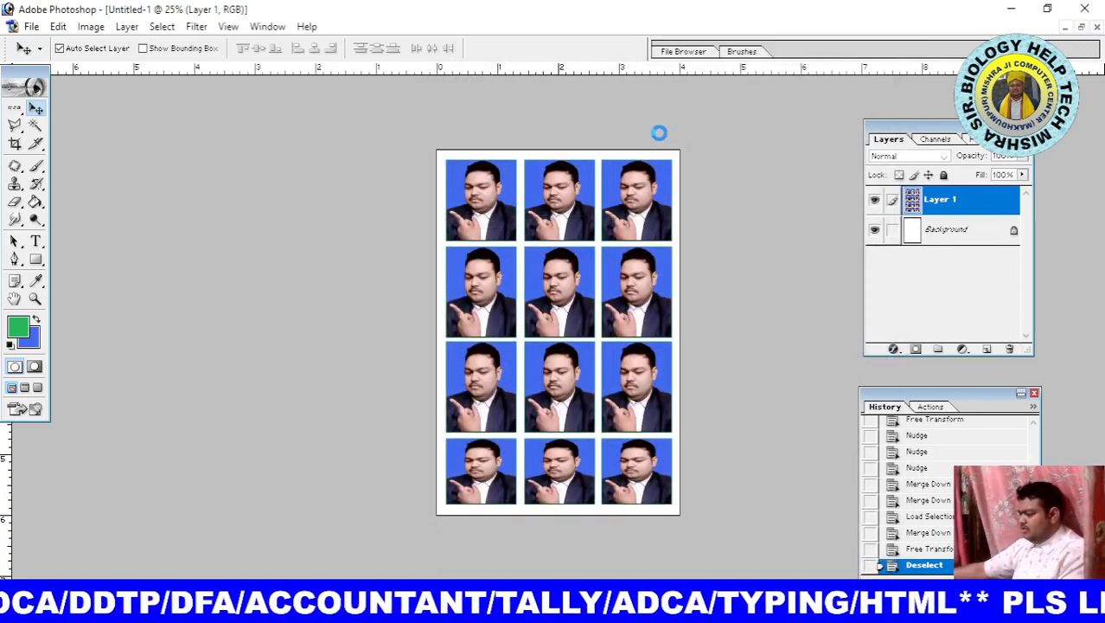
Step: Switch to the Windows desktop and open the newly saved photo sheet PDF in Microsoft Edge
left_click(1011, 9)
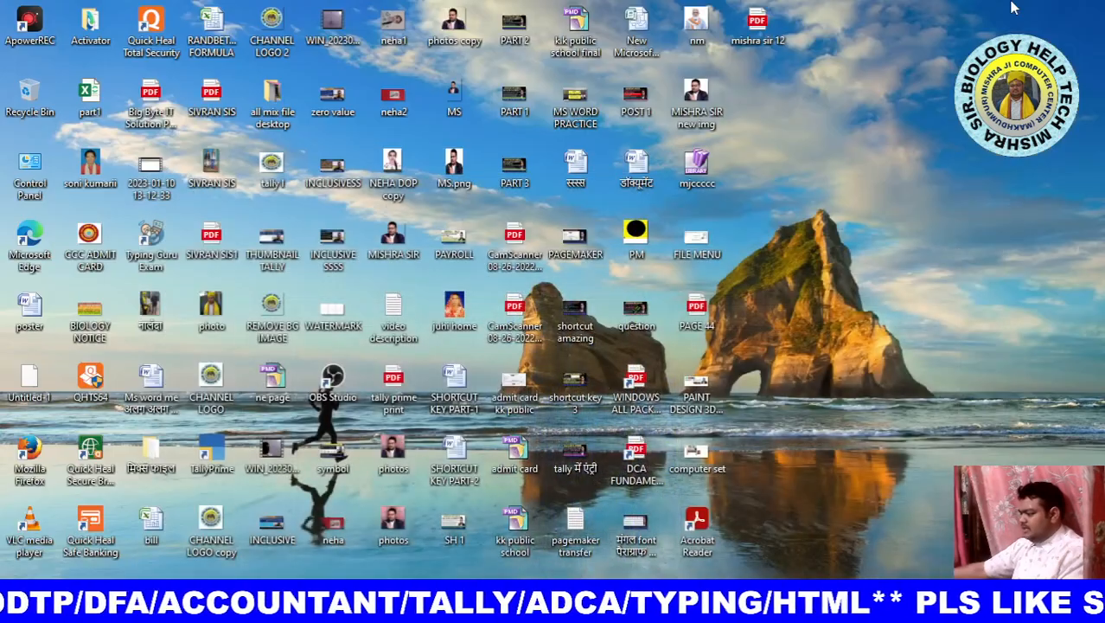
double_click(759, 25)
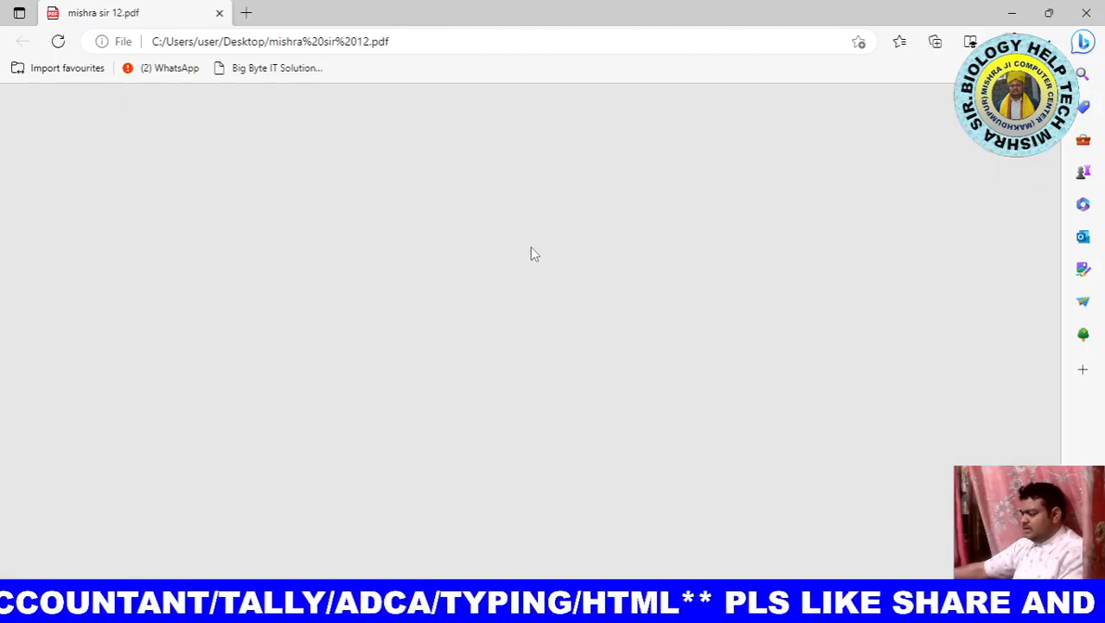